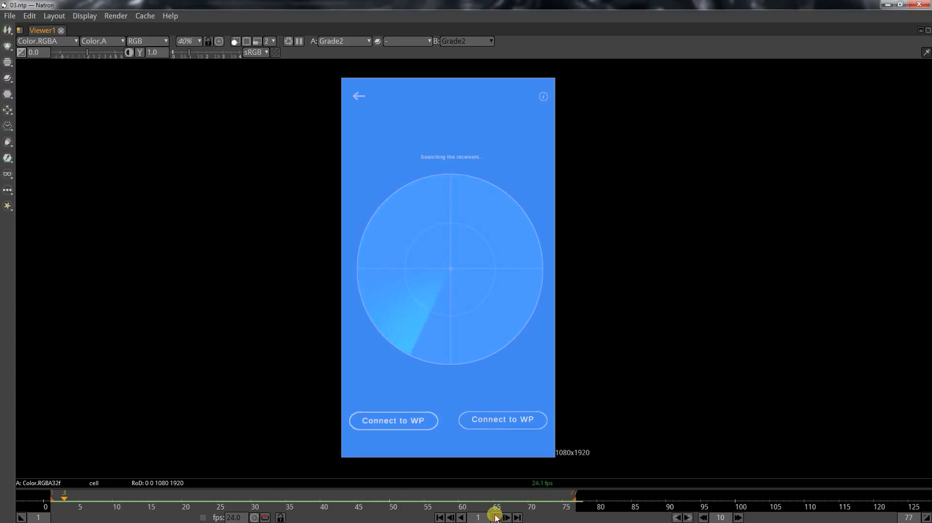
# Step: Play back the finished radar animation
pyautogui.click(496, 519)
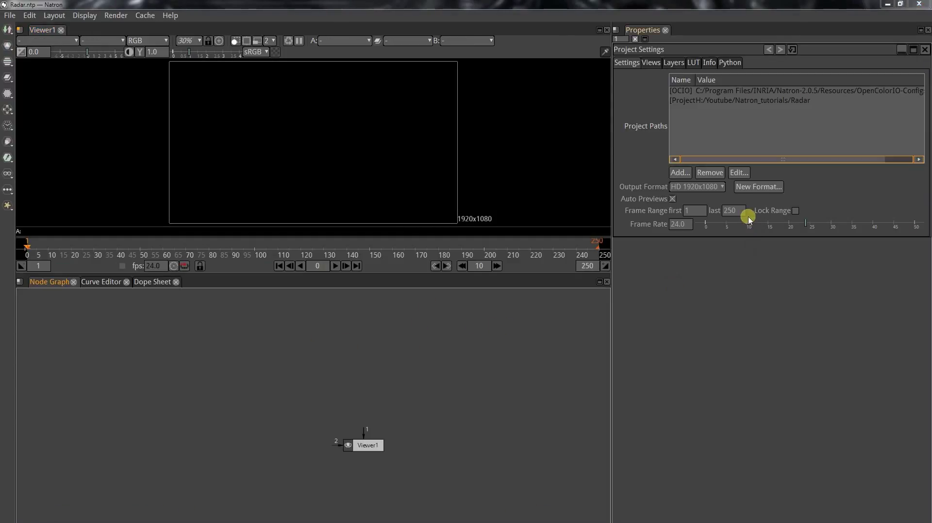
# Step: Set the last frame of the project's frame range to 77
pyautogui.moveTo(740, 213); pyautogui.dragTo(718, 214)
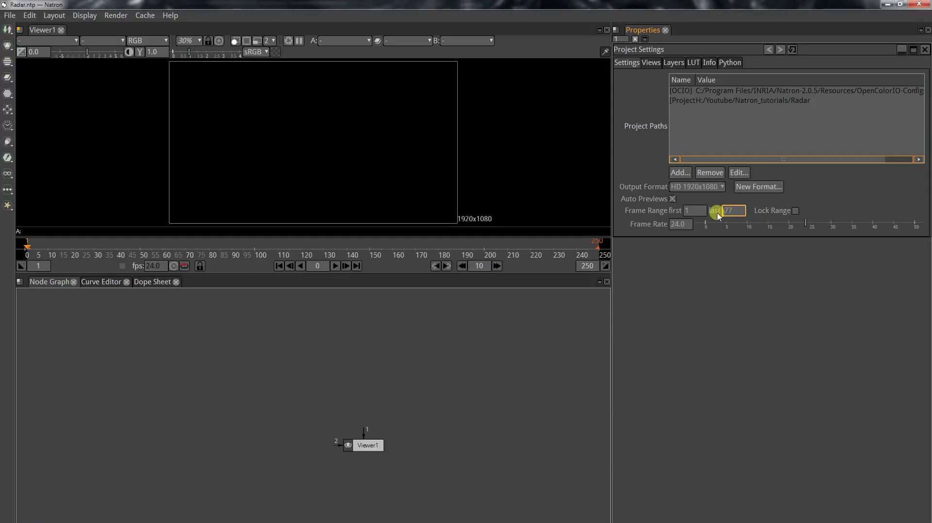
pyautogui.write('77')
pyautogui.press('Return')
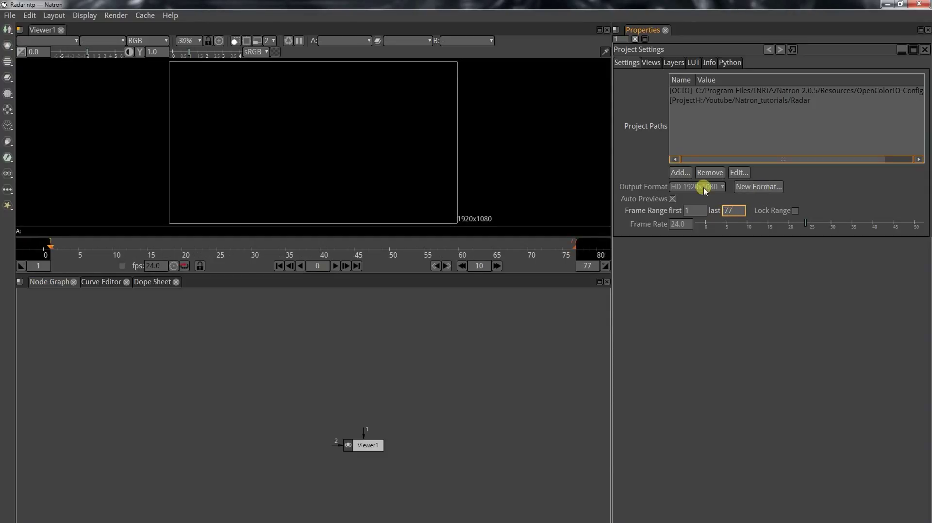
# Step: Create a new project output format named radar, 1080 wide and 1920 high
pyautogui.click(752, 188)
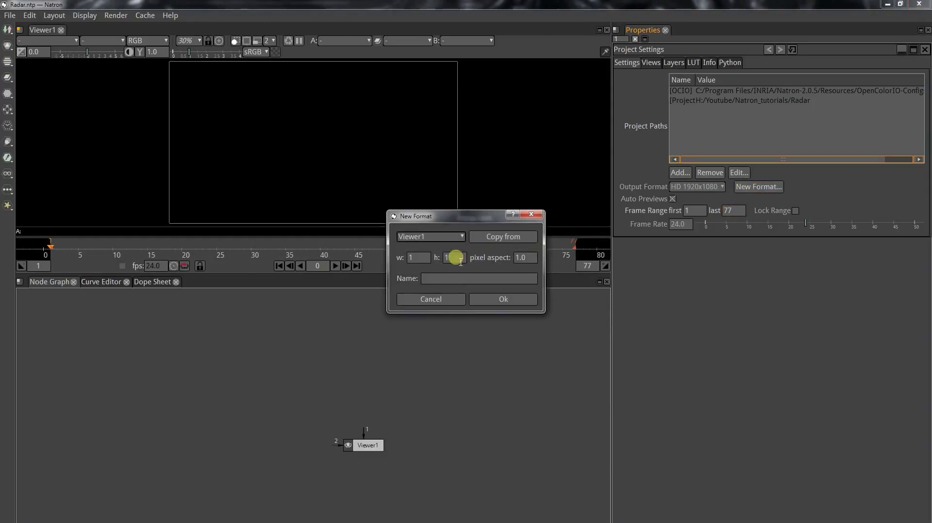
pyautogui.click(416, 257)
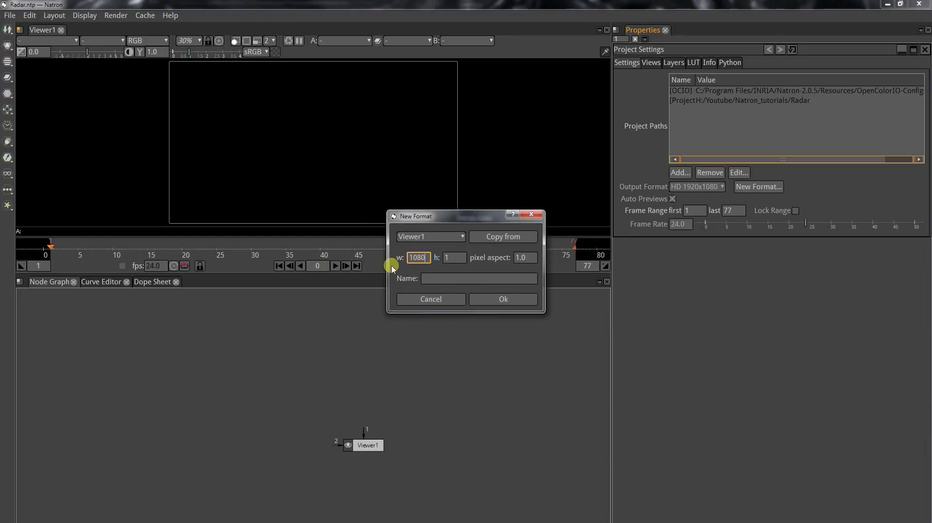
pyautogui.click(459, 279)
pyautogui.write('radar')
pyautogui.click(491, 298)
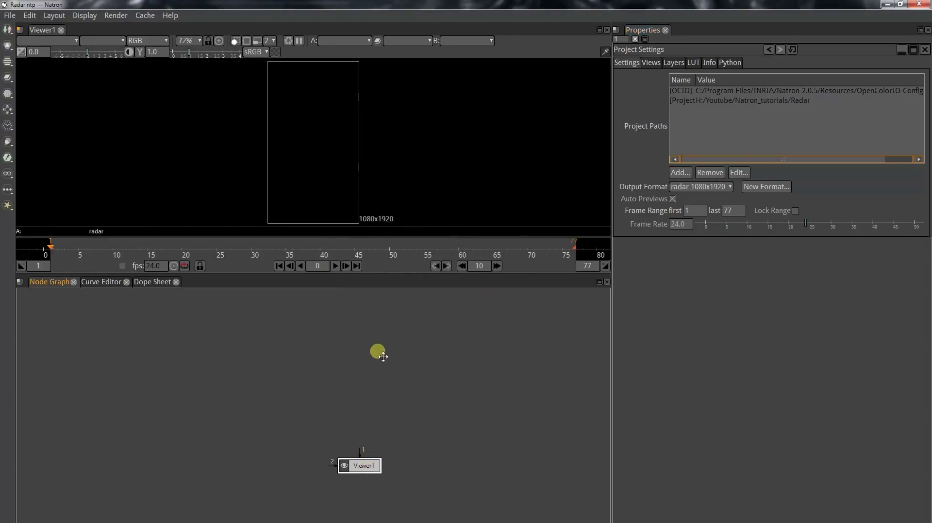
# Step: Add a Constant node to the node graph
pyautogui.press('Tab')
pyautogui.write('cons')
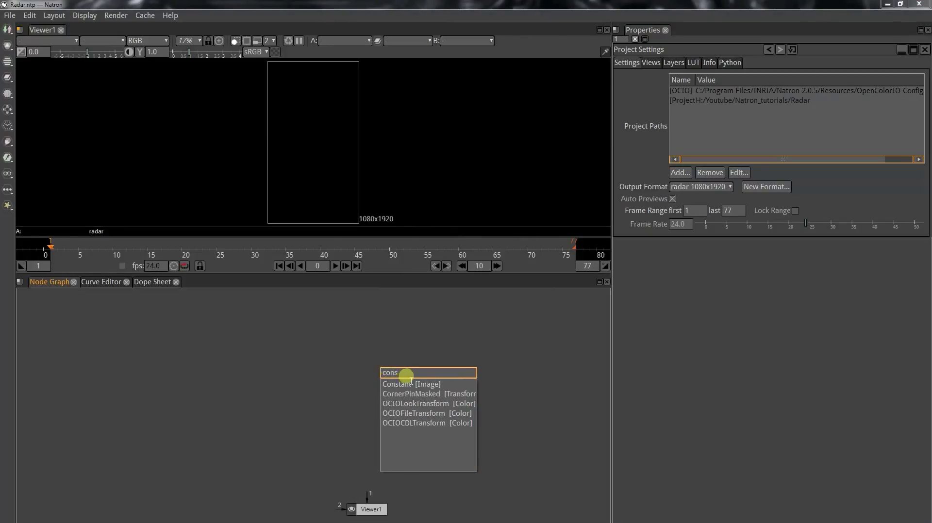
pyautogui.click(419, 386)
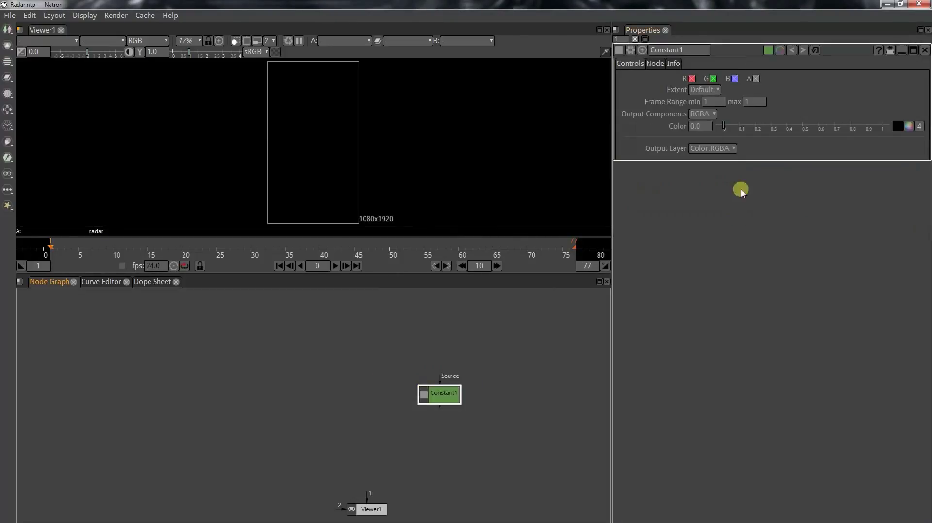
# Step: Set the Constant's color to r .0193, g .1412, b .6, a 1 and connect it to the viewer
pyautogui.click(919, 127)
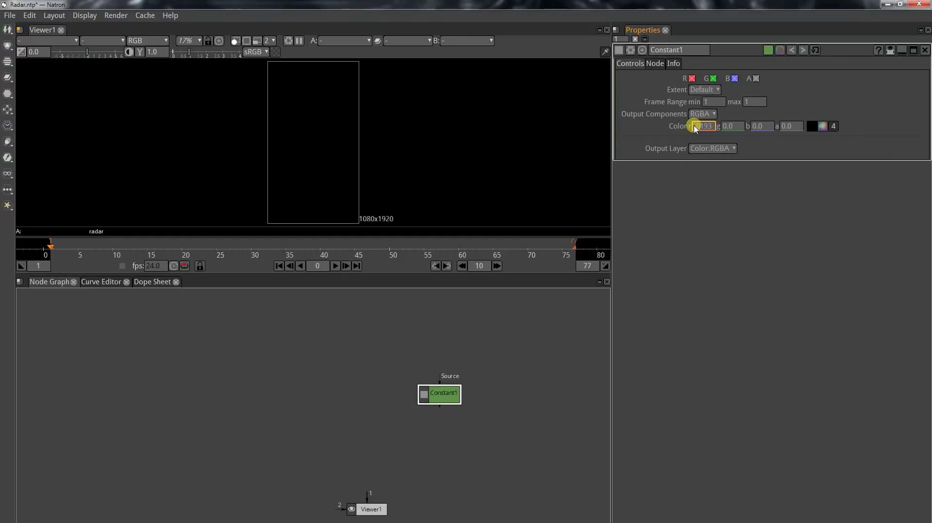
pyautogui.press('Tab')
pyautogui.write('.')
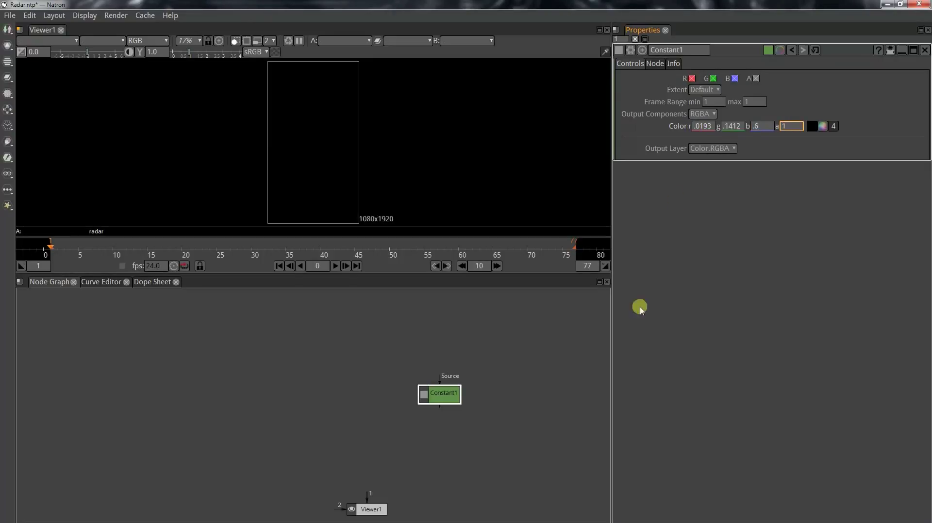
pyautogui.moveTo(448, 401); pyautogui.dragTo(375, 364)
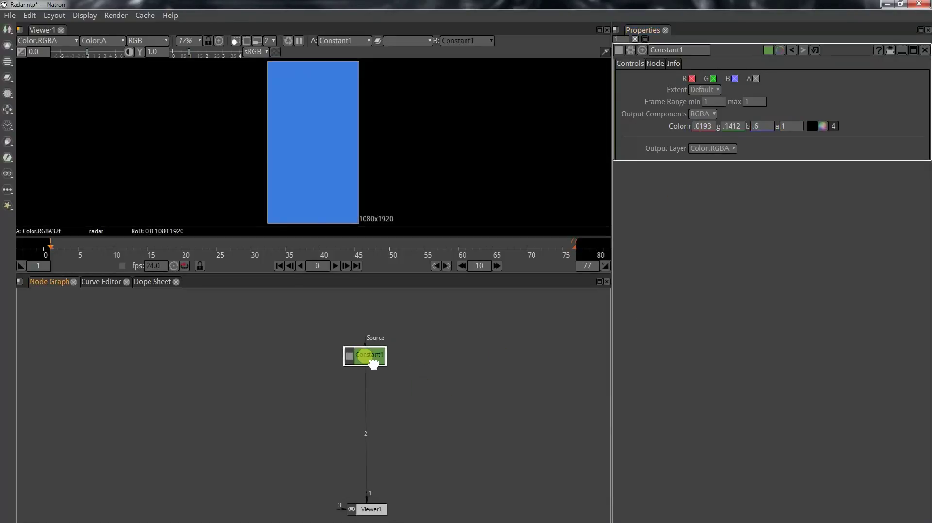
# Step: Add a Radial node and place it beside the connection between Constant1 and the viewer
pyautogui.click(465, 370)
pyautogui.press('Tab')
pyautogui.write('ad')
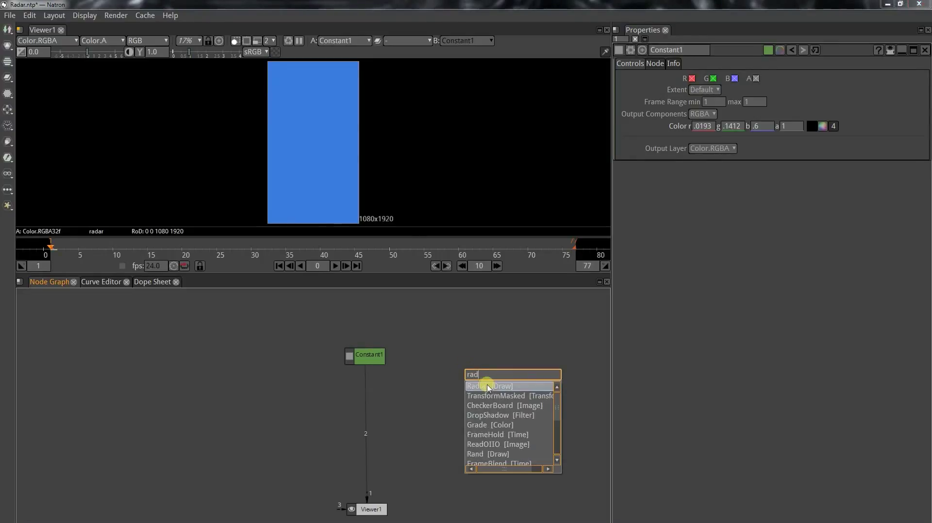
pyautogui.click(489, 387)
pyautogui.moveTo(496, 387); pyautogui.dragTo(294, 405)
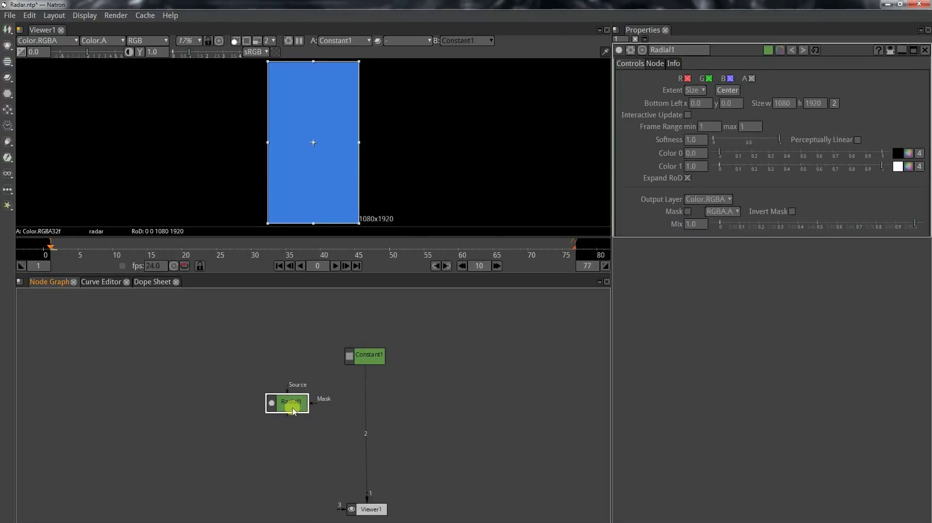
# Step: Composite Radial1 over Constant1 with a Merge node, using Radial1 as A and Constant1 as B
pyautogui.click(368, 360)
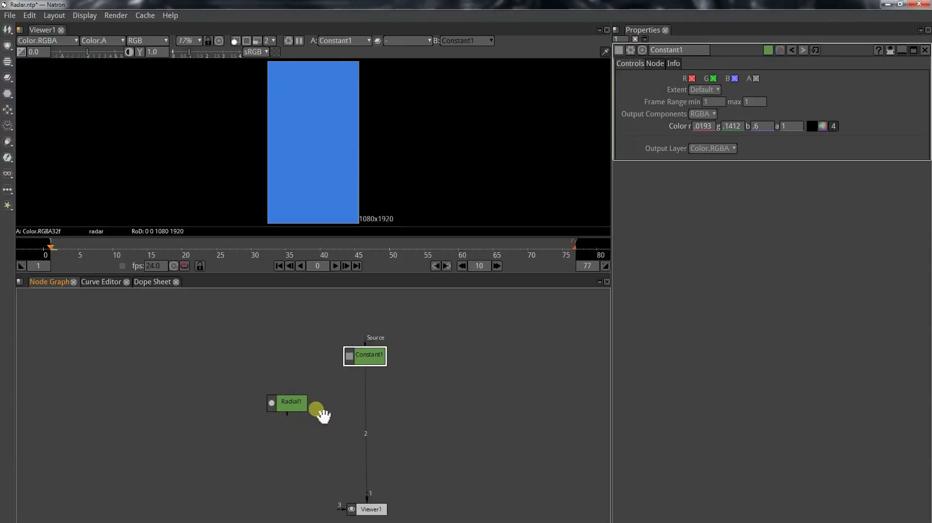
pyautogui.click(295, 406)
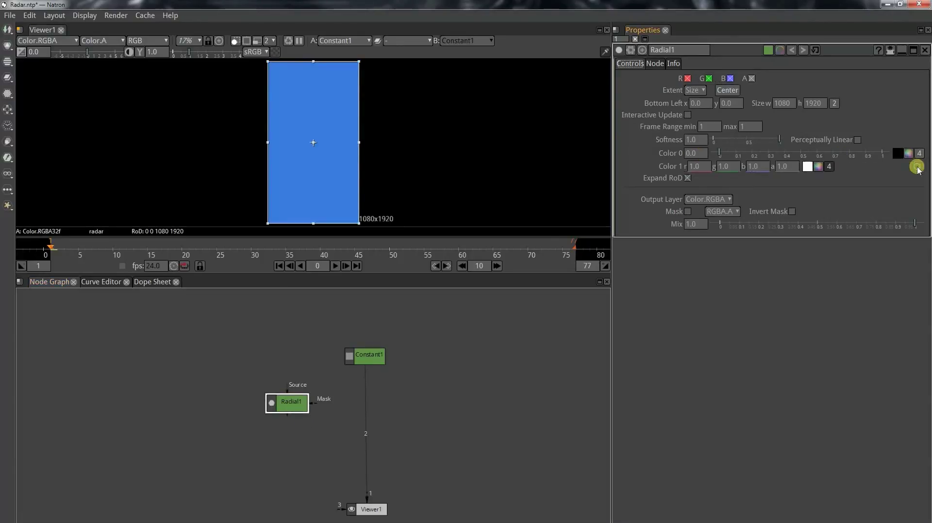
pyautogui.moveTo(304, 399); pyautogui.dragTo(366, 409)
pyautogui.press('m')
pyautogui.moveTo(311, 420); pyautogui.dragTo(359, 409)
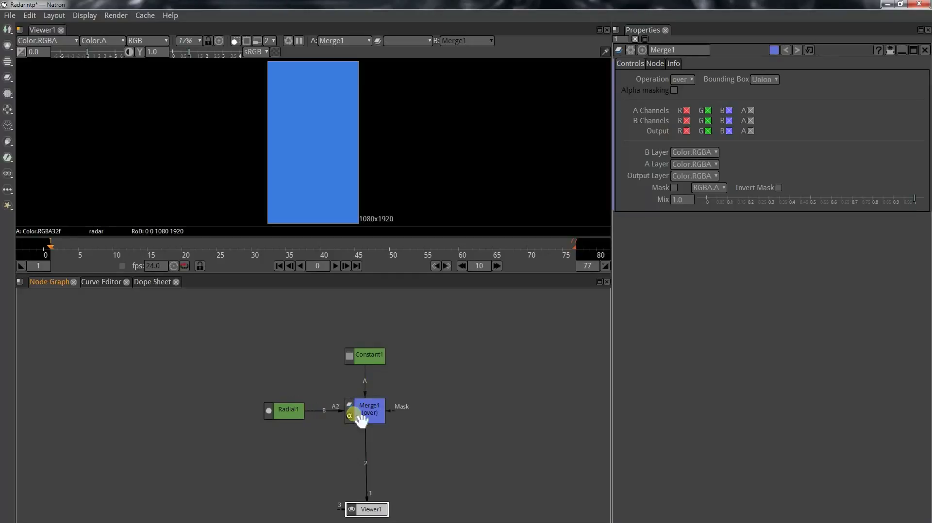
# Step: Set Radial1's softness to 0 and reshape it into a circle of about 925 by 926 pixels, bottom left about 87, 410
pyautogui.click(297, 412)
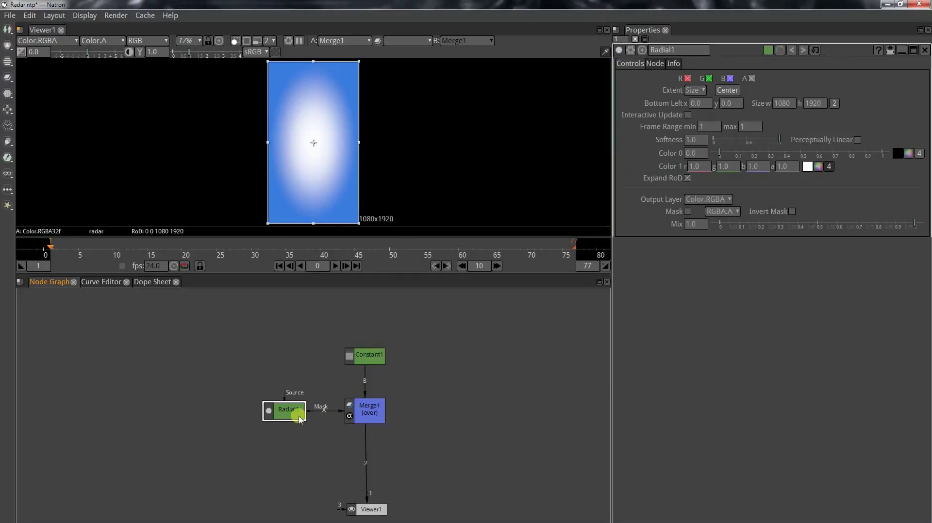
pyautogui.click(714, 140)
pyautogui.scroll(-5, 380, 187)
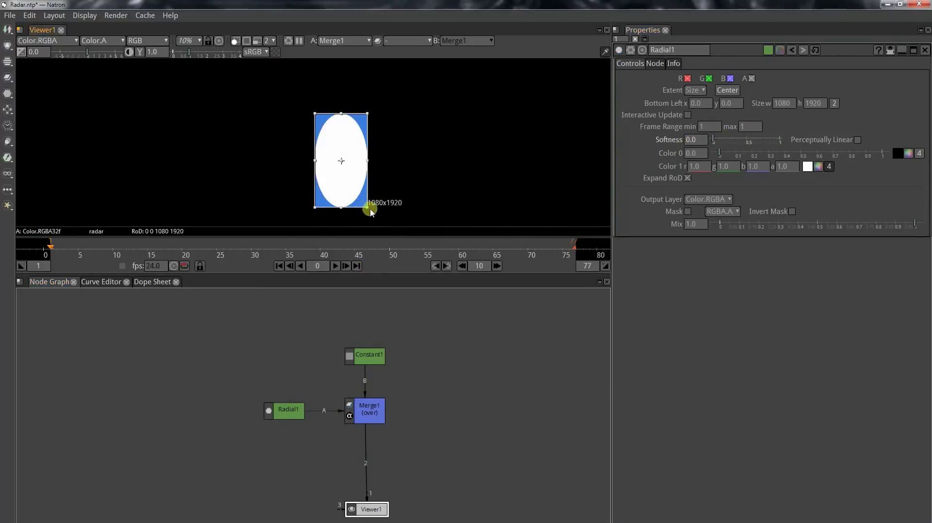
pyautogui.moveTo(367, 208); pyautogui.dragTo(352, 162)
pyautogui.moveTo(334, 138); pyautogui.dragTo(373, 191)
pyautogui.scroll(1, 349, 185)
pyautogui.scroll(1, 348, 187)
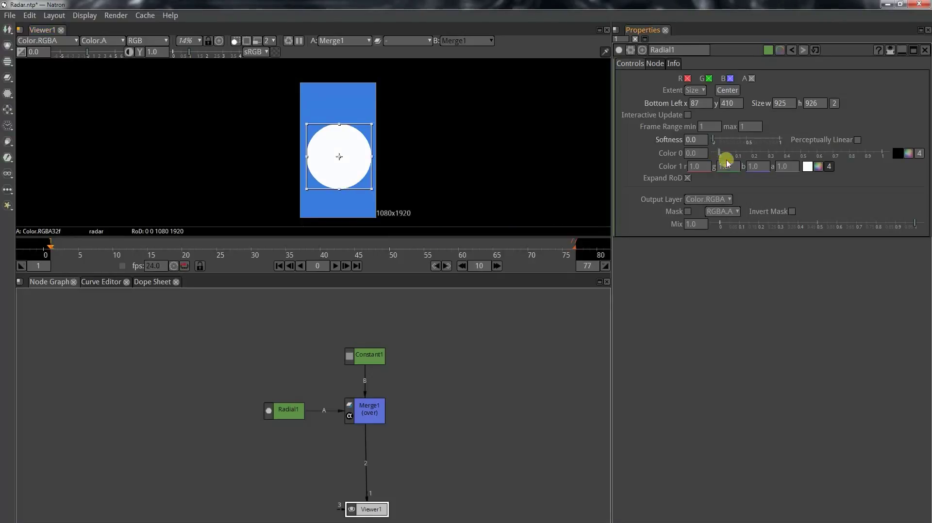
# Step: Set Radial1's Color 1 to r .019, g .14, b .6, a 1
pyautogui.click(696, 168)
pyautogui.press('Tab')
pyautogui.write('.')
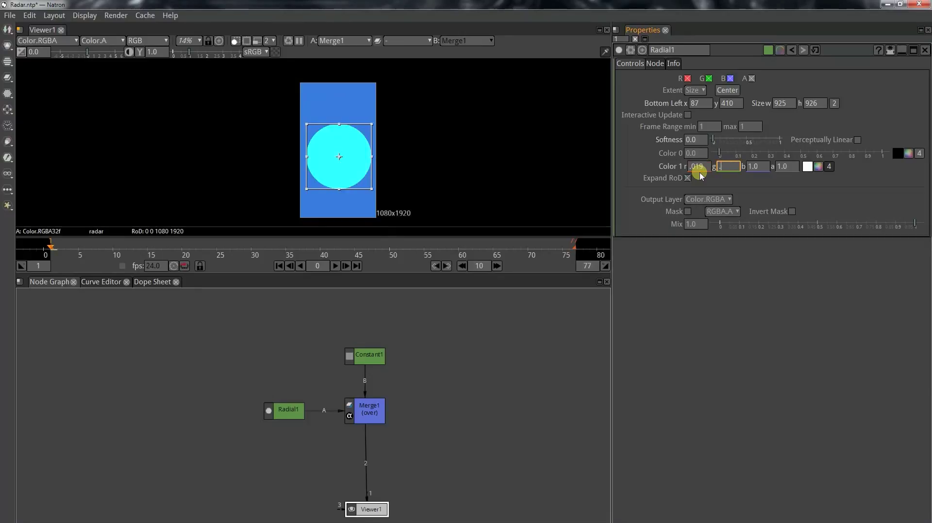
pyautogui.write('14')
pyautogui.press('Tab')
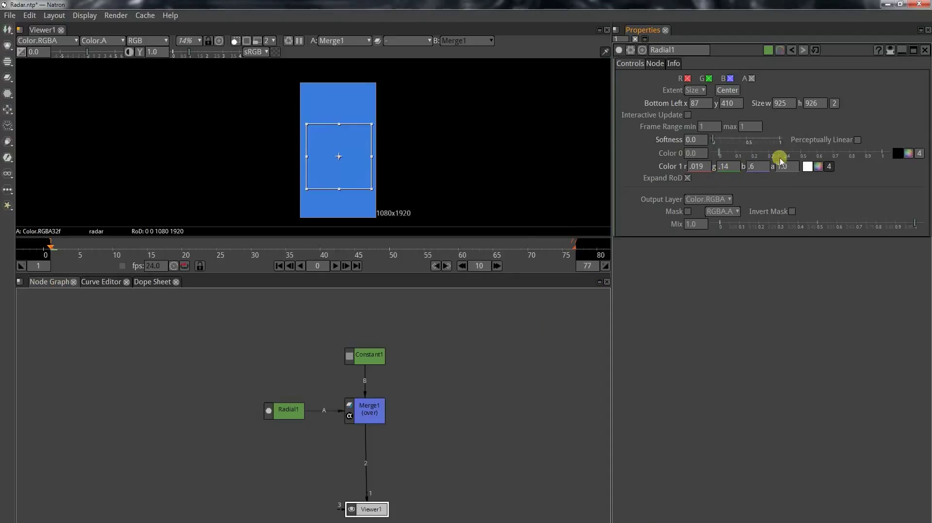
pyautogui.click(786, 166)
pyautogui.write('1')
# Step: Add a Grade node after Radial1 with Multiply about 1.148 and Gamma about 1.086
pyautogui.click(290, 414)
pyautogui.hotkey('ctrl', 'g')
pyautogui.moveTo(752, 151)
pyautogui.mouseDown()
pyautogui.moveTo(751, 137)
pyautogui.moveTo(755, 149)
pyautogui.mouseUp()
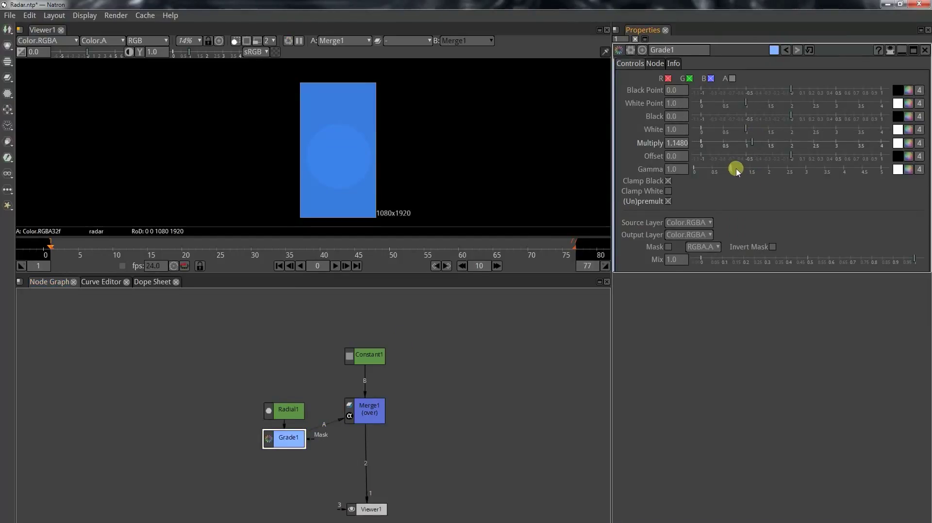
pyautogui.moveTo(733, 170); pyautogui.dragTo(735, 174)
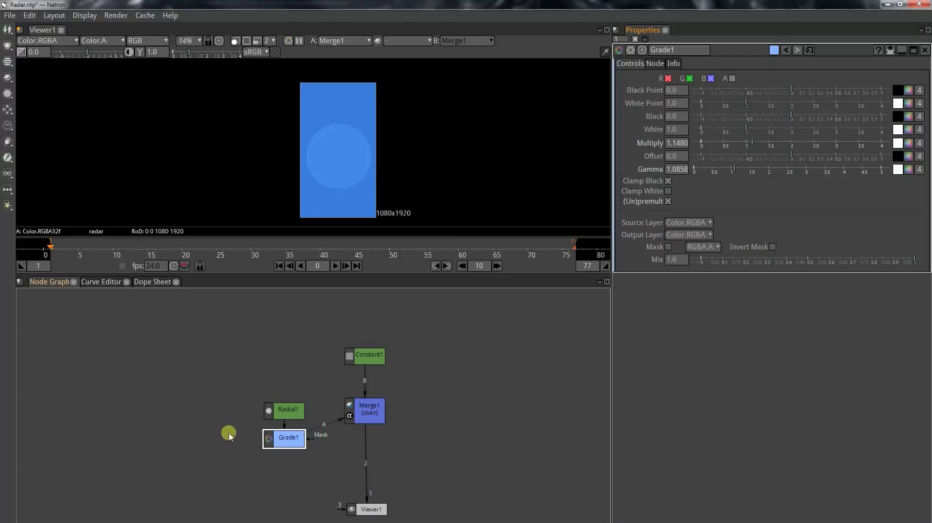
# Step: Rearrange the node graph with Radial1 and Grade1 beside Merge1 and Constant1 higher above it
pyautogui.moveTo(235, 478); pyautogui.dragTo(348, 348)
pyautogui.moveTo(296, 439); pyautogui.dragTo(289, 412)
pyautogui.moveTo(350, 430); pyautogui.dragTo(397, 374)
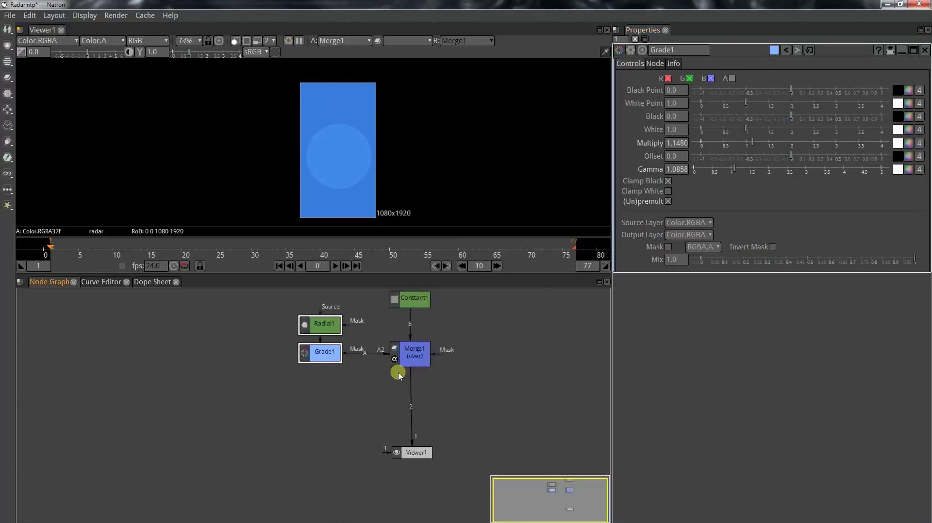
pyautogui.scroll(-2, 400, 380)
pyautogui.moveTo(325, 348); pyautogui.dragTo(384, 401)
pyautogui.moveTo(358, 343); pyautogui.dragTo(368, 329)
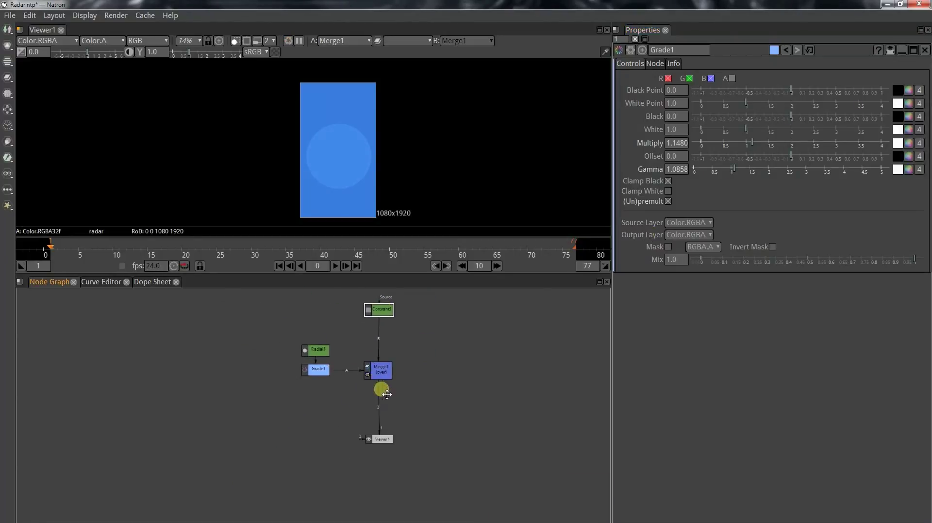
pyautogui.click(308, 410)
pyautogui.press('Tab')
pyautogui.write('ra')
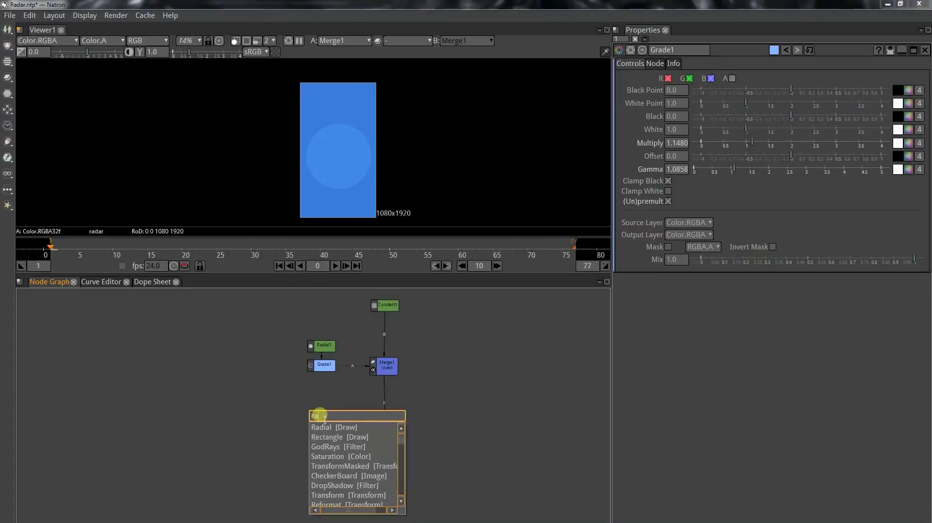
pyautogui.click(312, 391)
# Step: Duplicate Radial1 below the existing nodes and attach a Crop node to the copy
pyautogui.click(326, 347)
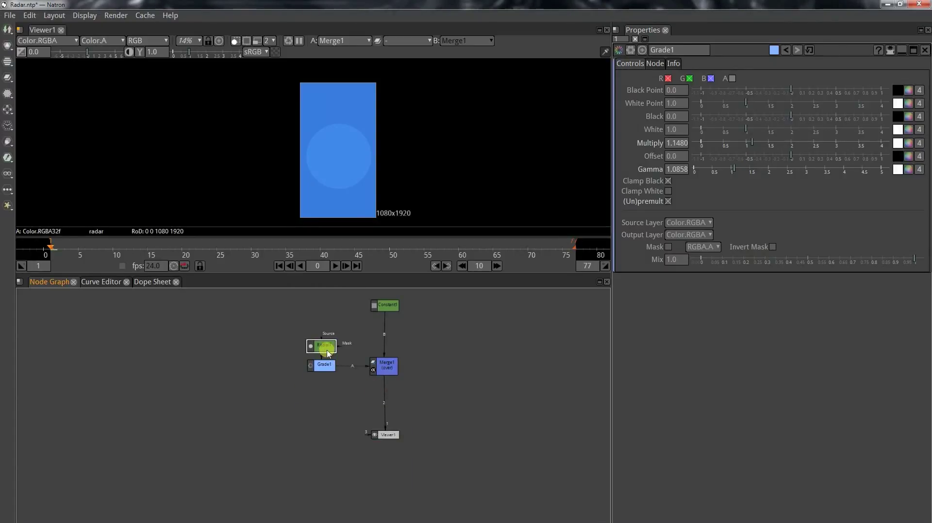
pyautogui.hotkey('ctrl', 'v')
pyautogui.press('Tab')
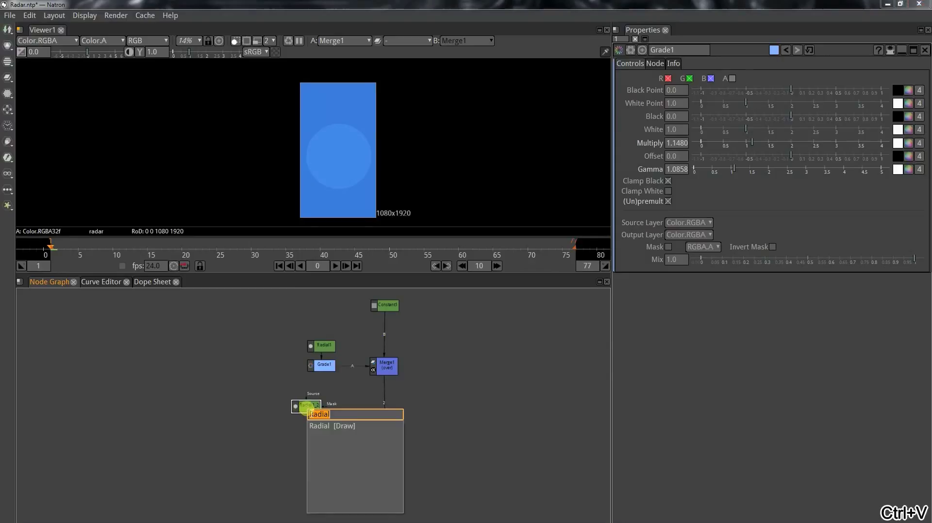
pyautogui.write('Cr')
pyautogui.press('Return')
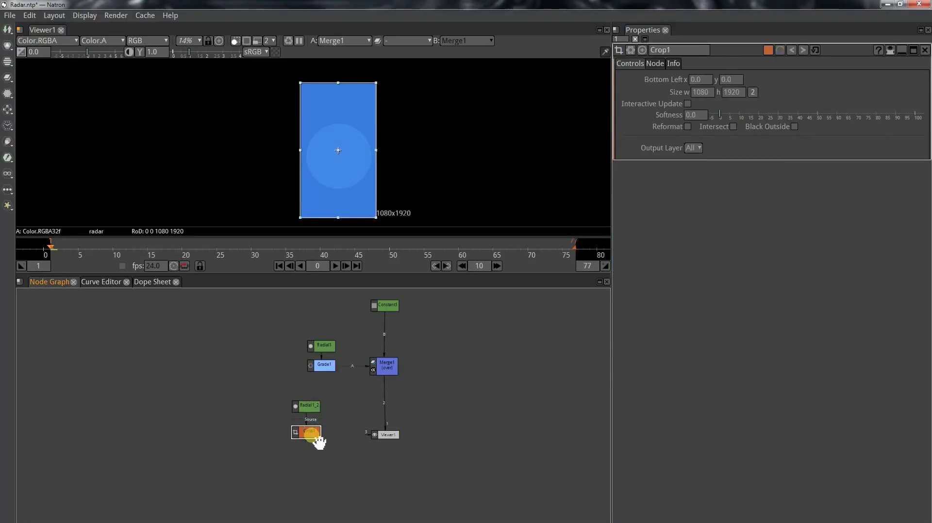
# Step: Add an Erode node fed by Crop1 and show its output in the viewer
pyautogui.press('Tab')
pyautogui.write('erode')
pyautogui.press('Return')
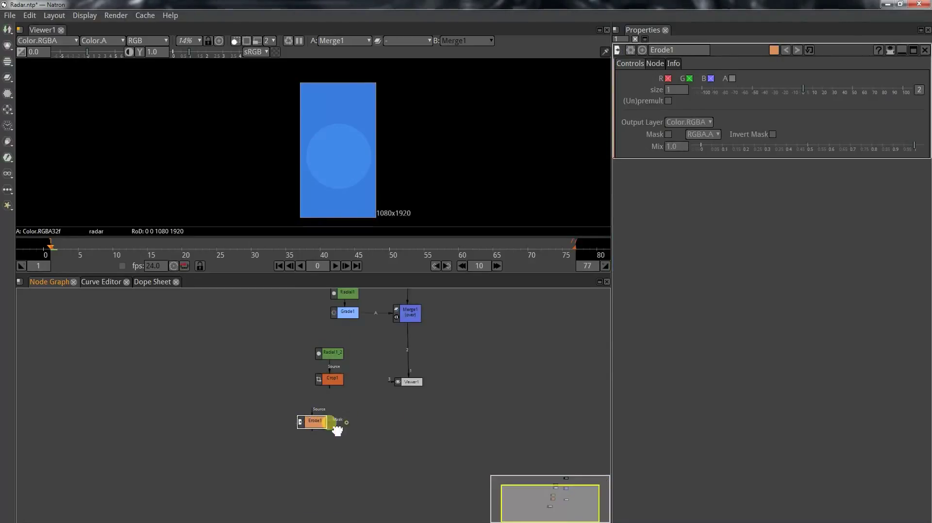
pyautogui.moveTo(297, 397); pyautogui.dragTo(331, 380)
pyautogui.press('2')
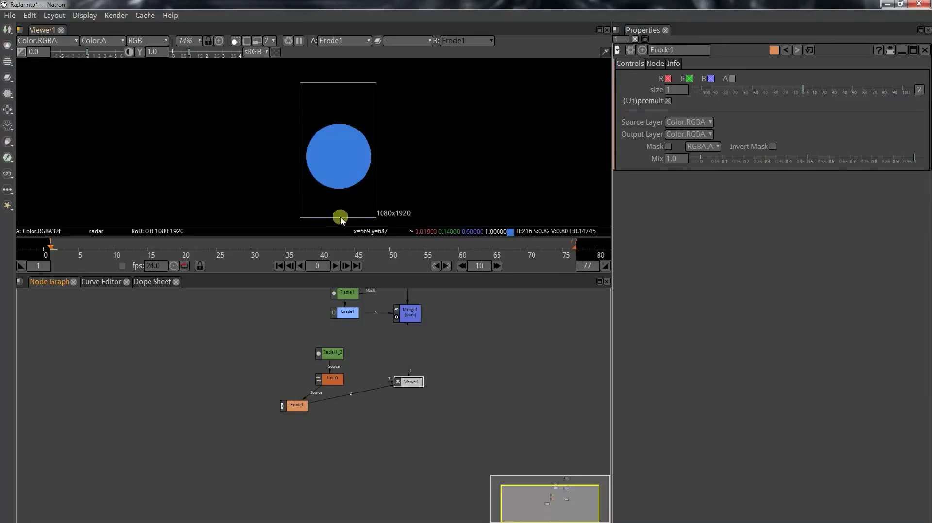
# Step: Display the alpha channel, enable alpha processing on Erode1, and increase its erosion size
pyautogui.press('a')
pyautogui.click(732, 79)
pyautogui.scroll(5, 343, 396)
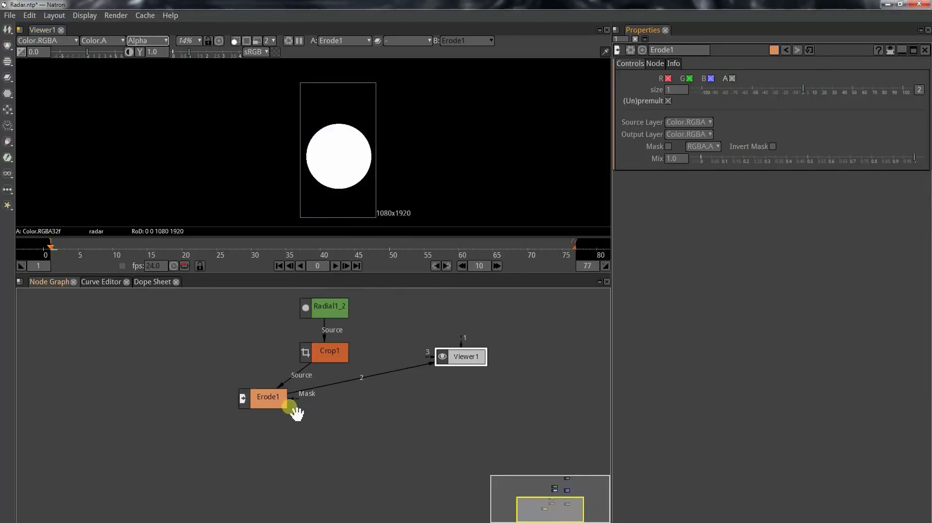
pyautogui.click(282, 407)
pyautogui.moveTo(801, 90); pyautogui.dragTo(820, 89)
# Step: Combine Erode1 and Crop1 in a new Merge node using the from operation
pyautogui.click(295, 375)
pyautogui.click(280, 397)
pyautogui.press('m')
pyautogui.moveTo(278, 432); pyautogui.dragTo(323, 403)
pyautogui.click(683, 79)
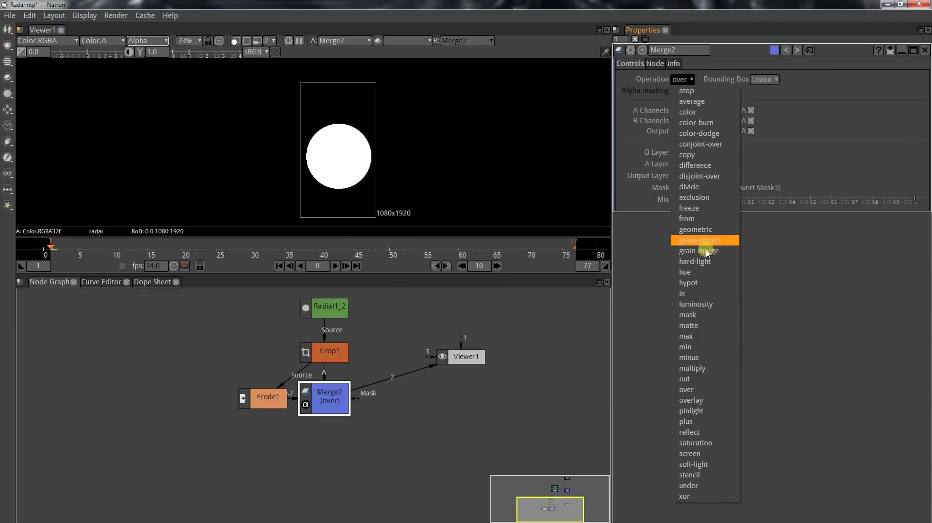
pyautogui.click(679, 219)
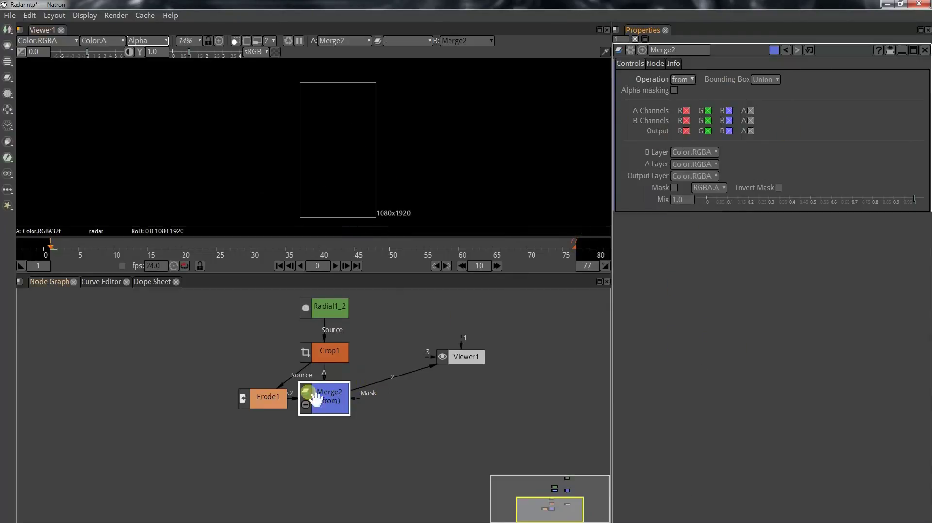
# Step: Move Erode1 farther from Merge2, swap the merge's A and B inputs, and return the viewer to color display
pyautogui.moveTo(268, 408); pyautogui.dragTo(242, 411)
pyautogui.click(342, 409)
pyautogui.hotkey('shift', 'x')
pyautogui.press('a')
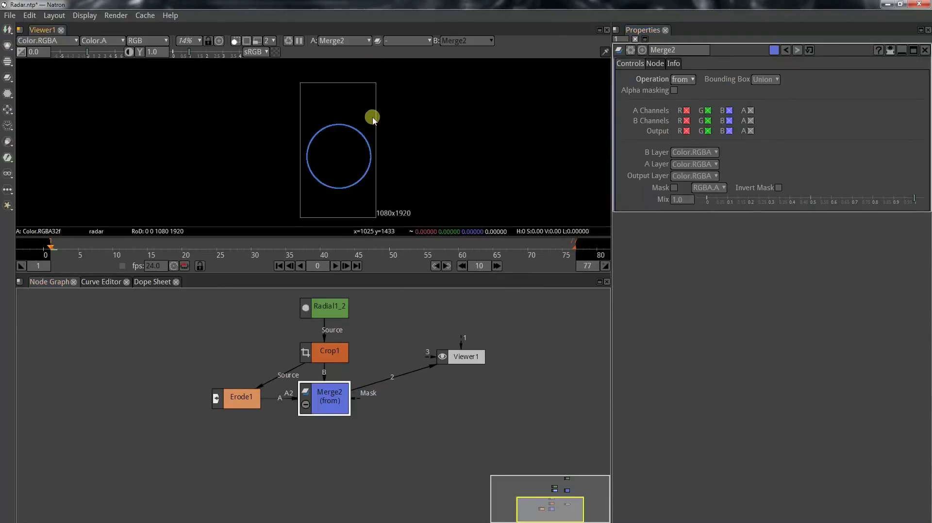
# Step: Move Viewer1 farther below Merge2 and set Radial1_2's Color 1 to white (1.0)
pyautogui.moveTo(484, 368); pyautogui.dragTo(476, 475)
pyautogui.click(329, 307)
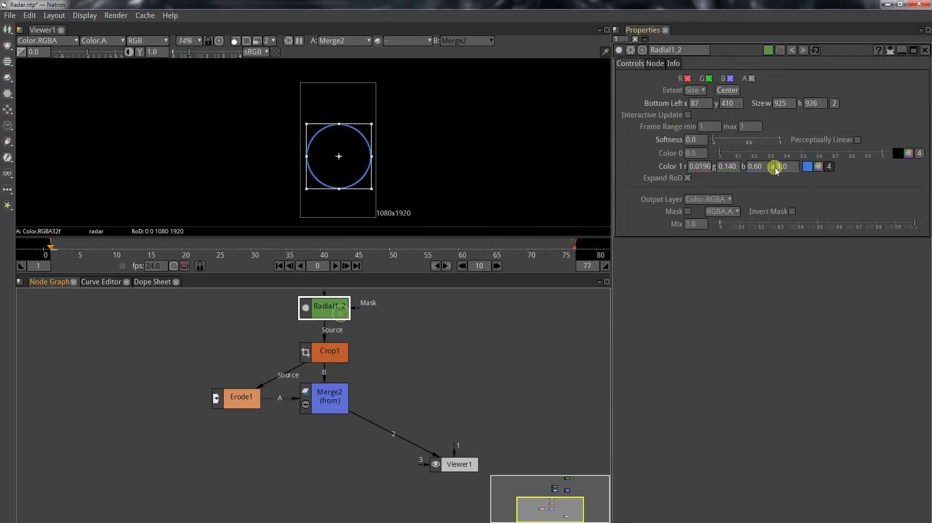
pyautogui.moveTo(828, 169); pyautogui.dragTo(870, 167)
pyautogui.click(330, 396)
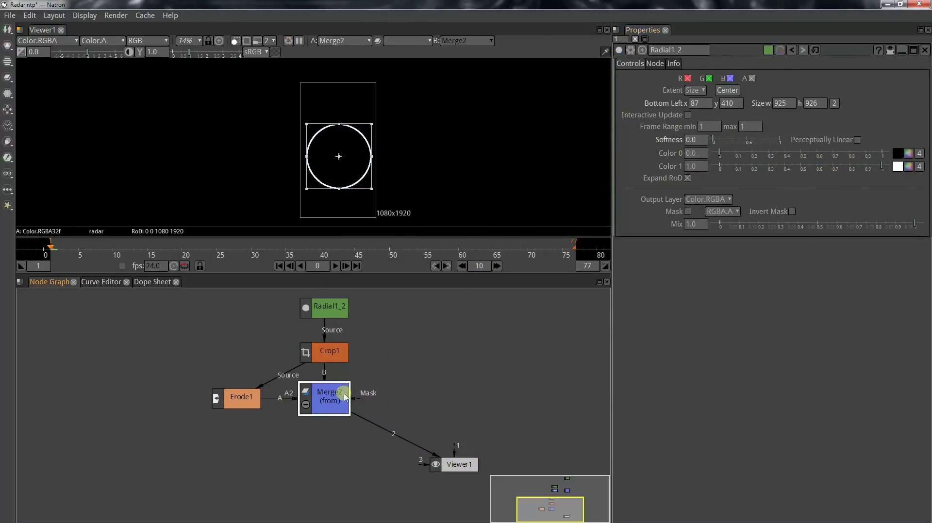
# Step: Set Erode1's size to 5 to thin the ring outline
pyautogui.click(252, 412)
pyautogui.click(683, 91)
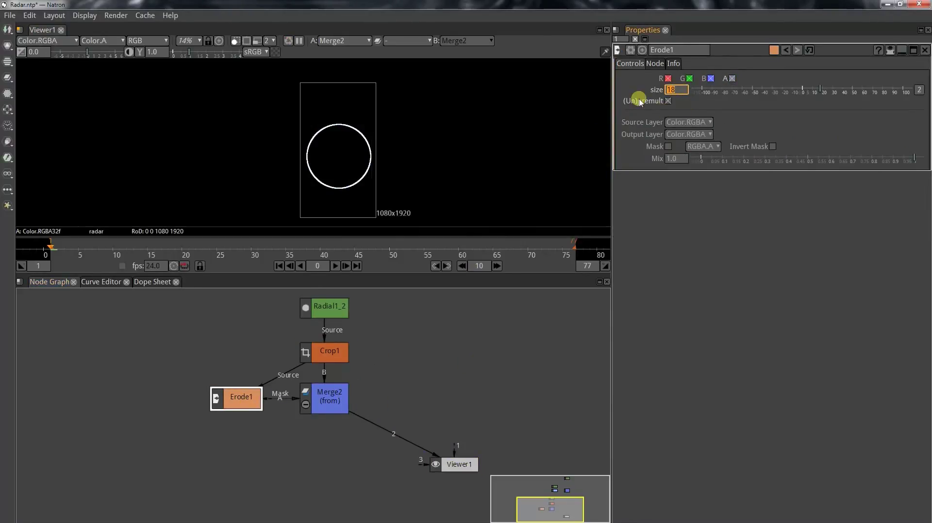
pyautogui.press('Return')
# Step: Add a Merge node that puts Merge2's ring over Merge1's output, and place it between Merge1 and Viewer1
pyautogui.scroll(-3, 354, 388)
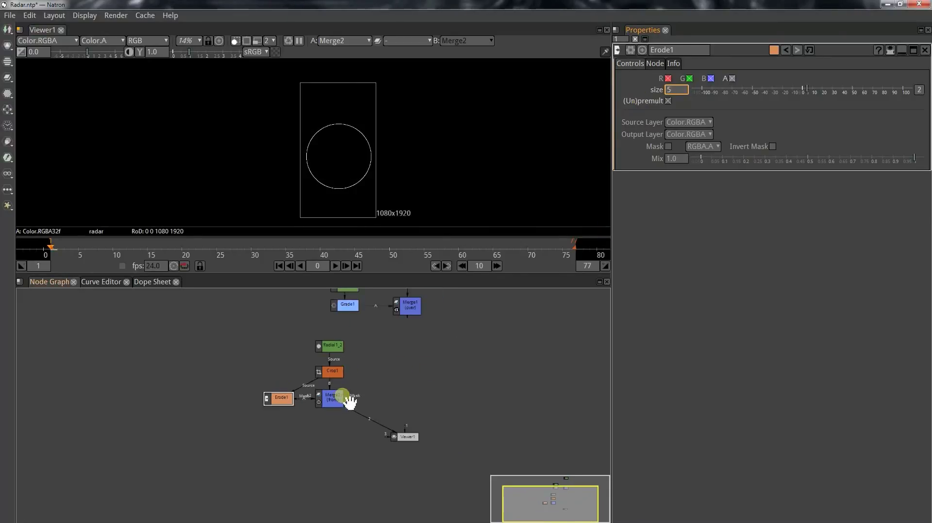
pyautogui.click(344, 399)
pyautogui.press('m')
pyautogui.moveTo(338, 423); pyautogui.dragTo(410, 313)
pyautogui.moveTo(410, 398); pyautogui.dragTo(409, 403)
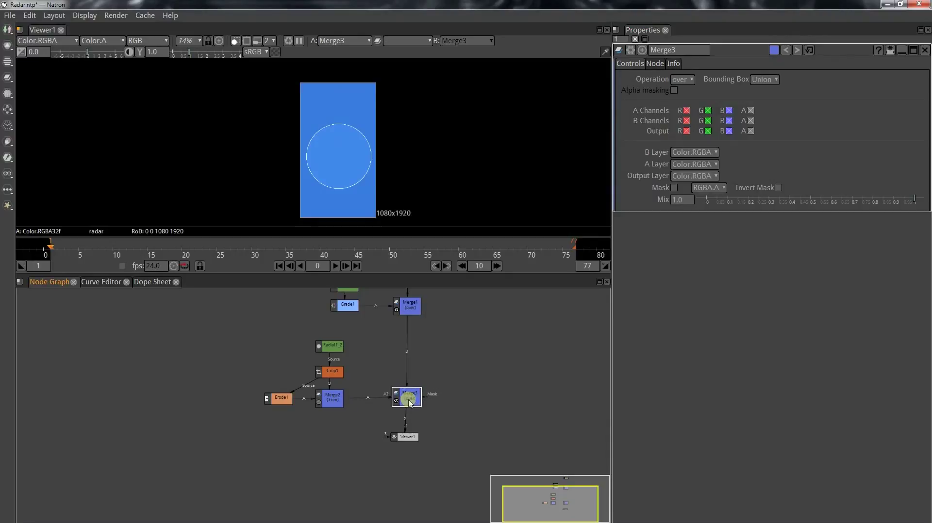
# Step: Lower Merge3's mix to 0.2
pyautogui.click(682, 200)
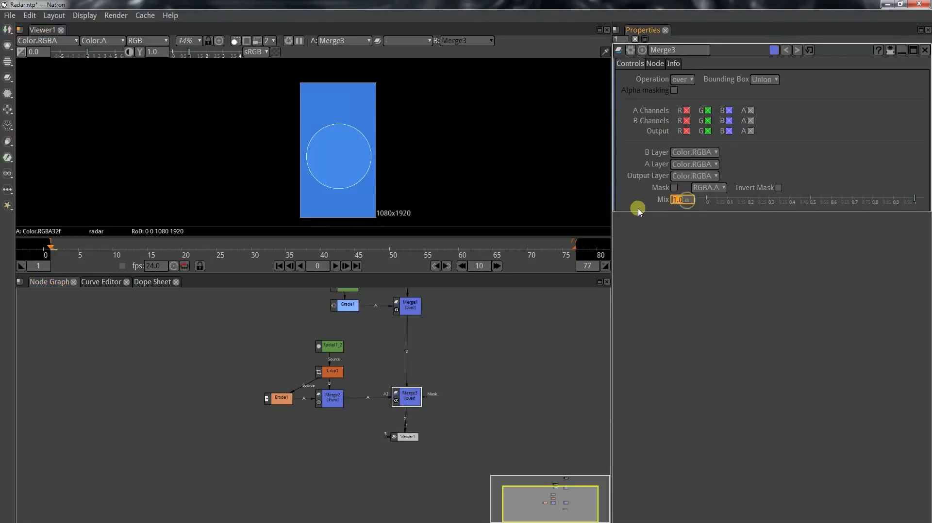
pyautogui.click(680, 200)
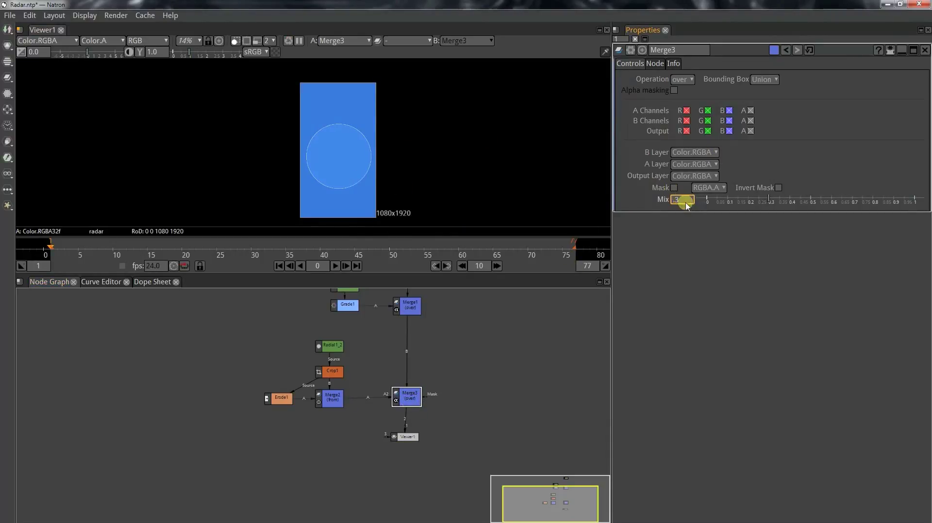
pyautogui.write('.2')
pyautogui.moveTo(368, 186); pyautogui.dragTo(379, 180)
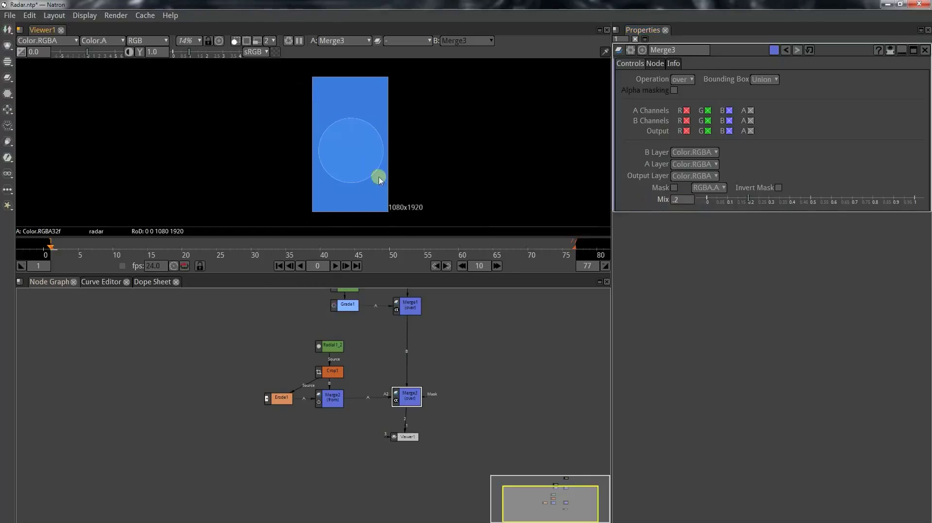
# Step: Move Viewer1 and the ring node group farther down the graph to space out the layout
pyautogui.scroll(-2, 432, 467)
pyautogui.moveTo(331, 397); pyautogui.dragTo(330, 513)
pyautogui.scroll(-3, 328, 510)
pyautogui.moveTo(232, 415); pyautogui.dragTo(382, 489)
pyautogui.scroll(2, 225, 409)
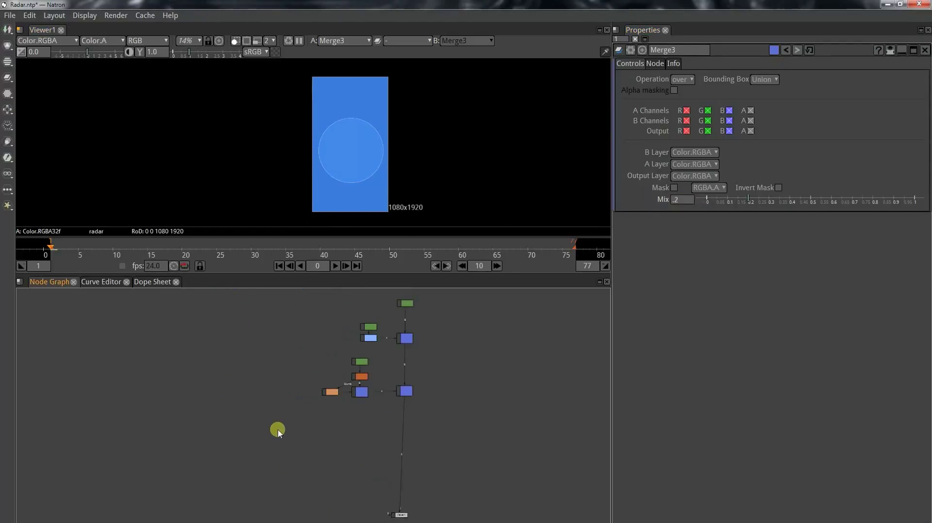
pyautogui.moveTo(276, 430); pyautogui.dragTo(433, 352)
pyautogui.moveTo(363, 363); pyautogui.dragTo(361, 395)
pyautogui.moveTo(373, 450); pyautogui.dragTo(386, 409)
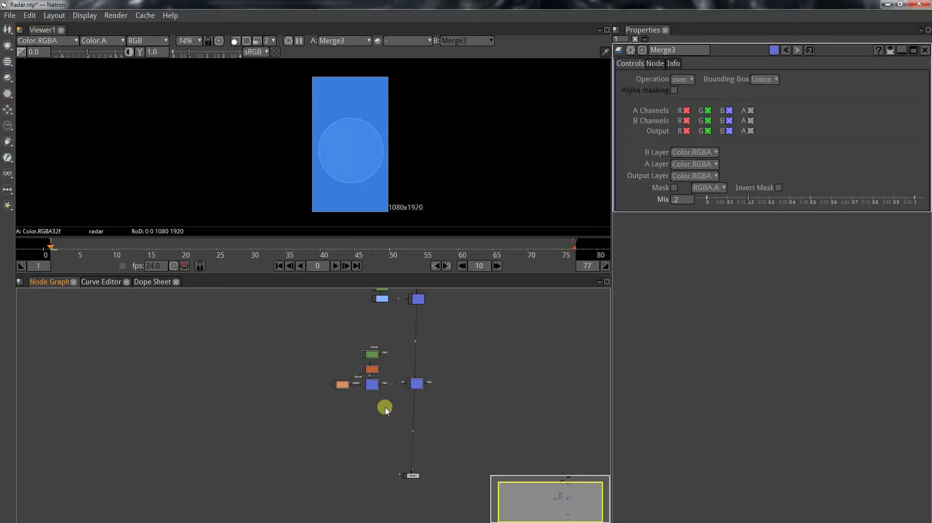
# Step: Duplicate the ring node group with its over merge and insert the copied Merge3_2 between Merge3 and Viewer1
pyautogui.moveTo(315, 415); pyautogui.dragTo(438, 329)
pyautogui.hotkey('ctrl', 'c')
pyautogui.hotkey('ctrl', 'v')
pyautogui.click(391, 458)
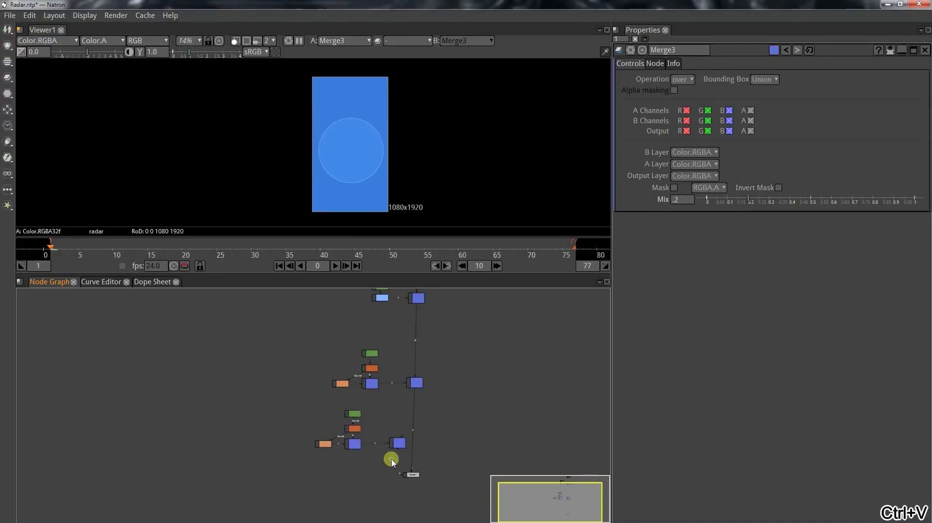
pyautogui.scroll(2, 398, 442)
pyautogui.moveTo(399, 445); pyautogui.dragTo(431, 452)
# Step: Shrink the duplicated circle Radial1_2_2 around its center to about 423 by 459
pyautogui.click(335, 401)
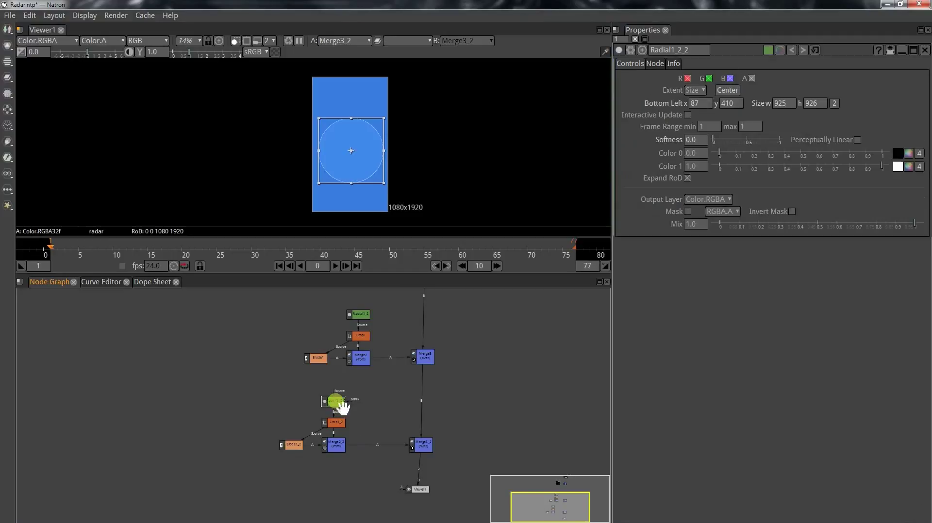
pyautogui.moveTo(384, 183); pyautogui.dragTo(372, 175)
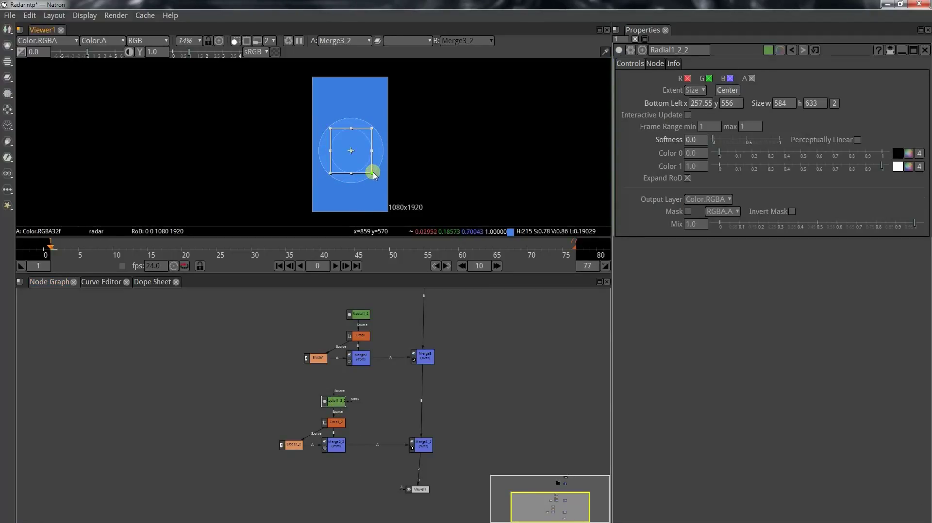
pyautogui.moveTo(375, 176); pyautogui.dragTo(367, 174)
pyautogui.hotkey('ctrl', 'z')
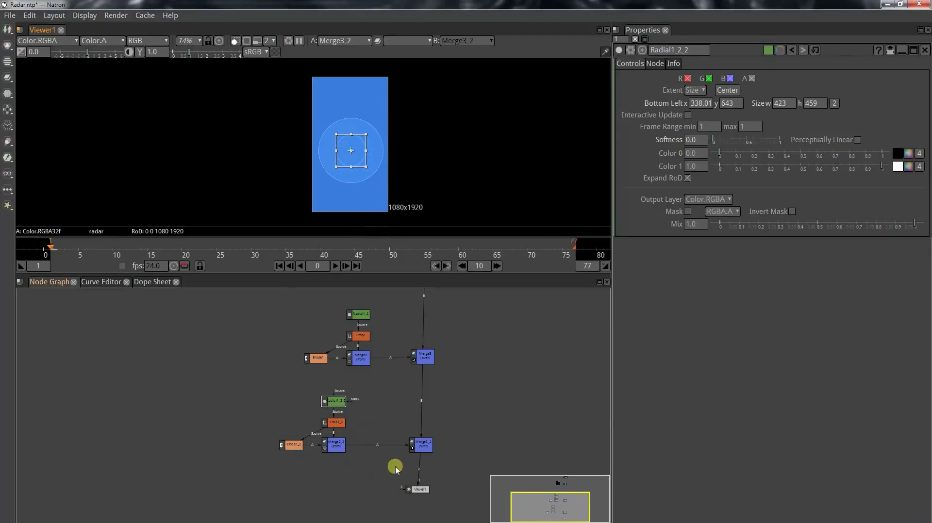
# Step: Try to widen the inner circle to about 483 by 452, undoing stray resize changes
pyautogui.click(422, 444)
pyautogui.scroll(3, 440, 173)
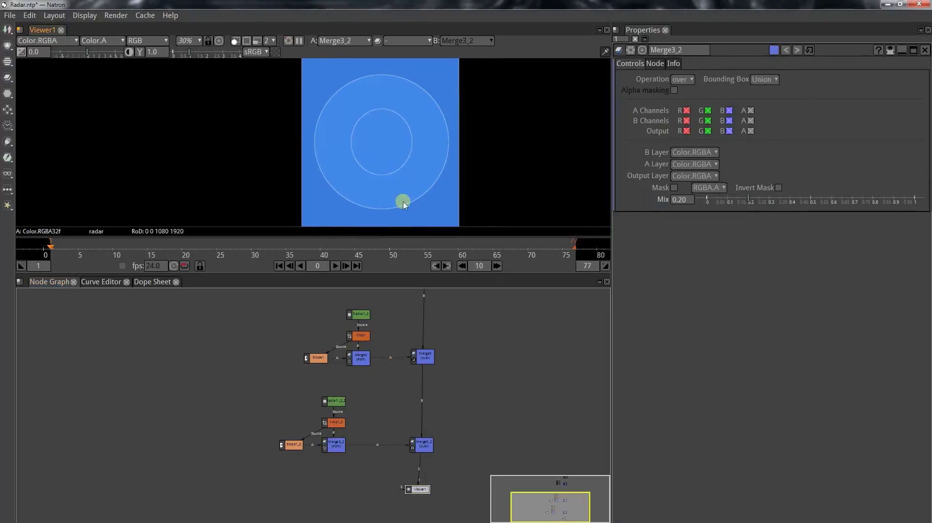
pyautogui.click(333, 401)
pyautogui.moveTo(413, 176); pyautogui.dragTo(415, 178)
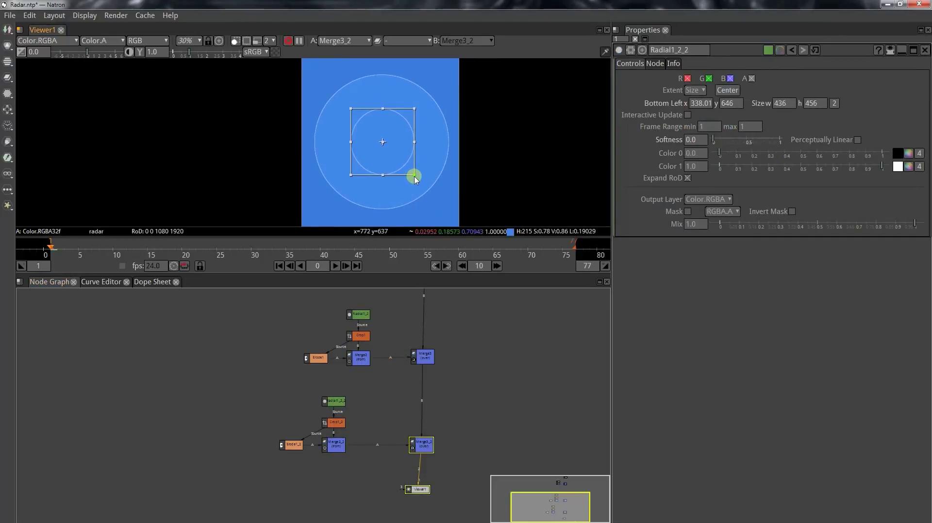
pyautogui.hotkey('ctrl', 'z')
pyautogui.hotkey('ctrl', 'z')
pyautogui.hotkey('ctrl', 'z')
pyautogui.hotkey('ctrl', 'z')
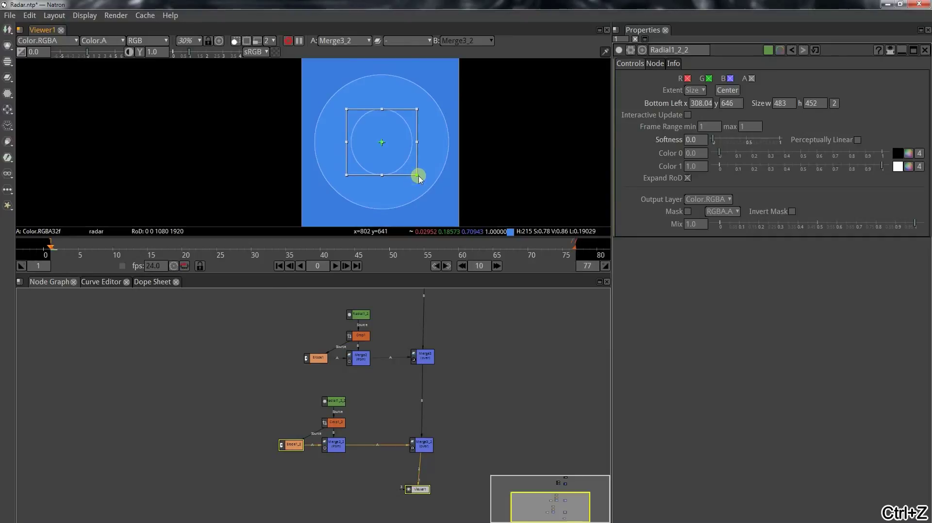
# Step: Lower Merge3_2's mix to 0.083 and resize the inner circle Radial1_2_2 to about 450 by 465
pyautogui.doubleClick(431, 446)
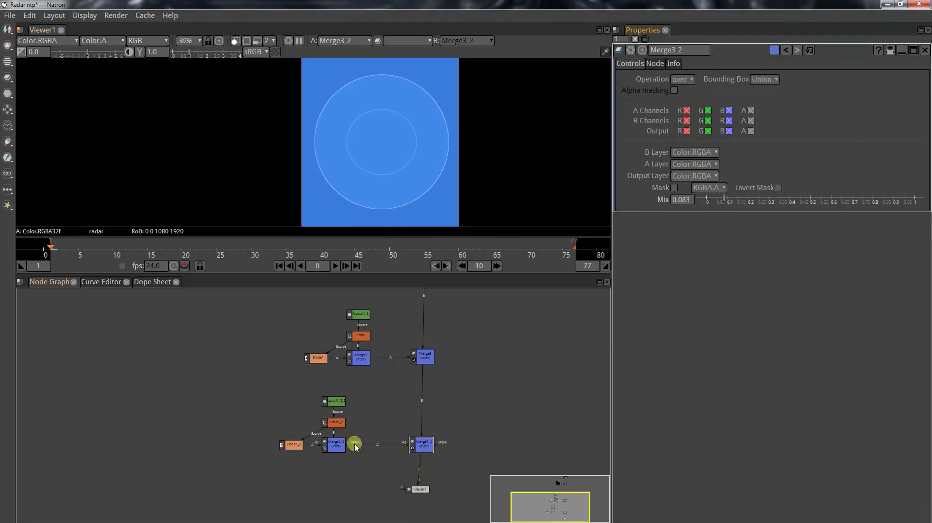
pyautogui.click(335, 401)
pyautogui.moveTo(417, 175); pyautogui.dragTo(414, 175)
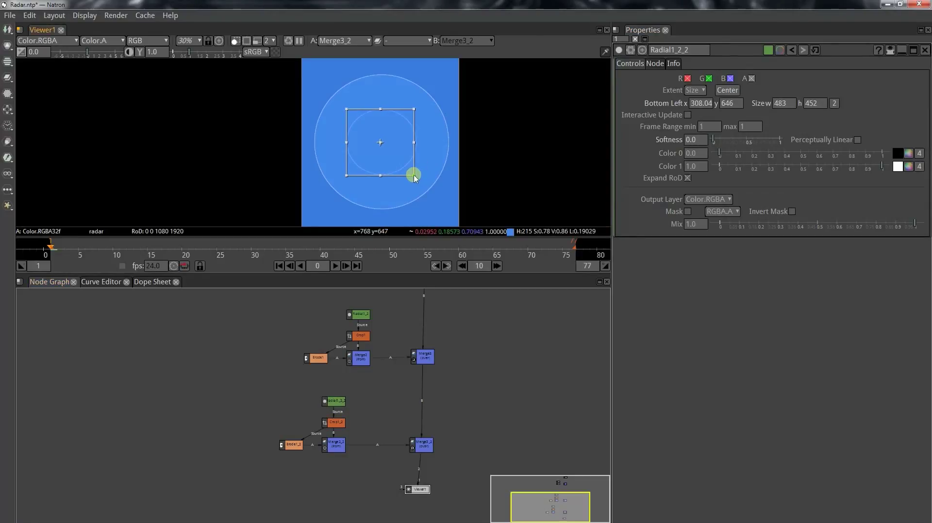
pyautogui.hotkey('ctrl', 'z')
pyautogui.hotkey('ctrl', 'z')
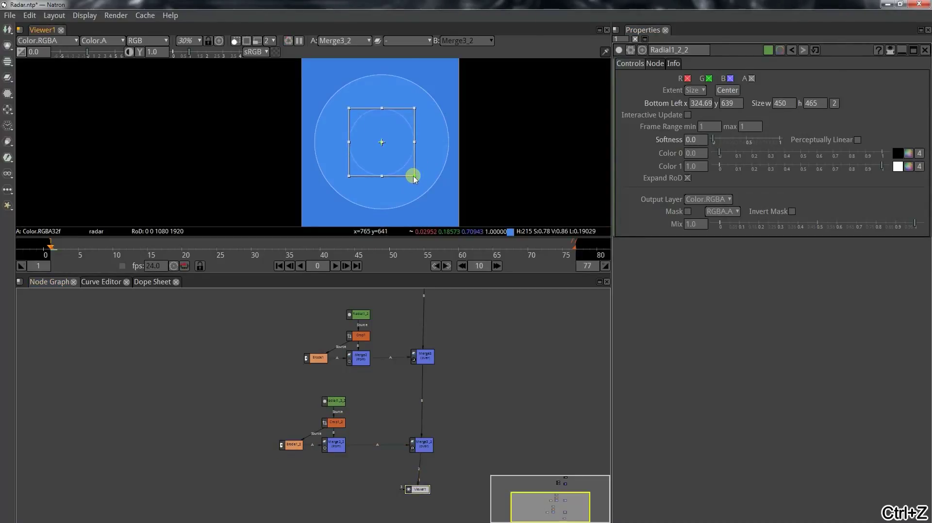
# Step: Add a Rectangle node beneath the second ring group and move Viewer1 down to make room
pyautogui.moveTo(404, 420); pyautogui.dragTo(410, 385)
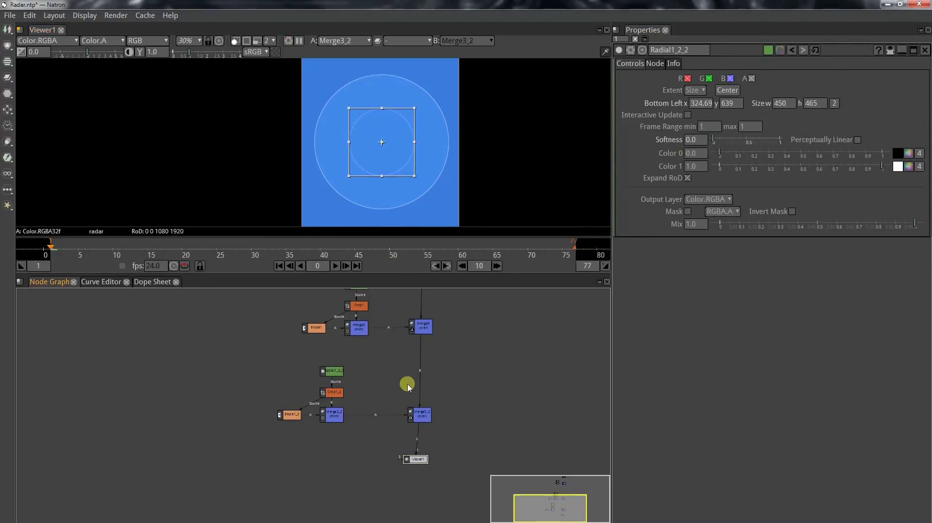
pyautogui.press('Tab')
pyautogui.write('rec')
pyautogui.click(375, 460)
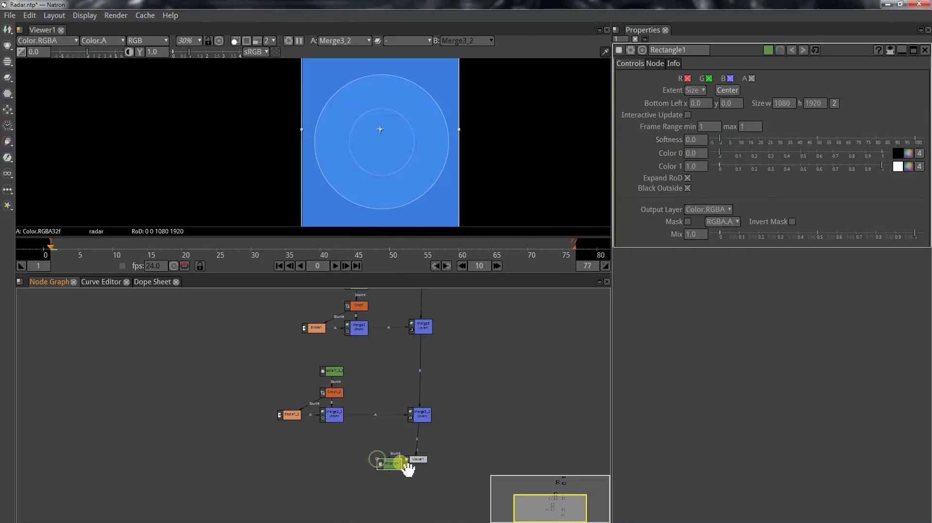
pyautogui.moveTo(398, 465); pyautogui.dragTo(433, 439)
pyautogui.scroll(-2, 440, 499)
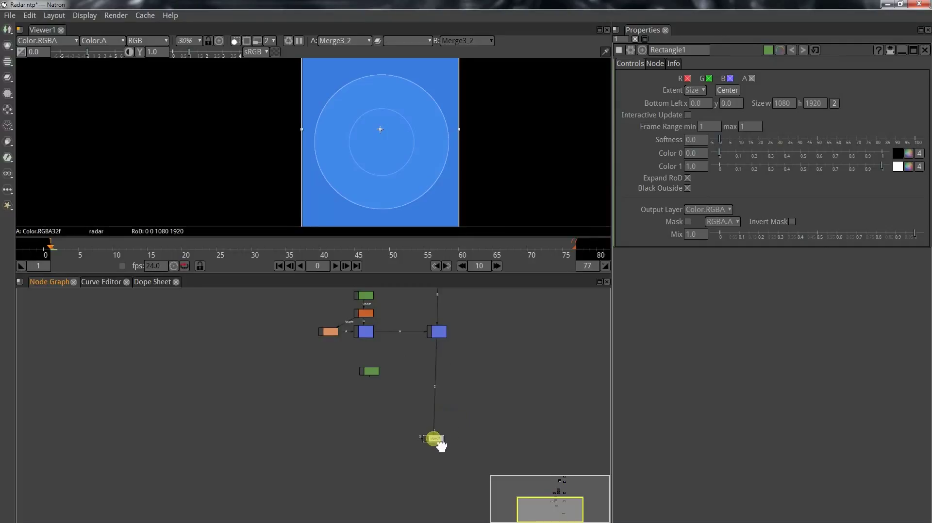
# Step: Add a Merge node fed by Rectangle1 and insert it between Merge3_2 and Viewer1
pyautogui.click(371, 375)
pyautogui.press('m')
pyautogui.click(385, 387)
pyautogui.moveTo(391, 392); pyautogui.dragTo(437, 375)
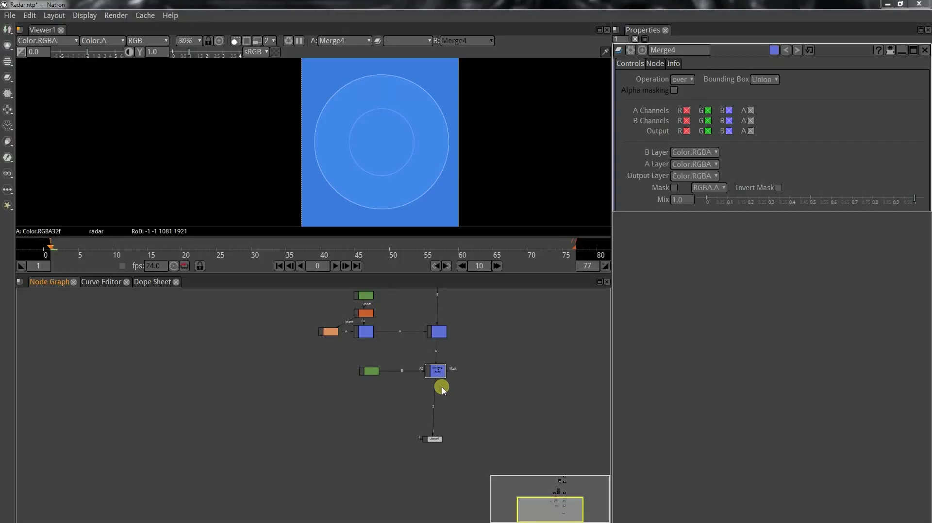
pyautogui.moveTo(442, 391); pyautogui.dragTo(424, 409)
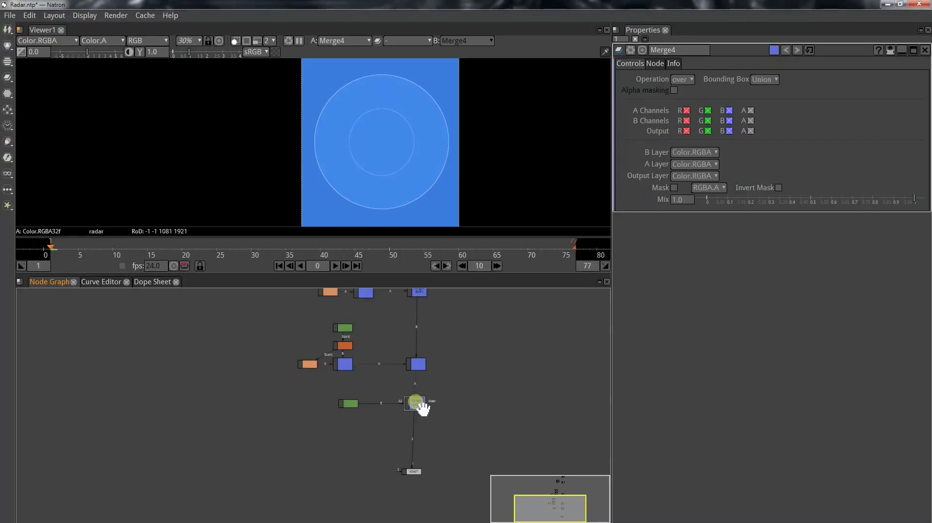
pyautogui.moveTo(422, 408); pyautogui.dragTo(452, 359)
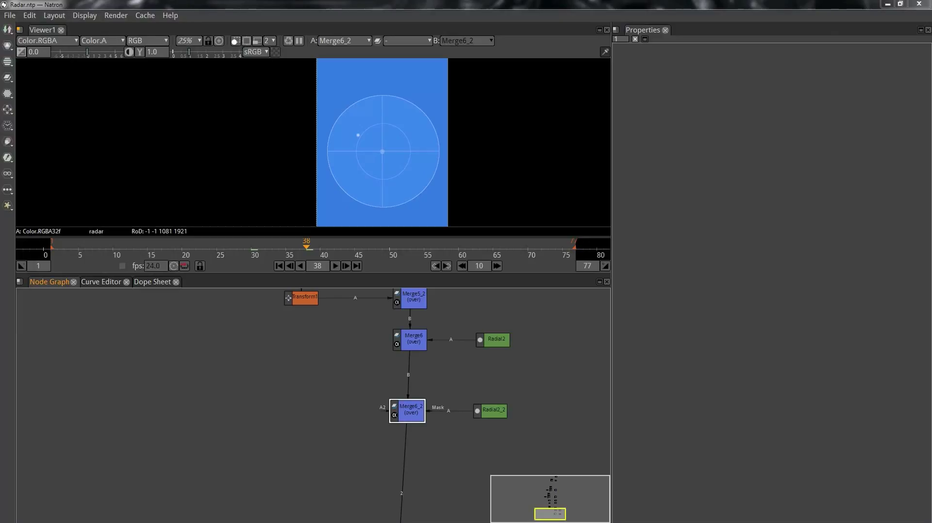
pyautogui.scroll(-5, 389, 433)
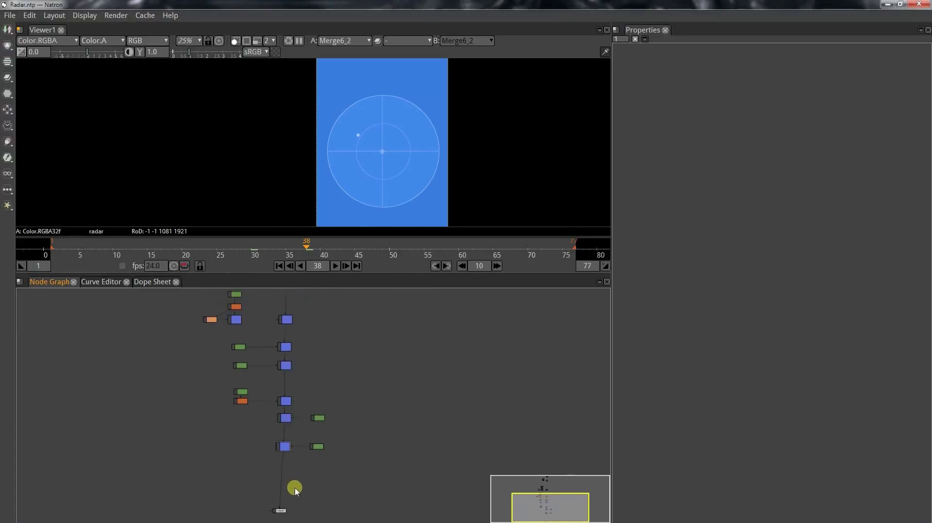
pyautogui.scroll(5, 296, 489)
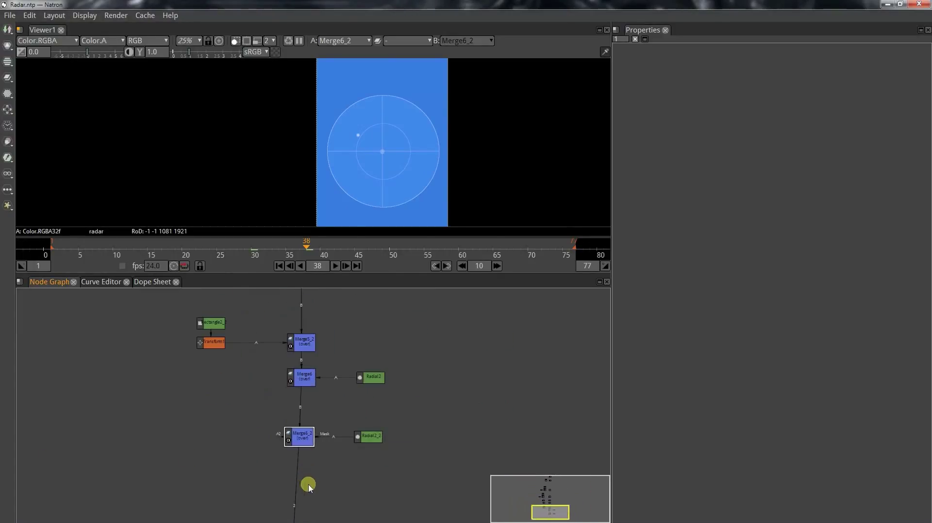
pyautogui.moveTo(293, 427); pyautogui.dragTo(307, 391)
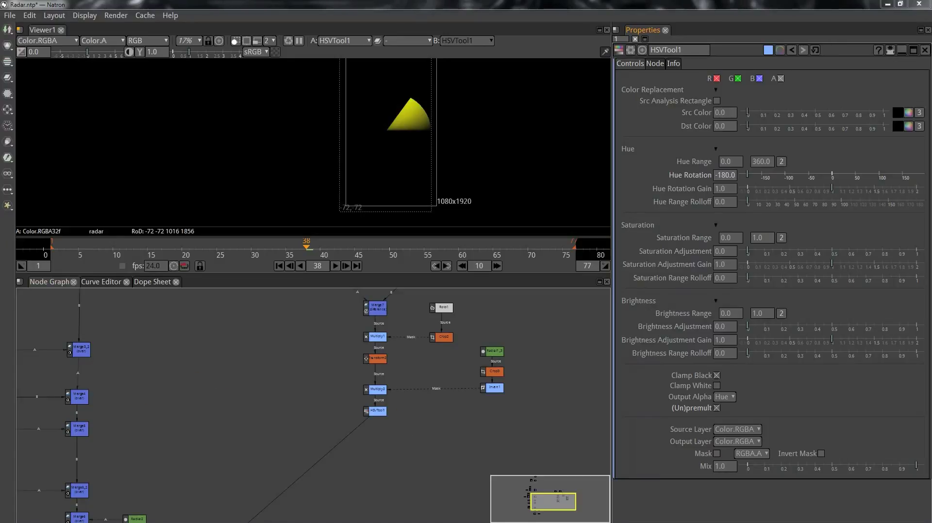
# Step: Set HSVTool1's hue rotation to -60 and output alpha to Source, and turn off Clamp Black
pyautogui.click(731, 176)
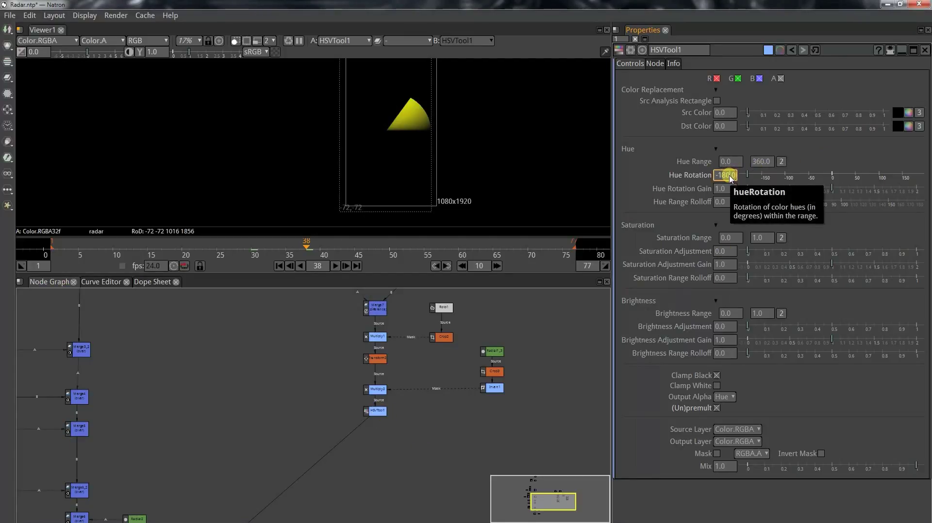
pyautogui.click(736, 398)
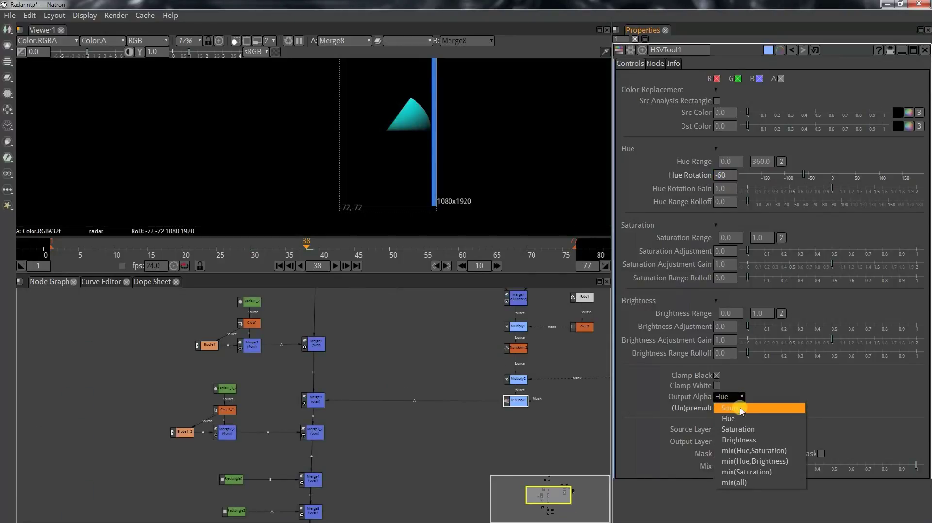
pyautogui.click(731, 408)
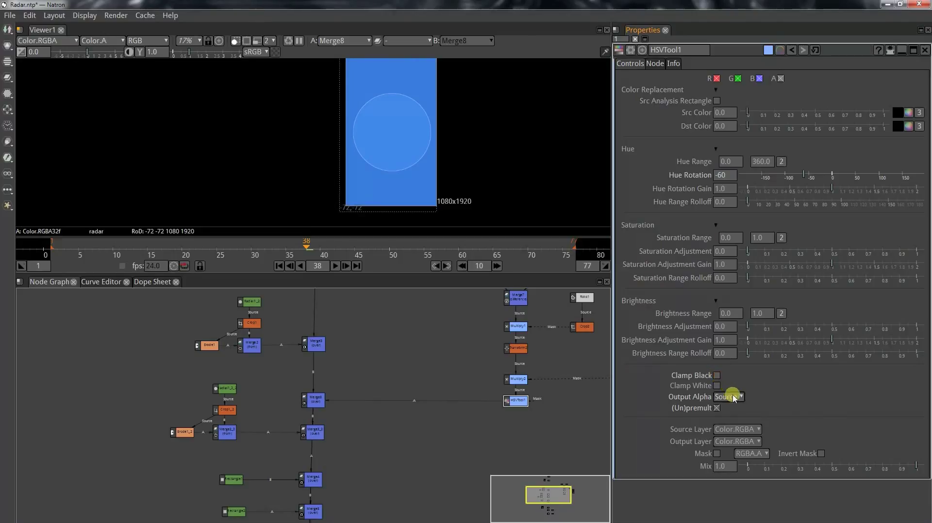
# Step: Turn off (Un)premult on HSVTool1, check the wedge's colour output, and display the Merge8 result
pyautogui.press('1')
pyautogui.press('1')
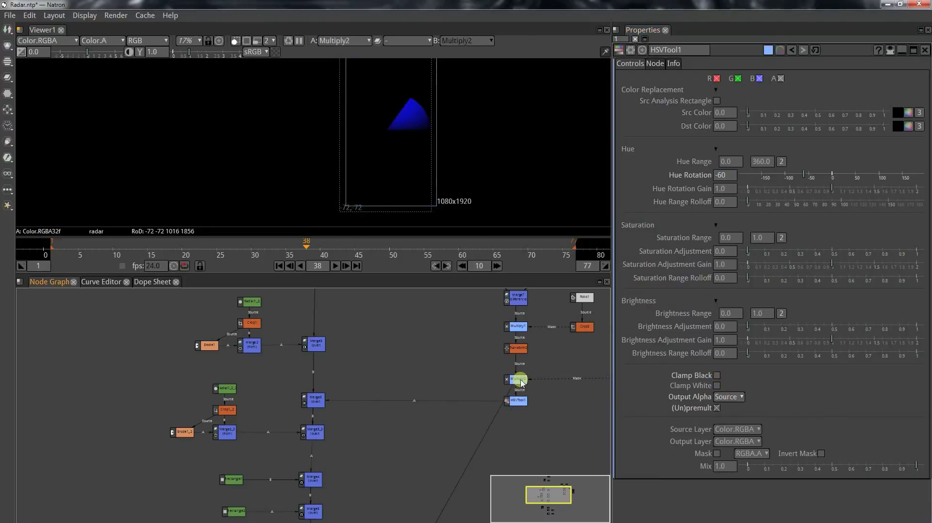
pyautogui.hotkey('ctrl', 'e')
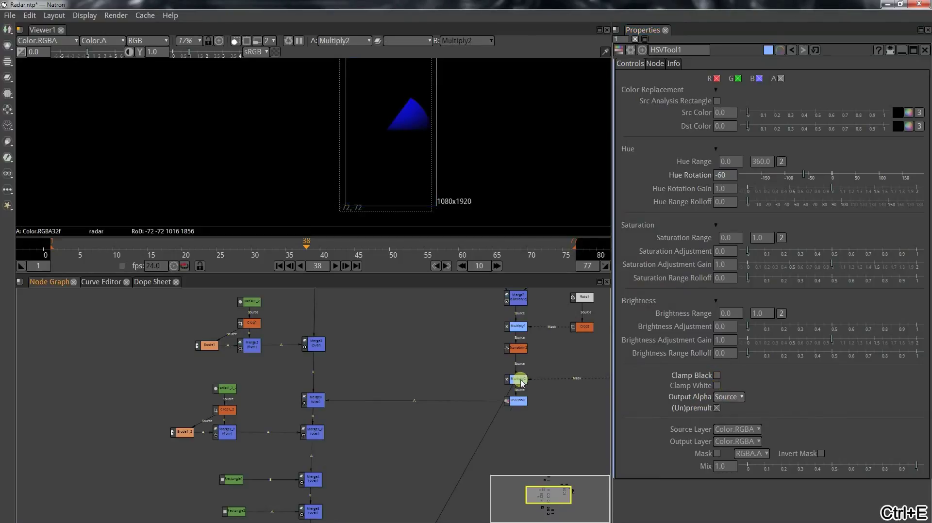
pyautogui.click(520, 381)
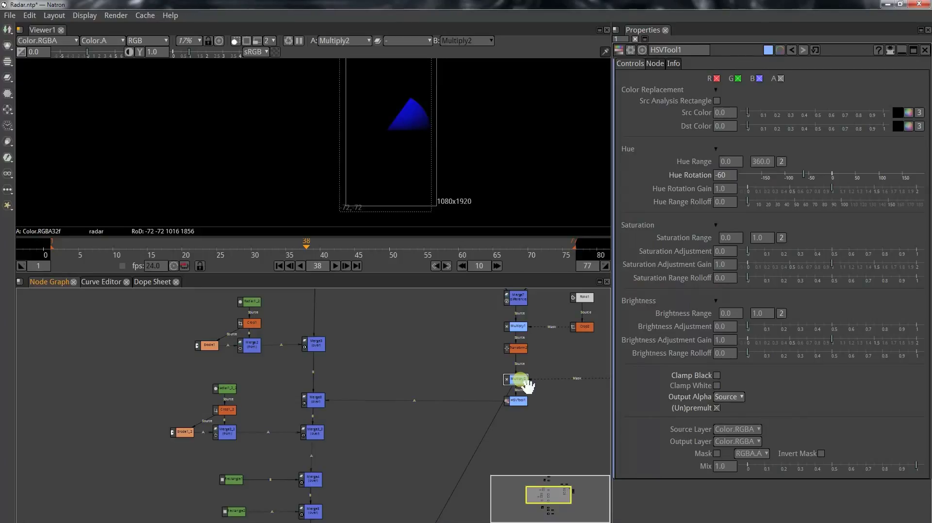
pyautogui.click(517, 401)
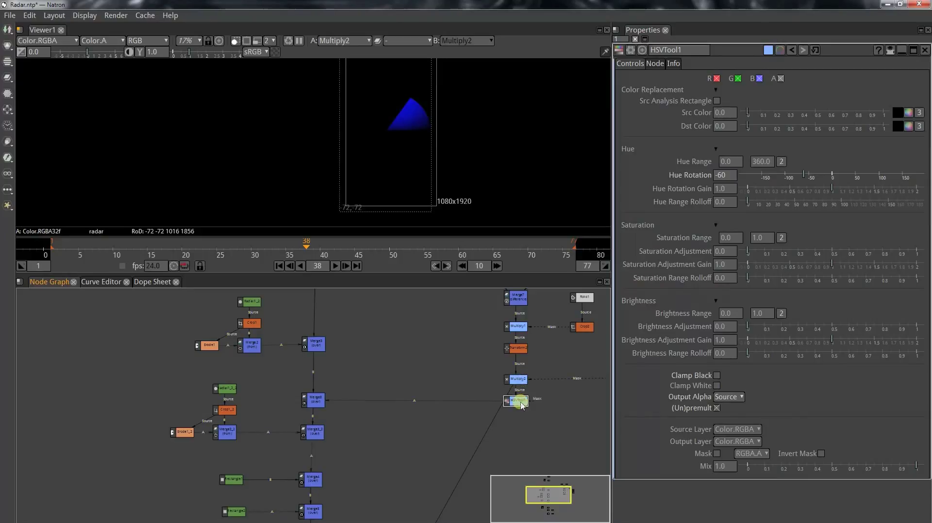
pyautogui.click(718, 409)
pyautogui.press('1')
pyautogui.click(308, 400)
pyautogui.press('1')
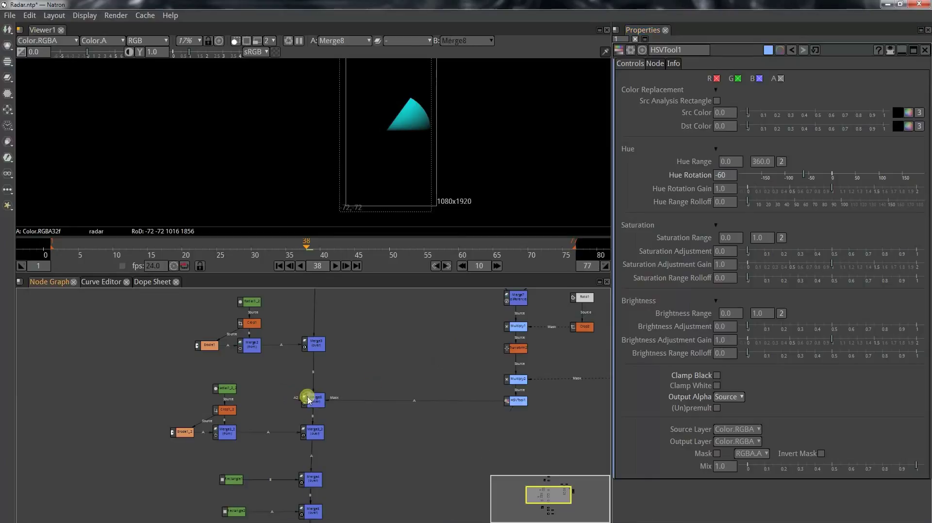
# Step: Lower Merge8's mix to about 0.279 to soften the sweep wedge over the background
pyautogui.doubleClick(308, 400)
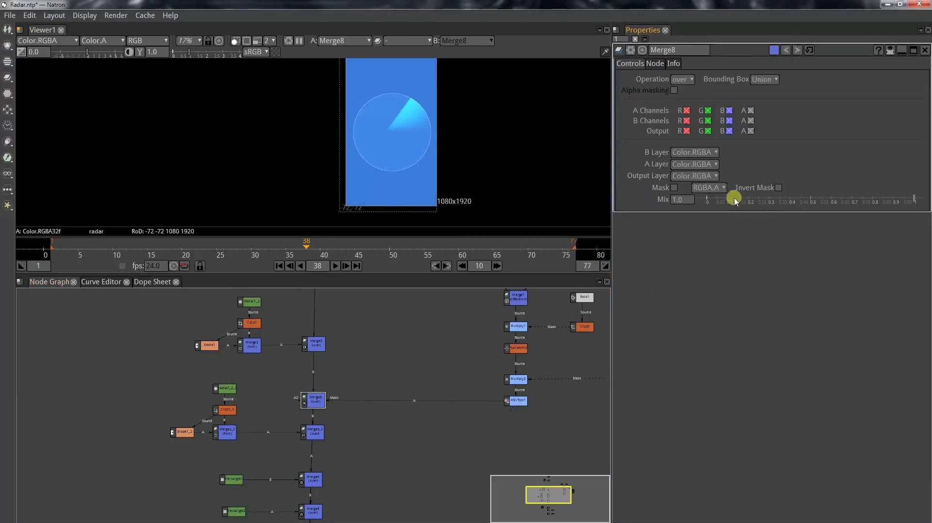
pyautogui.click(770, 200)
pyautogui.moveTo(770, 199); pyautogui.dragTo(766, 202)
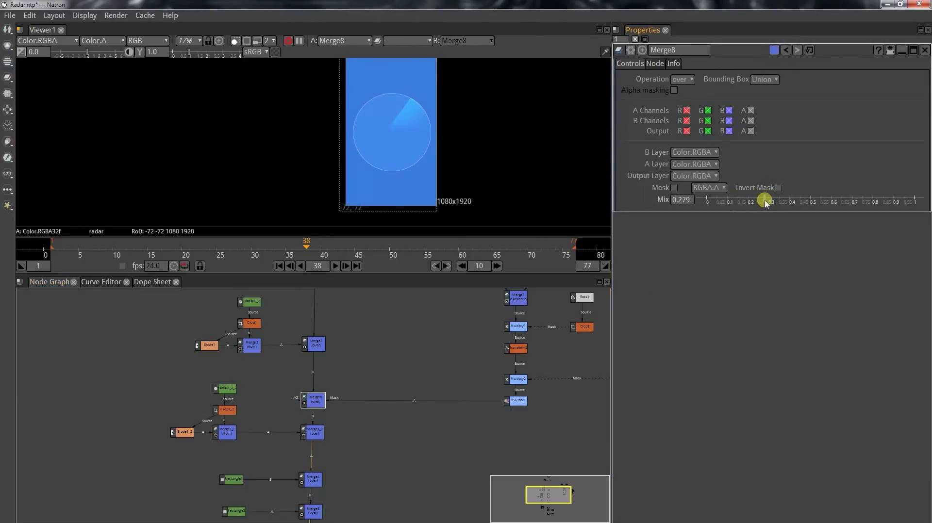
# Step: Keyframe Transform2's rotation from -180 at frame 1 to 180 at frame 77
pyautogui.scroll(-4, 500, 381)
pyautogui.scroll(6, 478, 374)
pyautogui.doubleClick(419, 375)
pyautogui.click(279, 266)
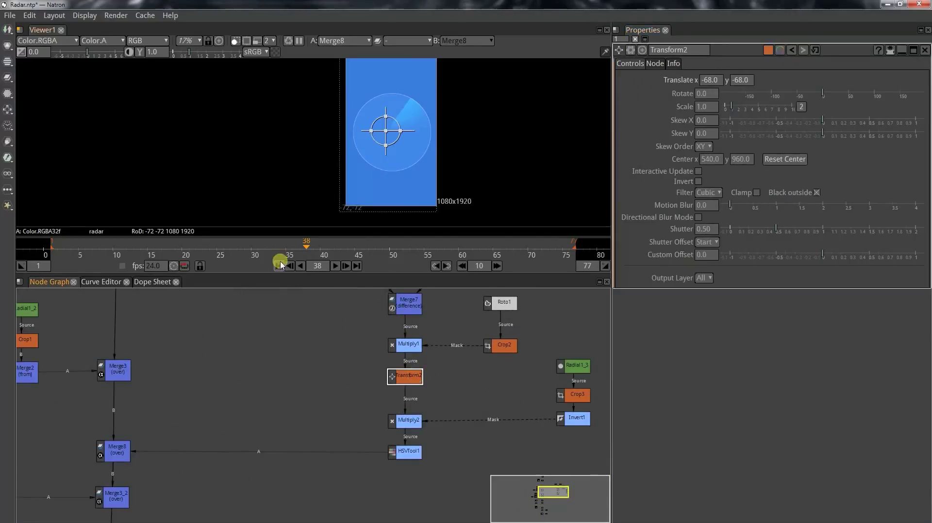
pyautogui.rightClick(712, 96)
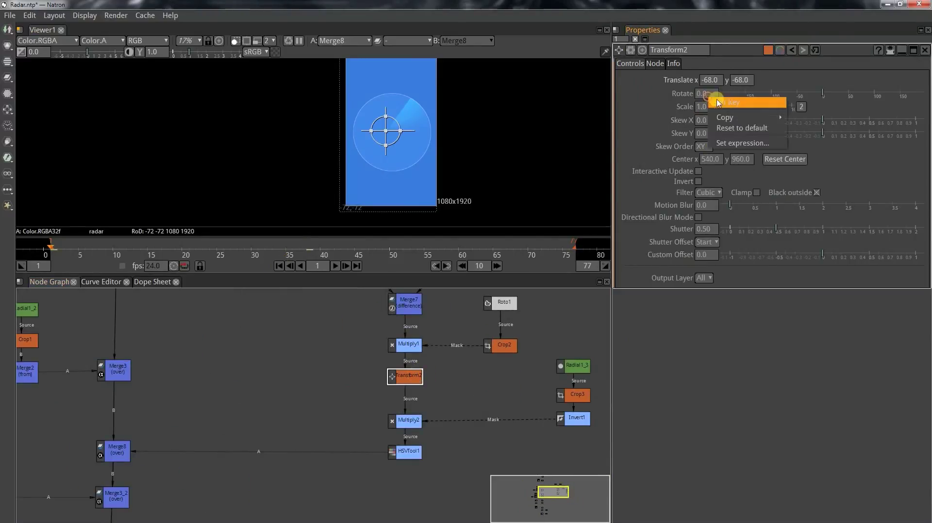
pyautogui.click(722, 101)
pyautogui.moveTo(741, 93); pyautogui.dragTo(928, 141)
pyautogui.click(357, 266)
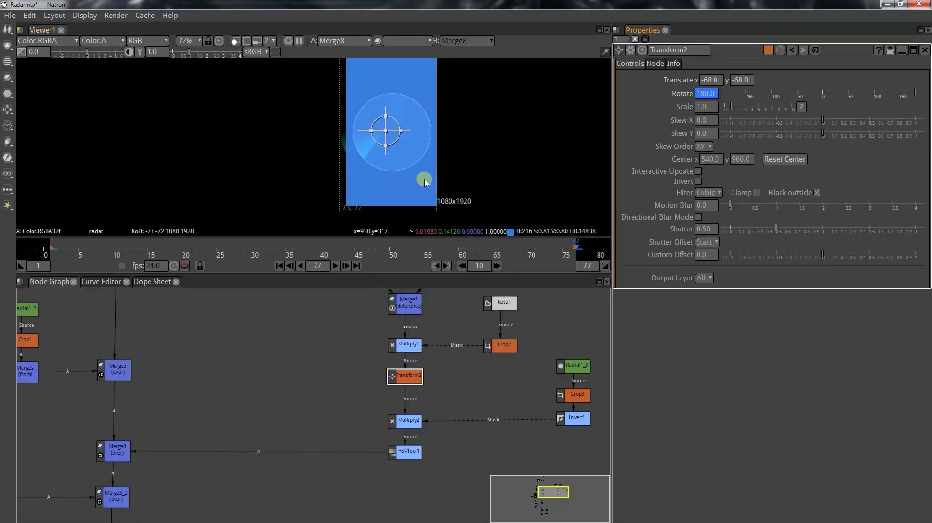
# Step: Insert a Crop node between Merge6_2 and Viewer1, display its output and close its properties
pyautogui.scroll(-1, 423, 179)
pyautogui.scroll(-5, 379, 395)
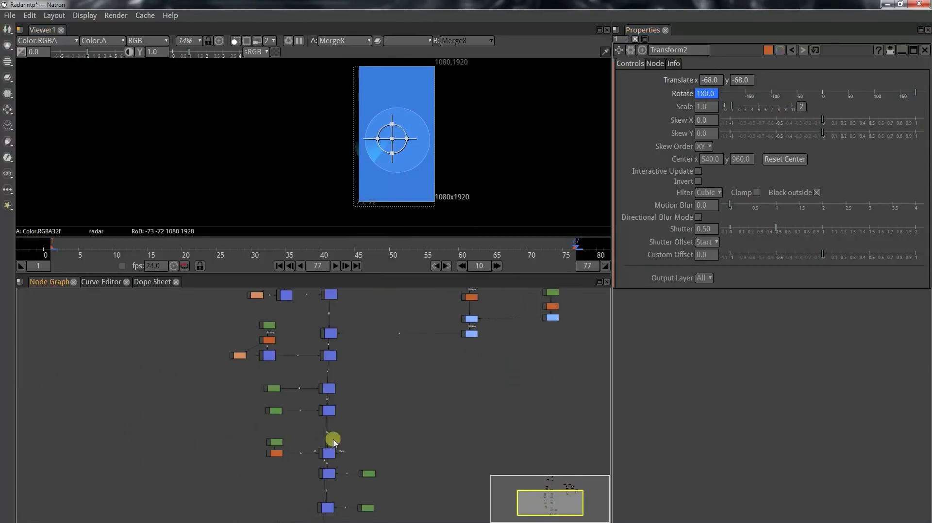
pyautogui.moveTo(333, 443); pyautogui.dragTo(356, 312)
pyautogui.click(350, 380)
pyautogui.press('Tab')
pyautogui.write('c')
pyautogui.click(377, 396)
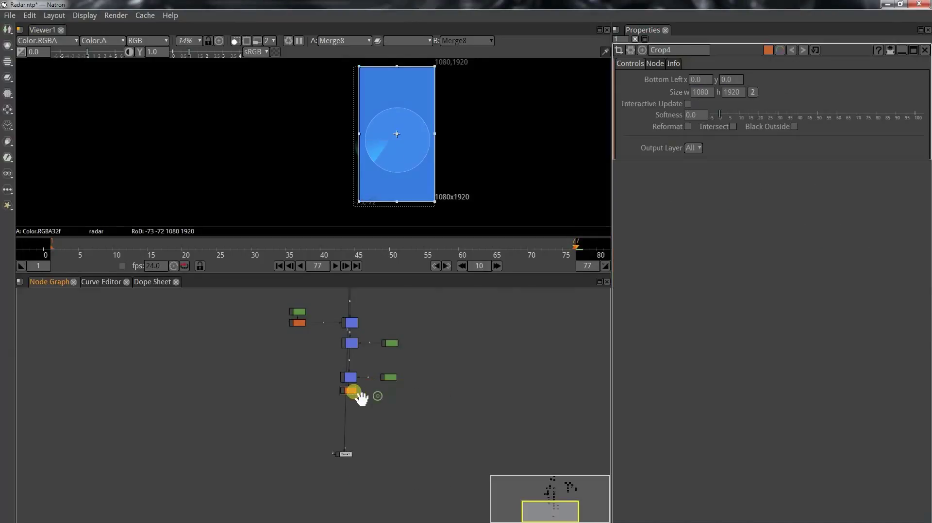
pyautogui.click(354, 391)
pyautogui.scroll(4, 364, 393)
pyautogui.click(332, 385)
pyautogui.press('2')
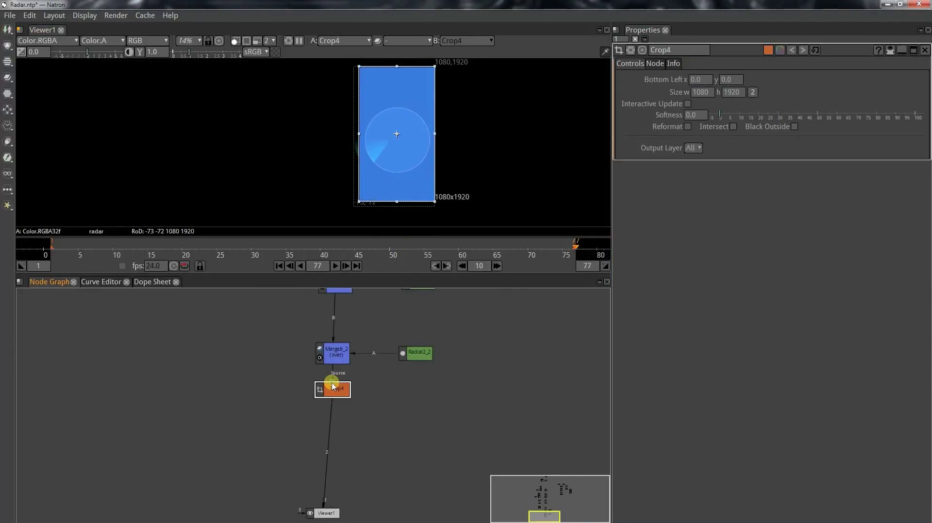
pyautogui.click(926, 51)
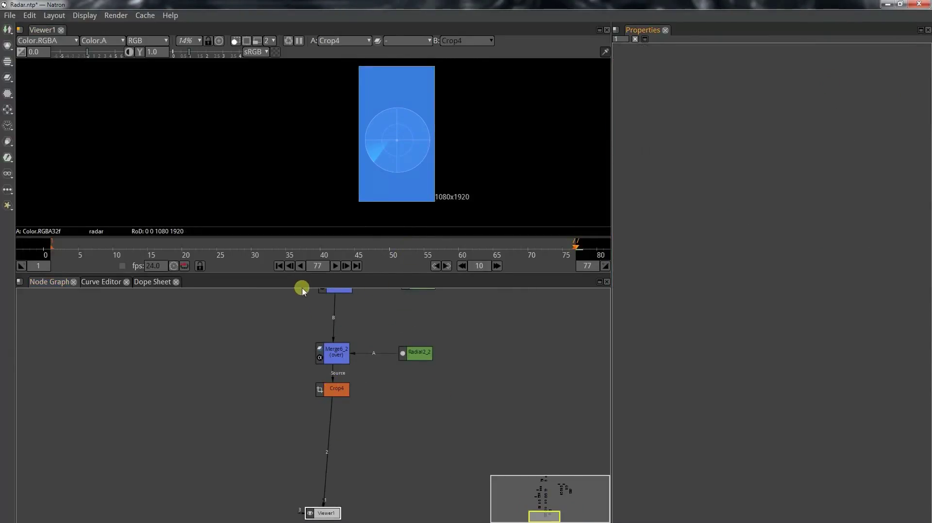
# Step: At frame 39, move Transform2 to about x -1.9, y -90.1 so the sweep pivots on the crosshair centre
pyautogui.click(313, 245)
pyautogui.moveTo(439, 377); pyautogui.dragTo(350, 466)
pyautogui.scroll(-4, 350, 466)
pyautogui.moveTo(445, 297); pyautogui.dragTo(435, 340)
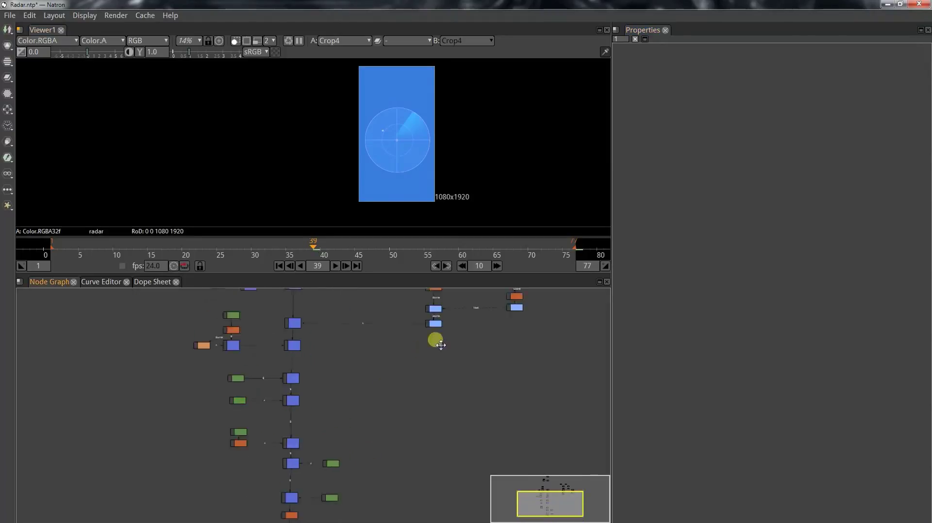
pyautogui.scroll(5, 431, 432)
pyautogui.doubleClick(410, 436)
pyautogui.scroll(8, 384, 131)
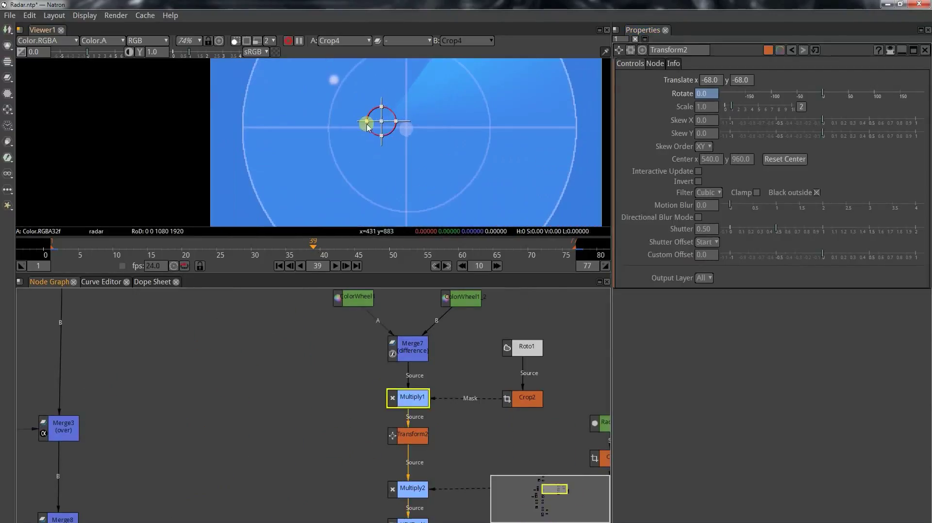
pyautogui.scroll(2, 381, 123)
pyautogui.moveTo(381, 122); pyautogui.dragTo(416, 135)
pyautogui.scroll(-6, 418, 135)
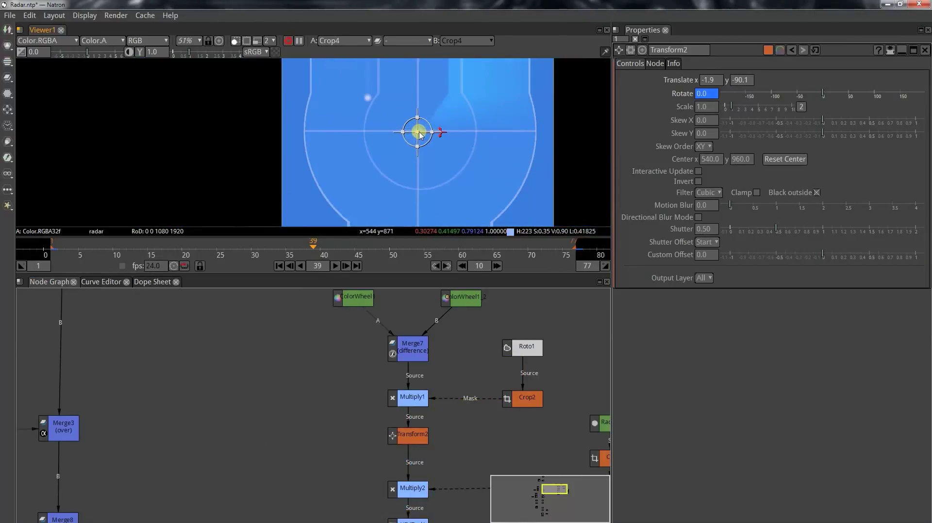
pyautogui.scroll(-3, 420, 135)
# Step: Check the sweep's rotation at several frames along the timeline and save the project
pyautogui.click(407, 257)
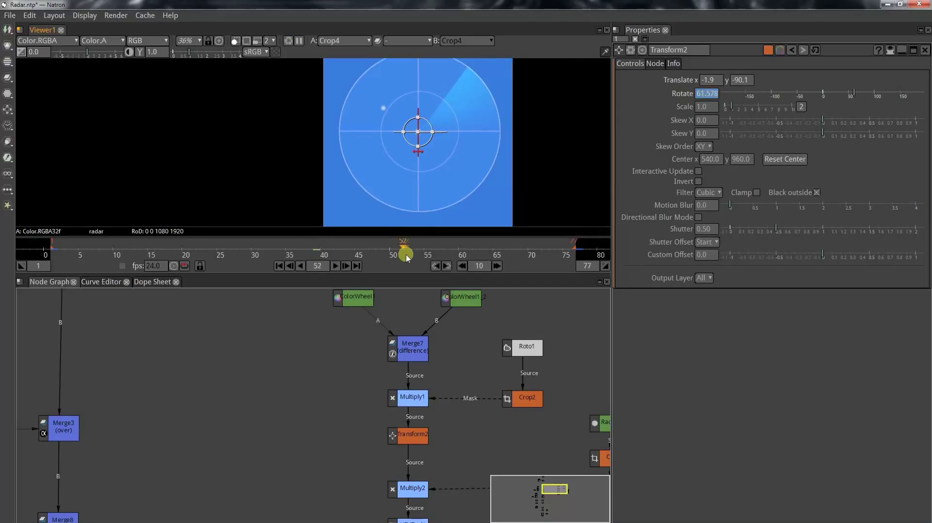
pyautogui.click(567, 253)
pyautogui.click(221, 269)
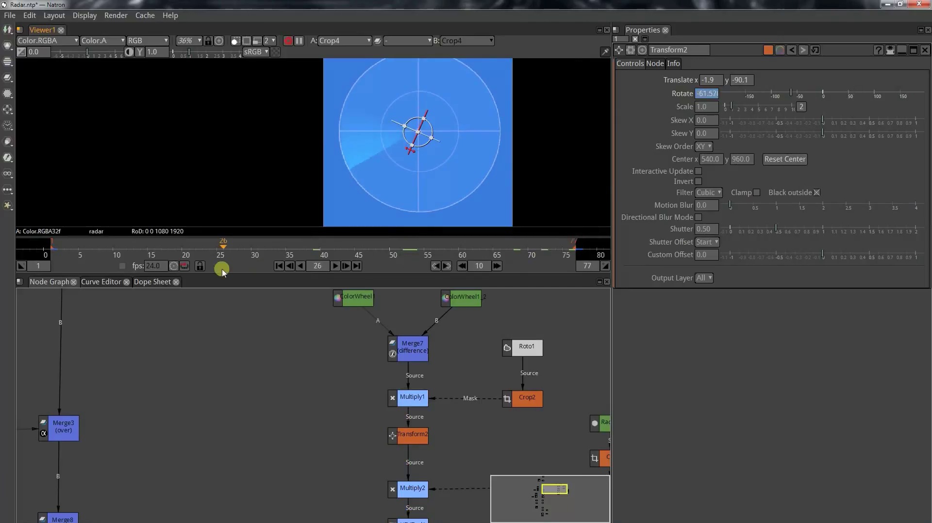
pyautogui.click(81, 270)
pyautogui.scroll(-3, 354, 135)
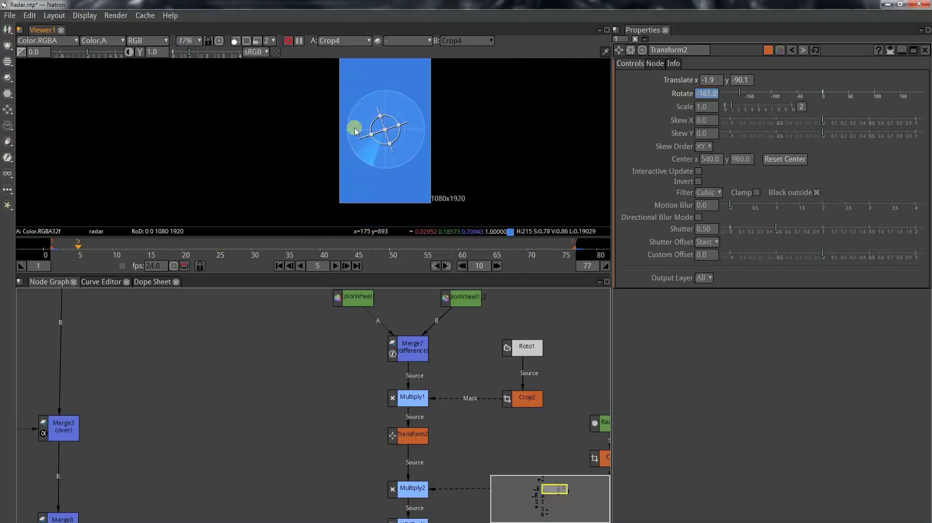
pyautogui.hotkey('ctrl', 's')
# Step: Add a Rectangle node in the empty area beside Crop4
pyautogui.click(418, 402)
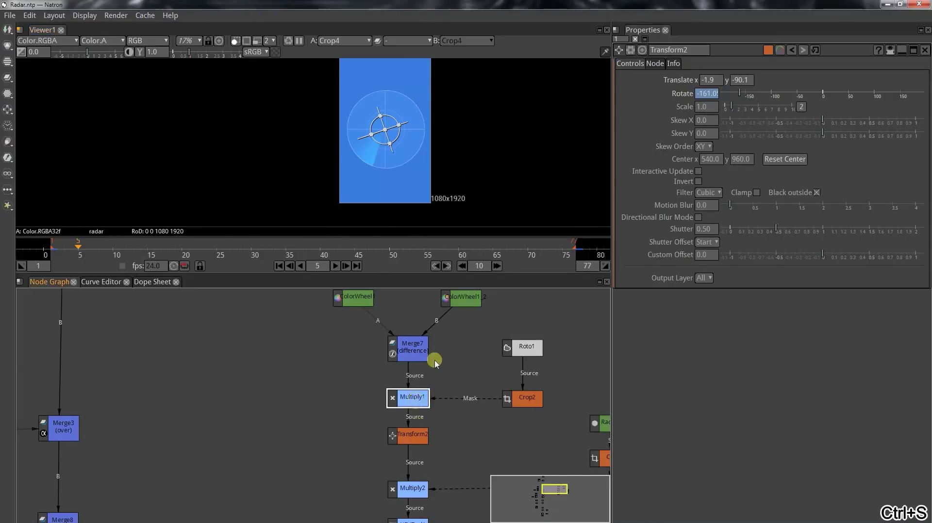
pyautogui.scroll(-8, 398, 377)
pyautogui.moveTo(379, 435); pyautogui.dragTo(432, 346)
pyautogui.scroll(4, 365, 419)
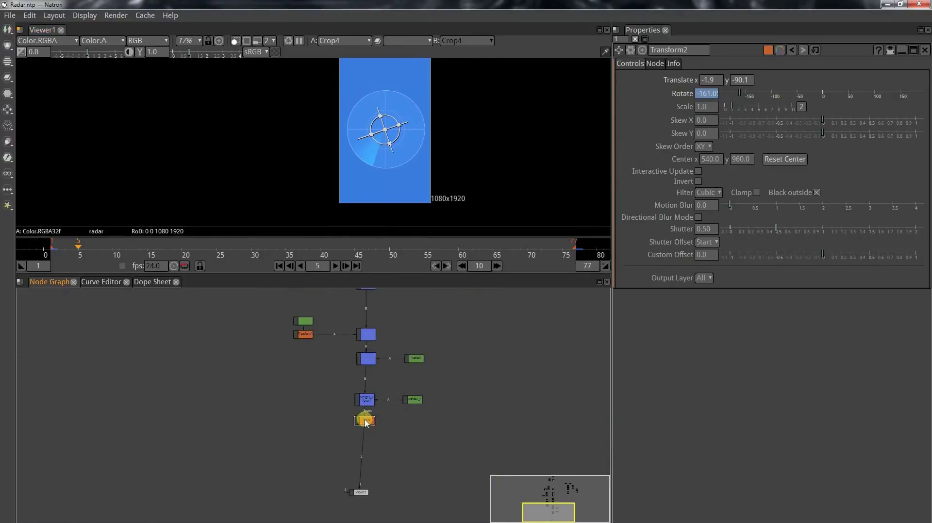
pyautogui.click(364, 420)
pyautogui.scroll(2, 364, 420)
pyautogui.moveTo(364, 420); pyautogui.dragTo(412, 385)
pyautogui.scroll(2, 417, 390)
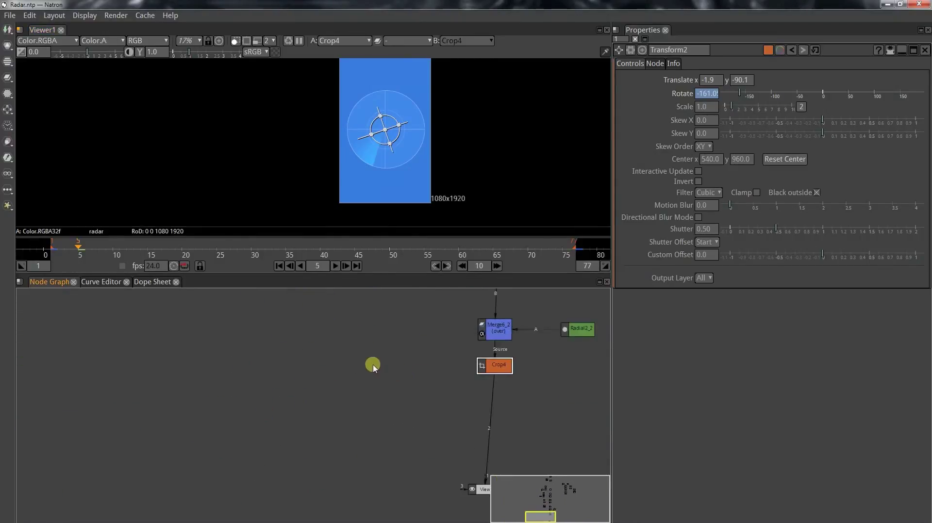
pyautogui.press('Tab')
pyautogui.write('rec')
pyautogui.press('Return')
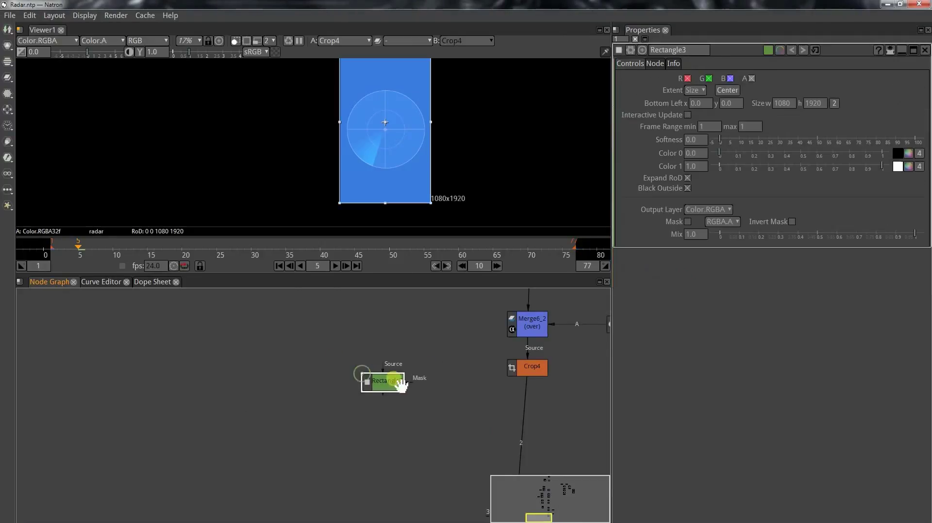
# Step: Display Rectangle3, resize it to about 391 by 155, and place its bottom-left corner near 161, 265
pyautogui.scroll(-3, 398, 221)
pyautogui.moveTo(422, 208); pyautogui.dragTo(373, 163)
pyautogui.scroll(3, 382, 180)
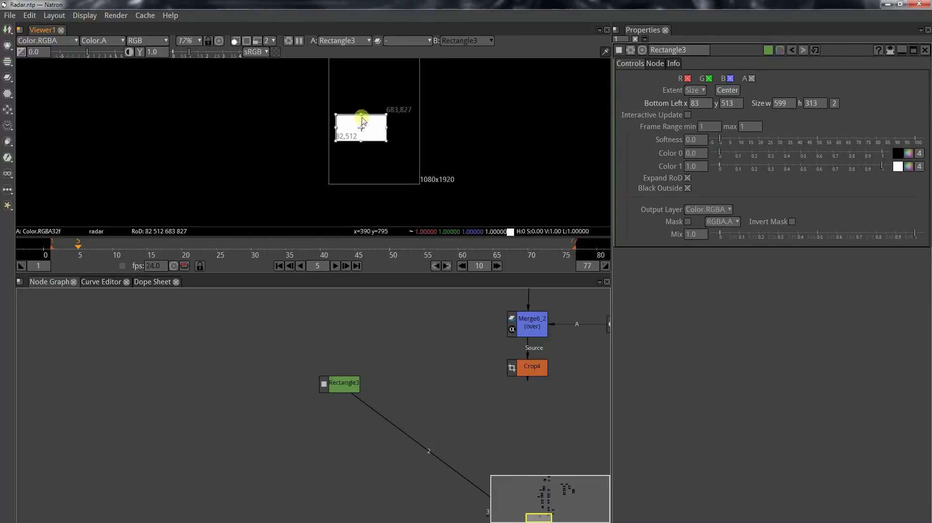
pyautogui.moveTo(361, 114); pyautogui.dragTo(361, 120)
pyautogui.moveTo(361, 130); pyautogui.dragTo(377, 160)
pyautogui.scroll(2, 372, 164)
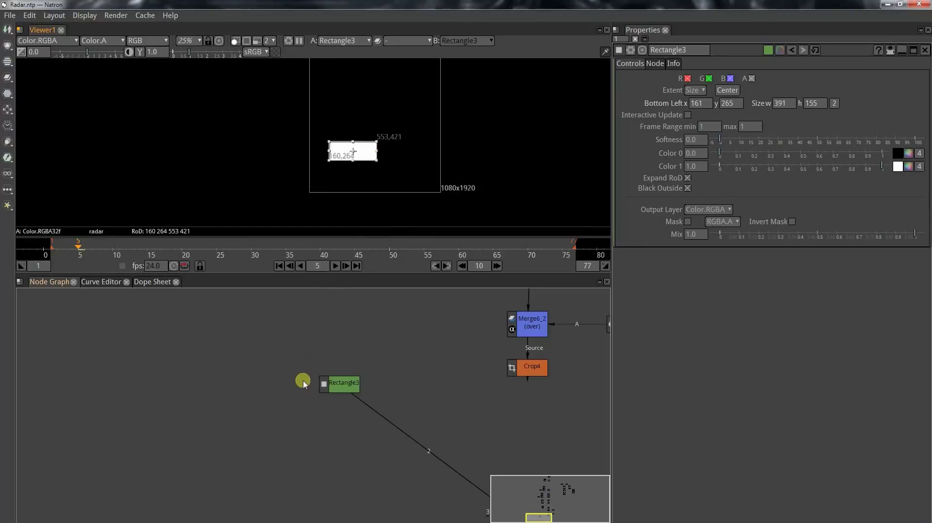
# Step: Add a Radial node beside Rectangle3, display it and set its softness to 0
pyautogui.press('Tab')
pyautogui.write('rad')
pyautogui.click(307, 403)
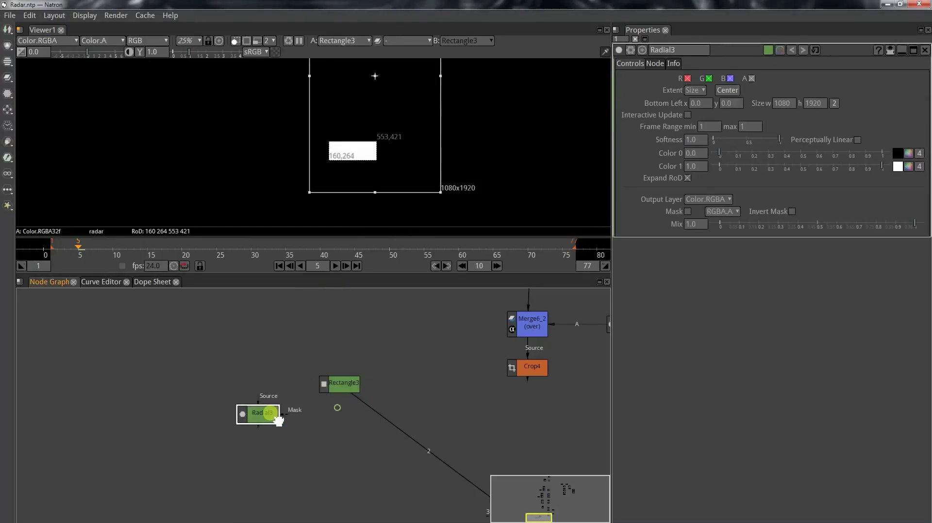
pyautogui.moveTo(718, 145); pyautogui.dragTo(712, 145)
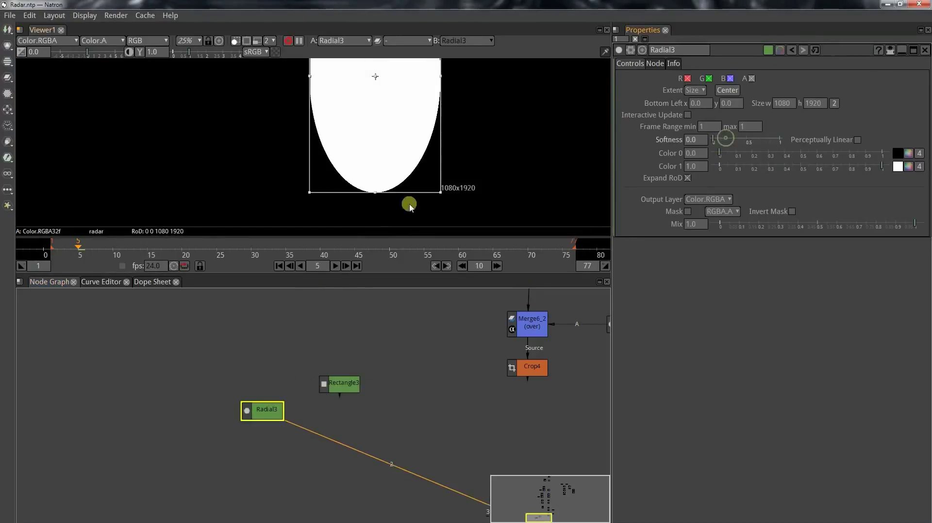
# Step: Add a Merge node with Radial3 as input A and connect its B input to Rectangle3
pyautogui.click(276, 410)
pyautogui.press('m')
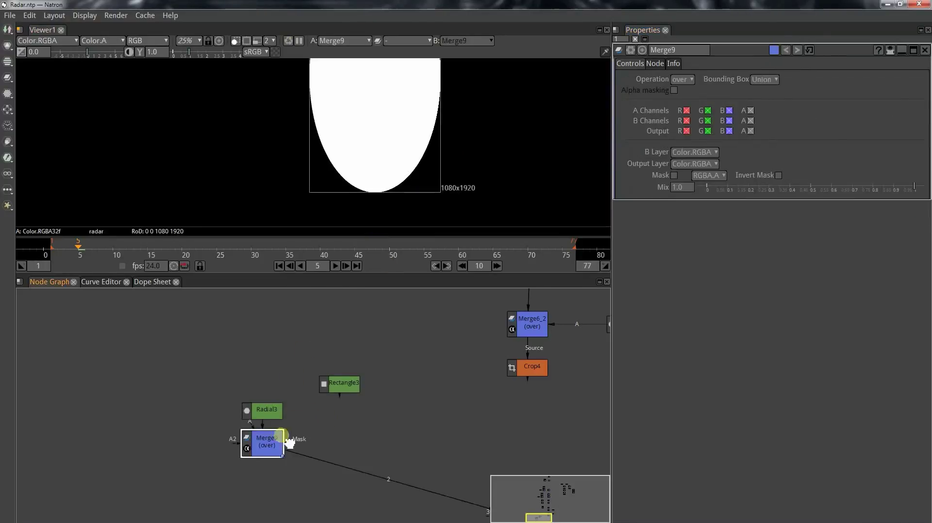
pyautogui.moveTo(279, 436); pyautogui.dragTo(343, 390)
pyautogui.moveTo(356, 433); pyautogui.dragTo(342, 426)
# Step: Resize Radial3 to about 200 by 160 and place it at about 81, 263 as the rectangle's rounded left end
pyautogui.doubleClick(274, 410)
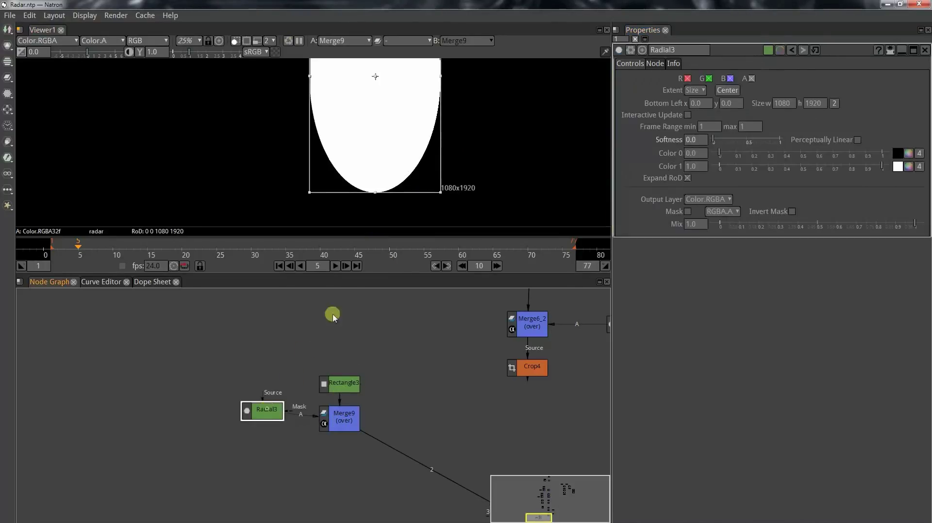
pyautogui.click(333, 317)
pyautogui.scroll(-1, 392, 150)
pyautogui.moveTo(434, 186); pyautogui.dragTo(363, 150)
pyautogui.scroll(-2, 377, 152)
pyautogui.scroll(2, 373, 176)
pyautogui.moveTo(387, 190); pyautogui.dragTo(349, 139)
pyautogui.scroll(6, 353, 142)
pyautogui.moveTo(386, 169); pyautogui.dragTo(350, 154)
pyautogui.moveTo(319, 124); pyautogui.dragTo(325, 136)
pyautogui.moveTo(356, 165); pyautogui.dragTo(322, 102)
pyautogui.scroll(1, 416, 115)
pyautogui.press('o')
pyautogui.press('o')
pyautogui.press('o')
pyautogui.press('o')
pyautogui.press('o')
pyautogui.press('o')
pyautogui.press('o')
pyautogui.press('o')
pyautogui.scroll(3, 330, 162)
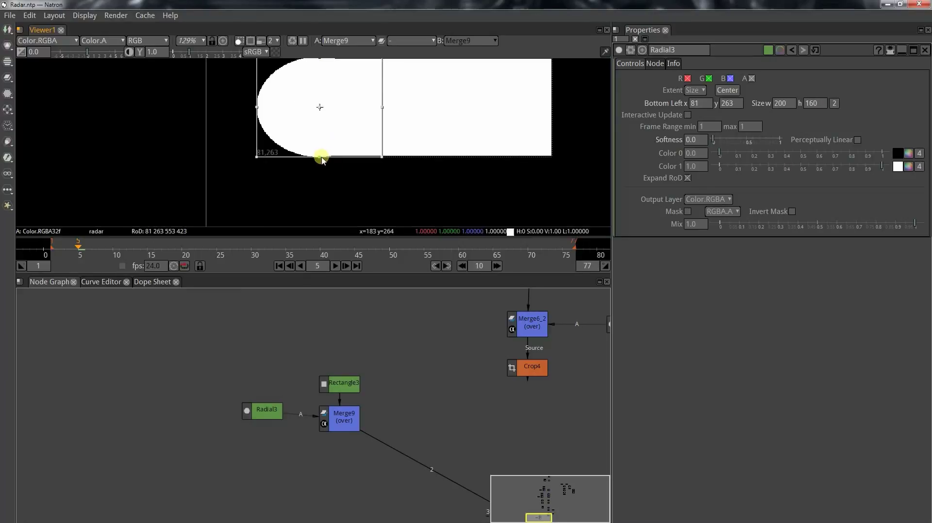
# Step: Trim Radial3's height to 155 with its bottom at about y 265.3 to match the rectangle's edges
pyautogui.press('o')
pyautogui.press('o')
pyautogui.moveTo(319, 157); pyautogui.dragTo(320, 156)
pyautogui.scroll(-2, 320, 157)
pyautogui.press('o')
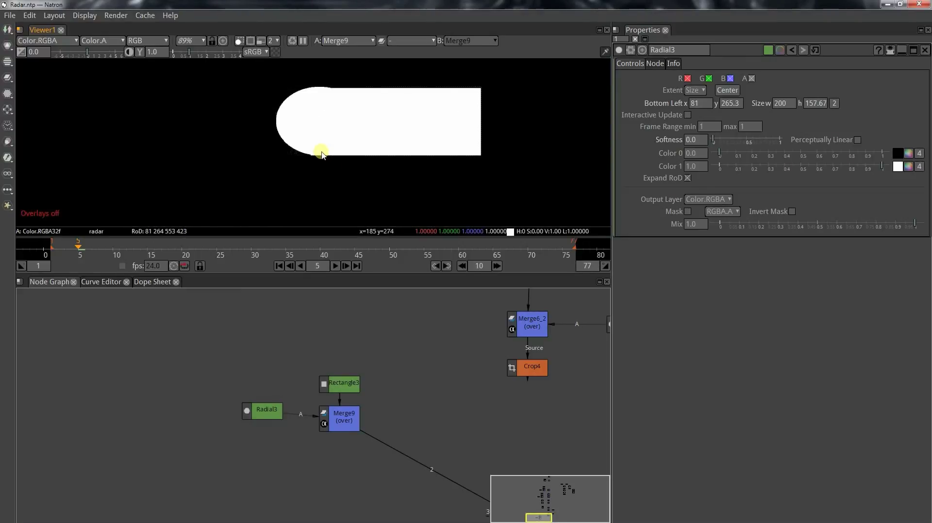
pyautogui.press('o')
pyautogui.moveTo(320, 89); pyautogui.dragTo(320, 90)
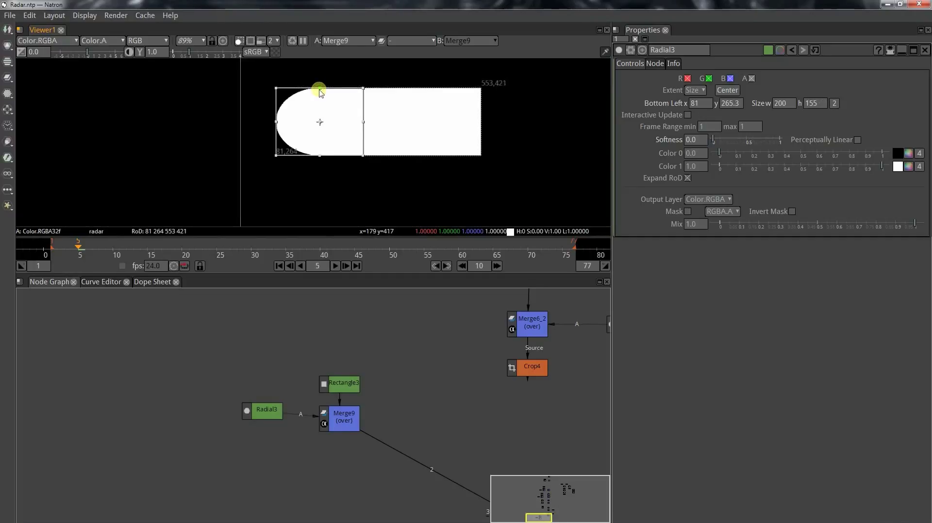
pyautogui.press('o')
pyautogui.press('o')
# Step: Duplicate Radial3 and Merge9 and place the copies below Merge9 with the copied Merge connected to it
pyautogui.scroll(-5, 395, 380)
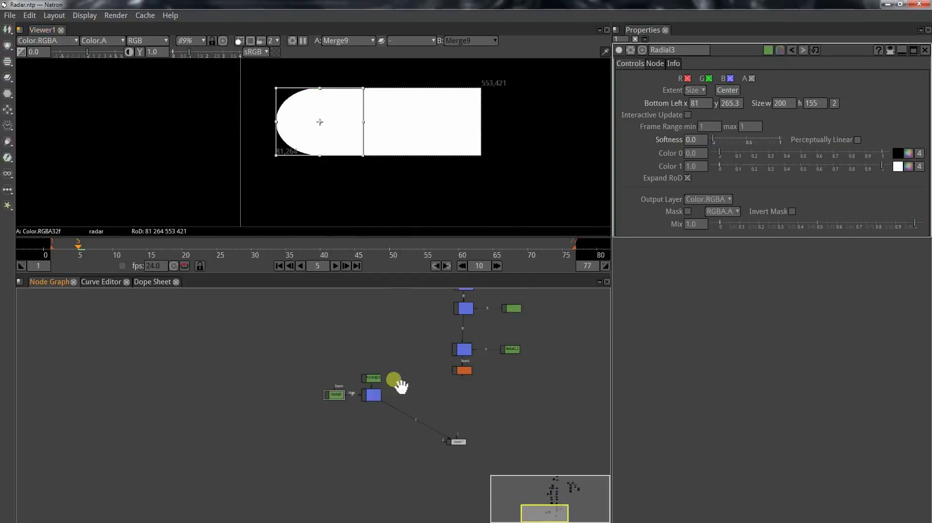
pyautogui.moveTo(286, 447); pyautogui.dragTo(413, 385)
pyautogui.hotkey('ctrl', 'v')
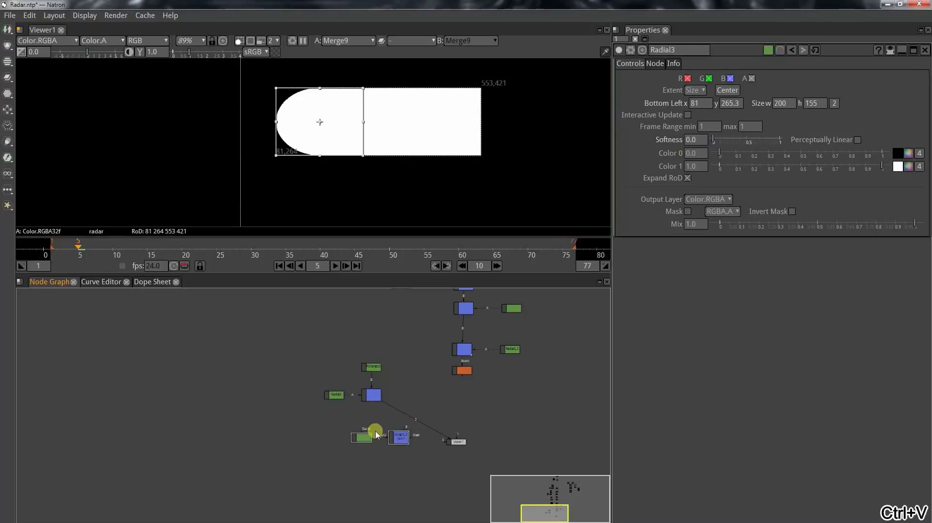
pyautogui.scroll(3, 374, 434)
pyautogui.moveTo(374, 433); pyautogui.dragTo(383, 434)
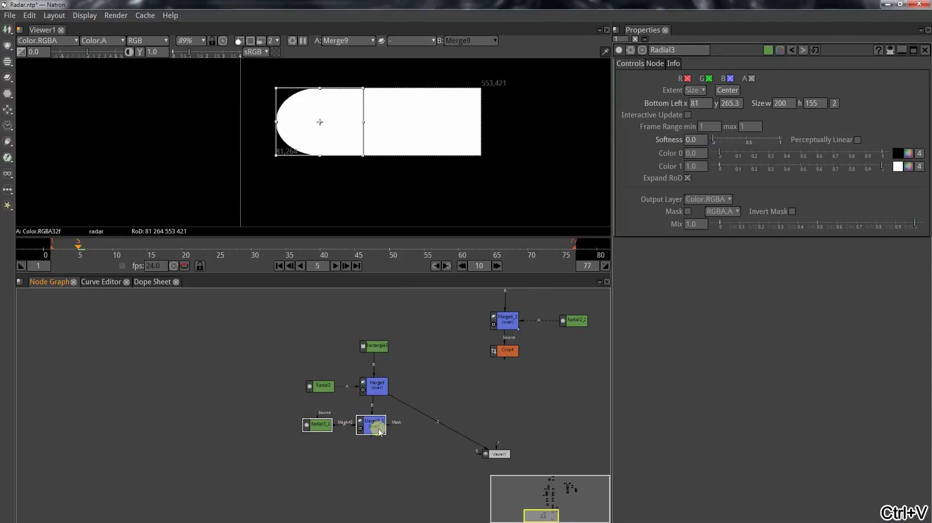
# Step: Move Radial3_2 to about 449, 265 as the rectangle's rounded right end and display Merge9_2
pyautogui.click(322, 428)
pyautogui.moveTo(322, 126); pyautogui.dragTo(481, 124)
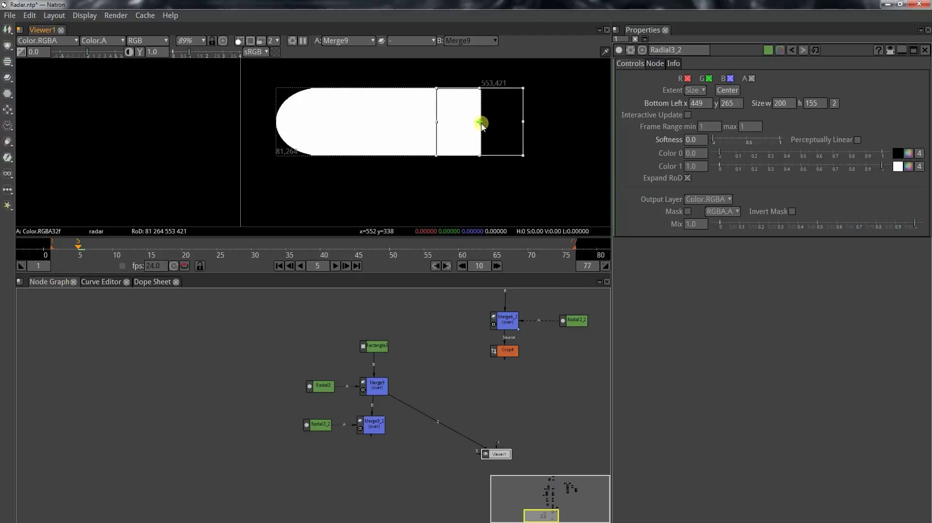
pyautogui.click(370, 427)
pyautogui.press('1')
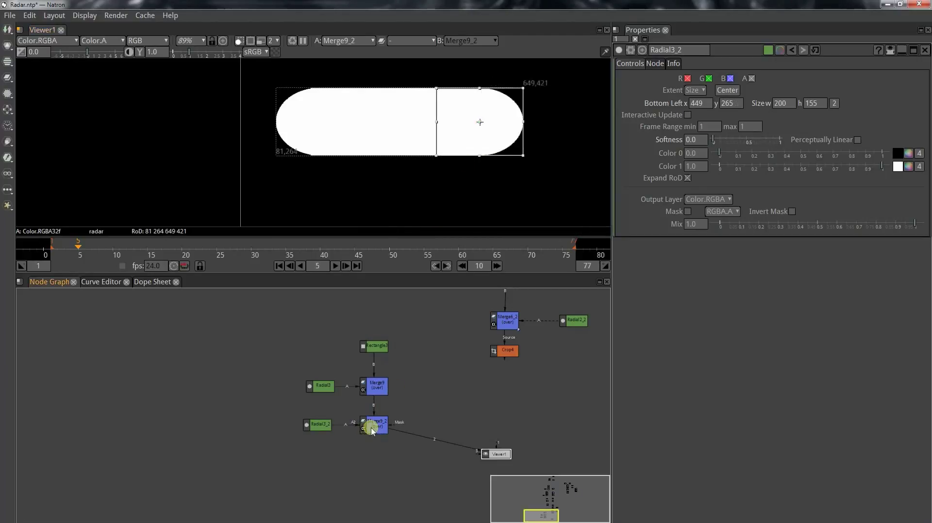
pyautogui.scroll(-5, 474, 114)
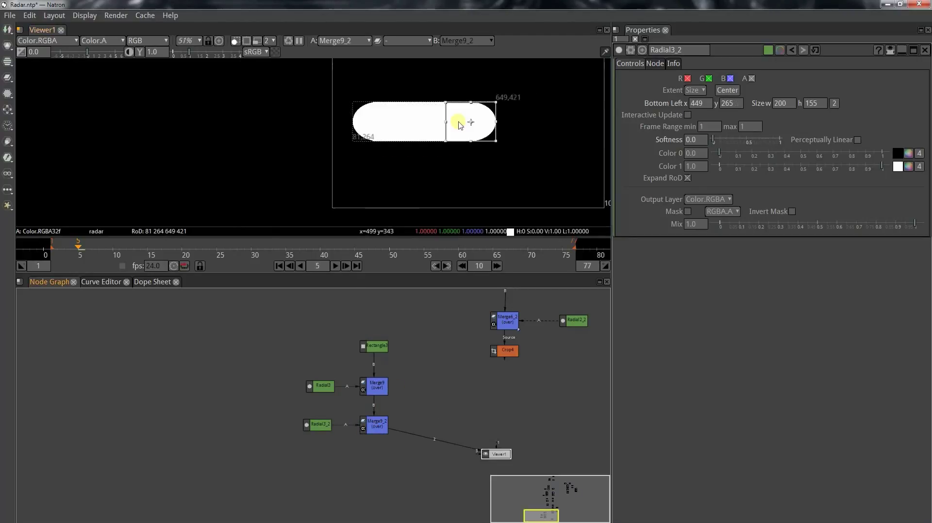
# Step: Add an Erode node fed by Merge9_2 and display its result
pyautogui.moveTo(379, 362); pyautogui.dragTo(365, 308)
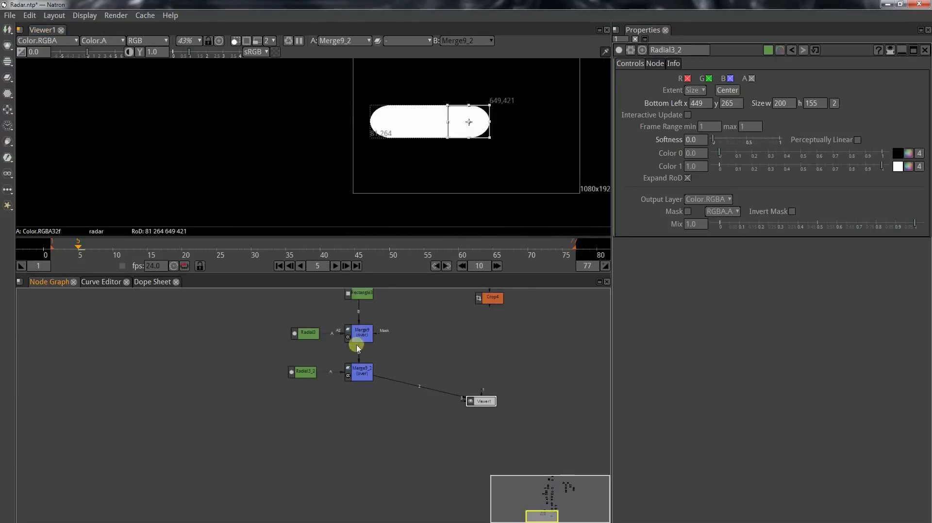
pyautogui.press('Tab')
pyautogui.write('er')
pyautogui.click(371, 422)
pyautogui.moveTo(395, 431); pyautogui.dragTo(354, 373)
pyautogui.moveTo(323, 402); pyautogui.dragTo(327, 409)
pyautogui.press('2')
# Step: Set the Erode2 size to 6 to shrink the button shape
pyautogui.moveTo(803, 90); pyautogui.dragTo(815, 91)
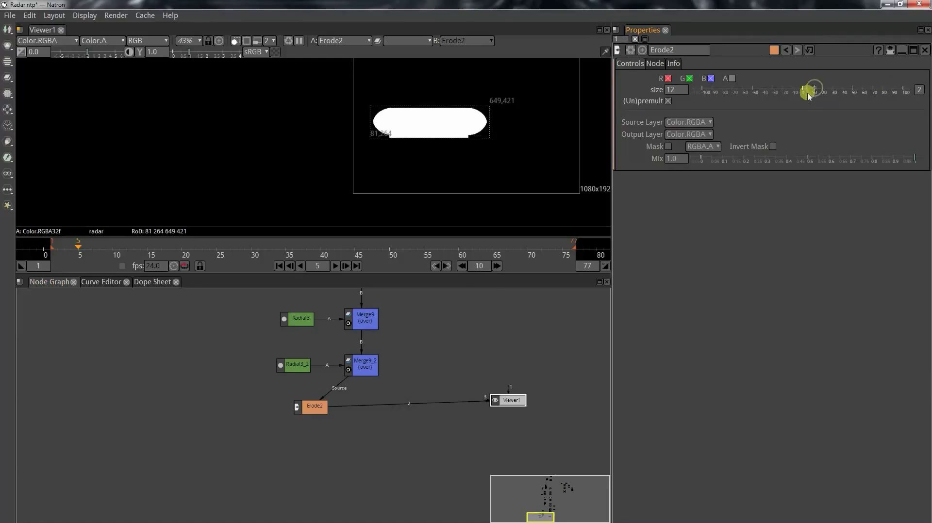
pyautogui.scroll(3, 367, 386)
pyautogui.scroll(5, 422, 126)
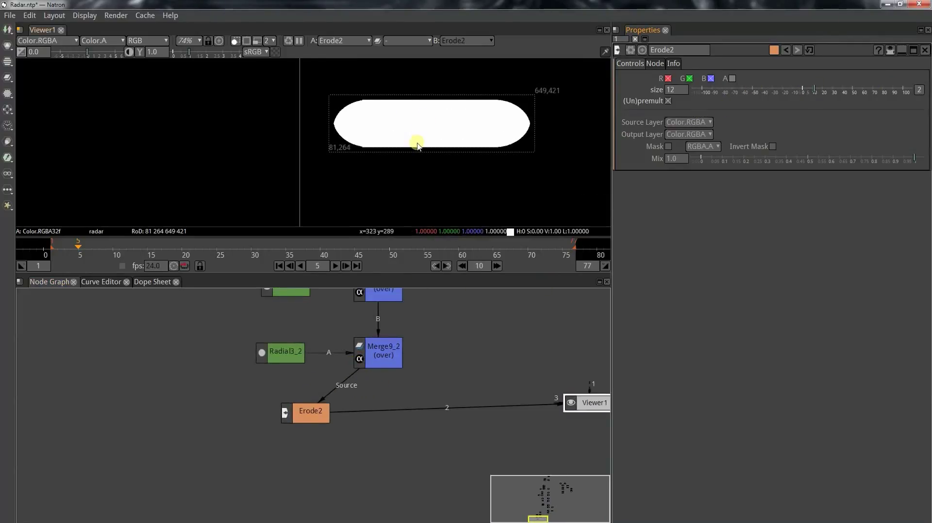
pyautogui.click(677, 91)
pyautogui.write('5')
pyautogui.press('Return')
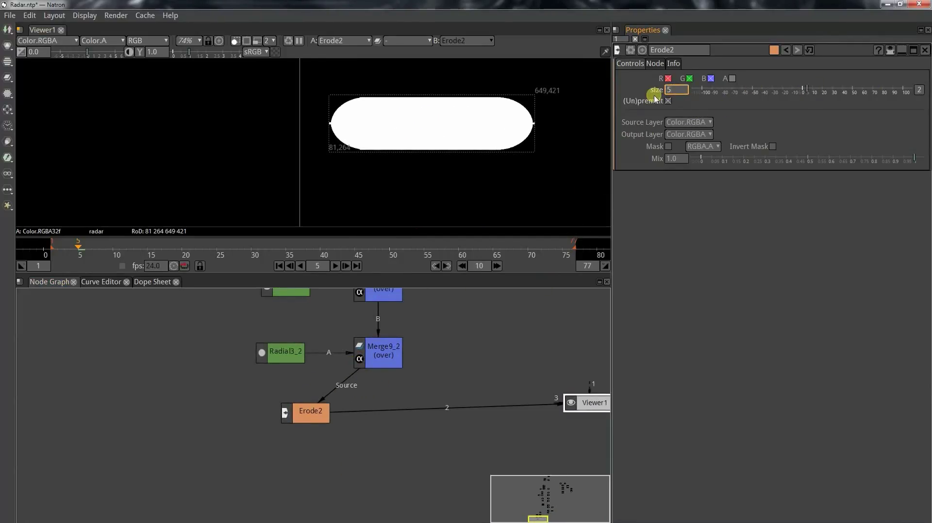
pyautogui.press('Return')
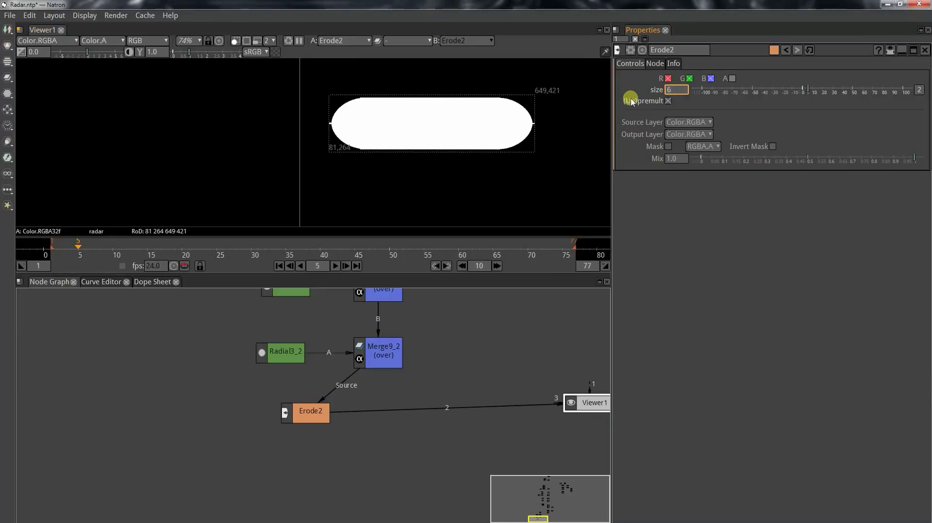
# Step: Insert a Crop node between Merge9_2 and Erode2
pyautogui.moveTo(298, 409); pyautogui.dragTo(302, 440)
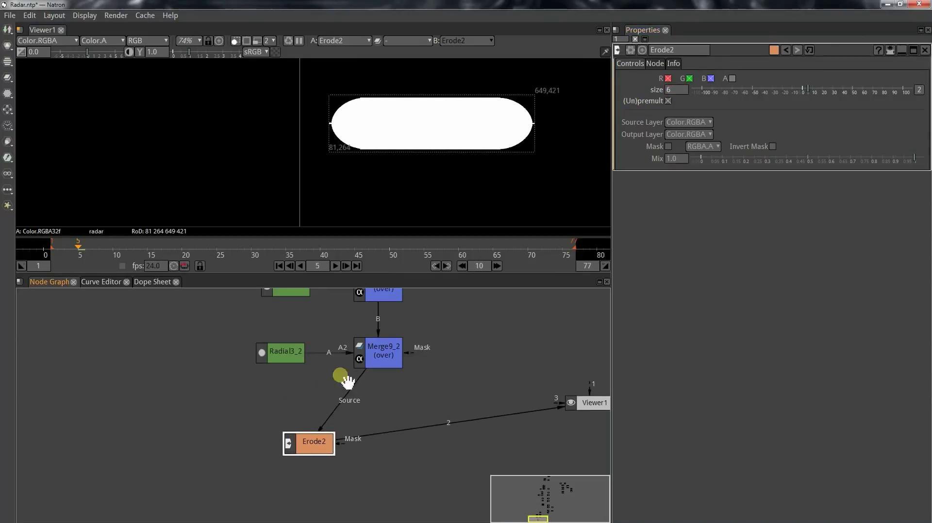
pyautogui.click(389, 356)
pyautogui.press('Tab')
pyautogui.write('crop')
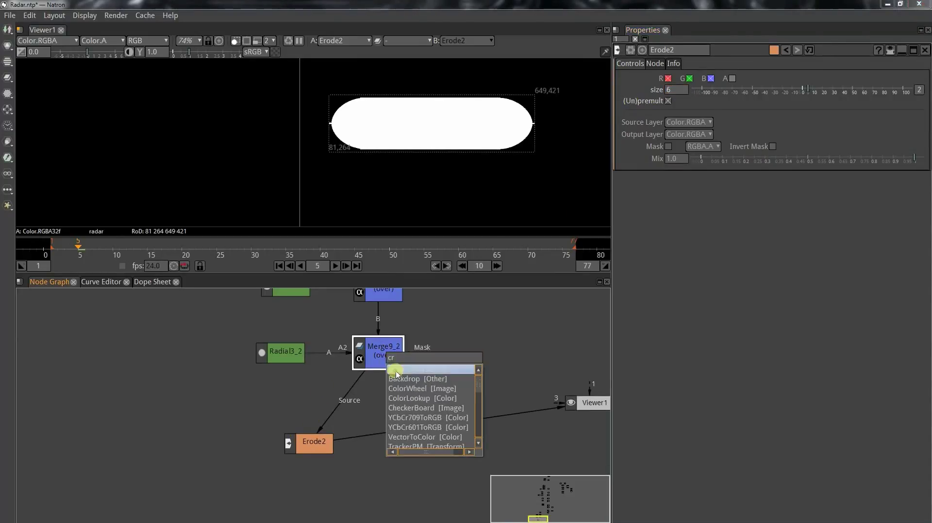
pyautogui.press('Return')
pyautogui.moveTo(389, 390); pyautogui.dragTo(389, 395)
# Step: Add a Merge node with Erode2 as input A and Crop5 as input B, and display it
pyautogui.scroll(-1, 447, 389)
pyautogui.moveTo(579, 402); pyautogui.dragTo(390, 521)
pyautogui.moveTo(377, 462); pyautogui.dragTo(373, 385)
pyautogui.click(399, 402)
pyautogui.press('m')
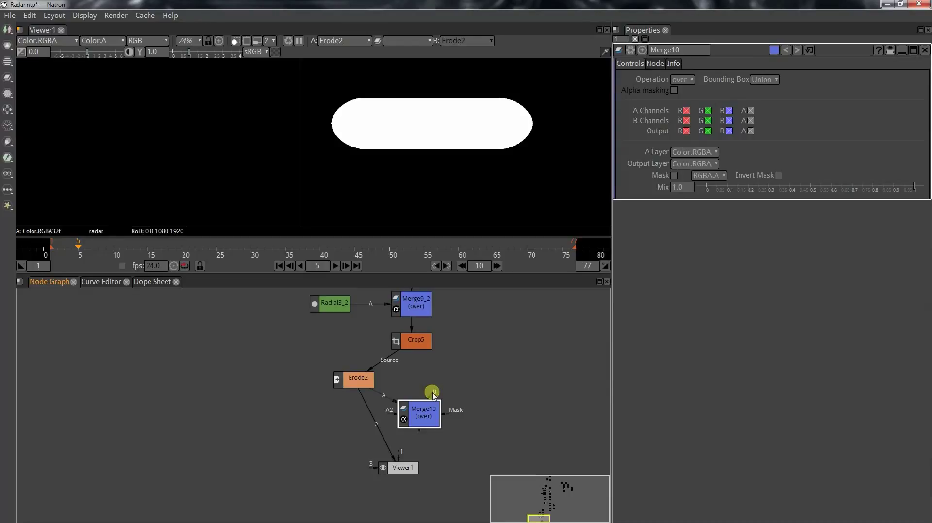
pyautogui.moveTo(434, 394); pyautogui.dragTo(416, 344)
pyautogui.press('2')
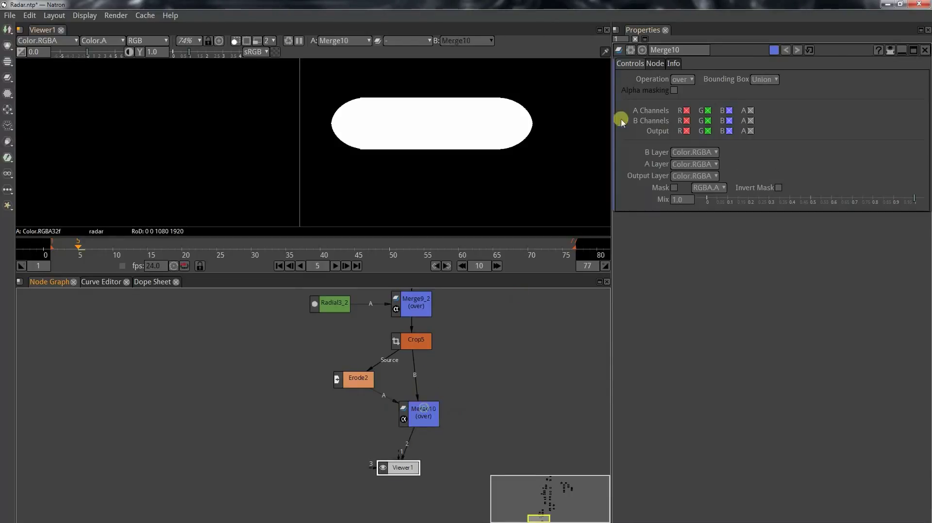
# Step: Set the Merge10 operation to from to leave only the button outline, and align Erode2 beside it
pyautogui.click(683, 79)
pyautogui.click(699, 224)
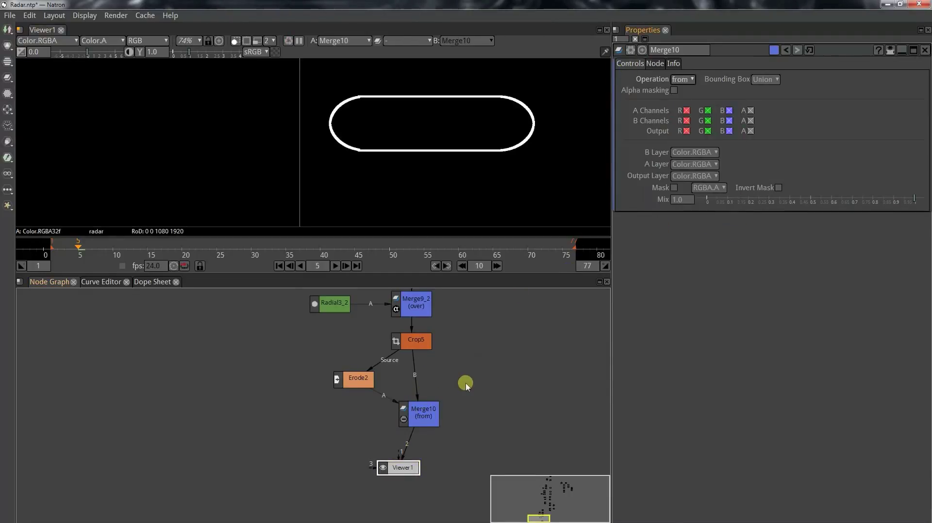
pyautogui.scroll(-2, 417, 379)
pyautogui.moveTo(421, 406); pyautogui.dragTo(371, 384)
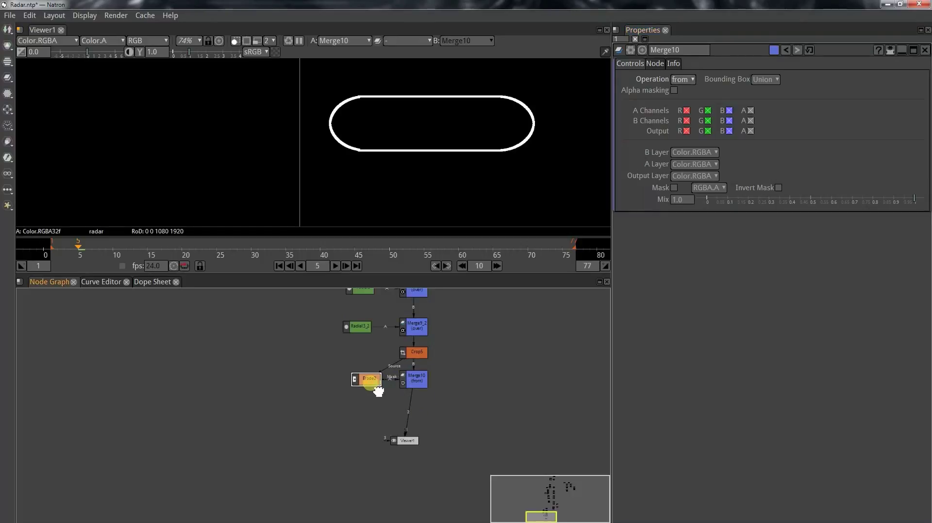
# Step: Add a Text node beside the button nodes and set its text to "Connect to WP"
pyautogui.scroll(-2, 371, 384)
pyautogui.press('Tab')
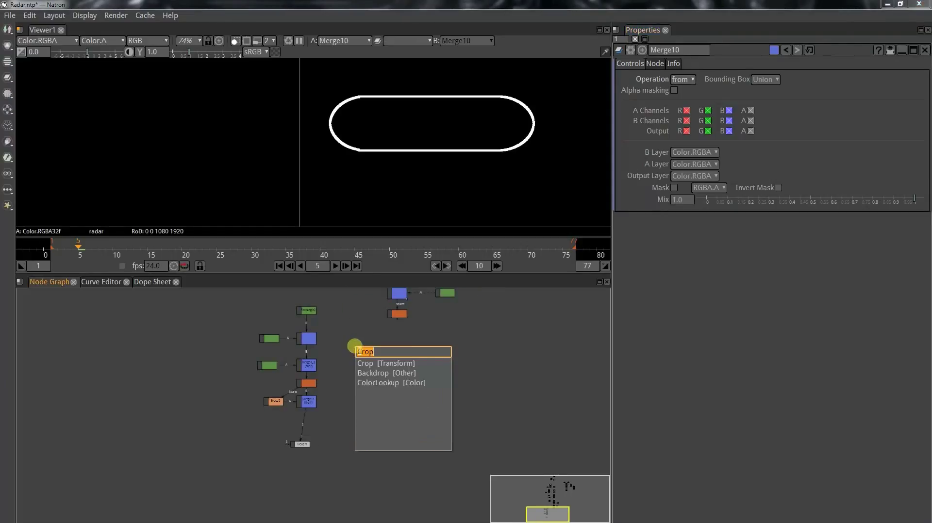
pyautogui.write('ter')
pyautogui.press('BackSpace')
pyautogui.write('x')
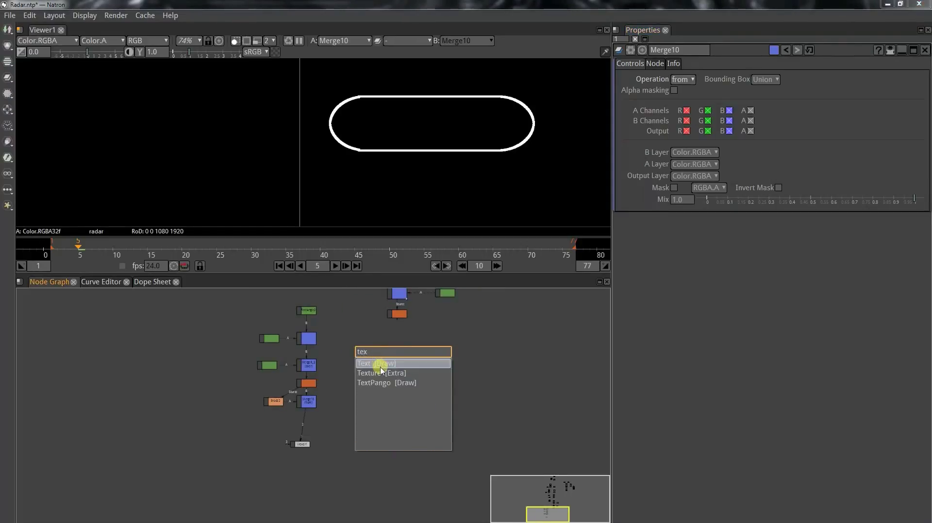
pyautogui.click(380, 366)
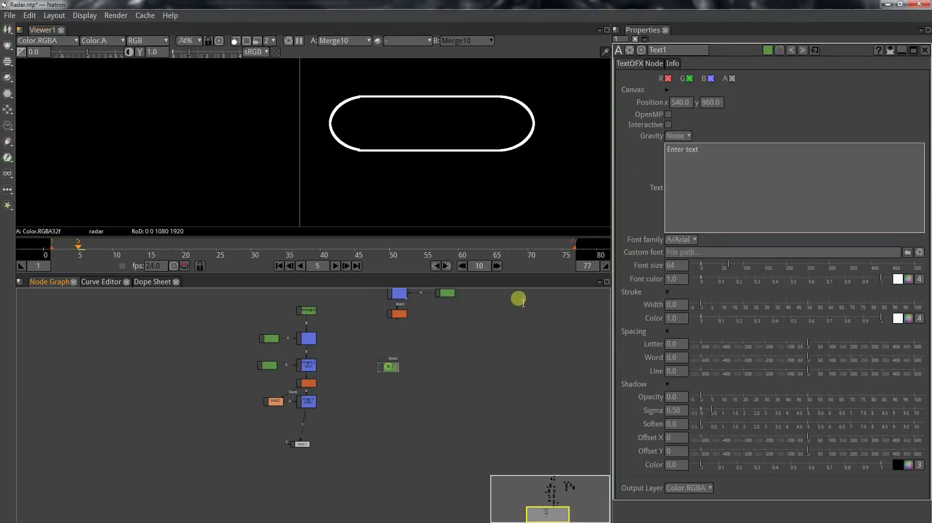
pyautogui.click(725, 150)
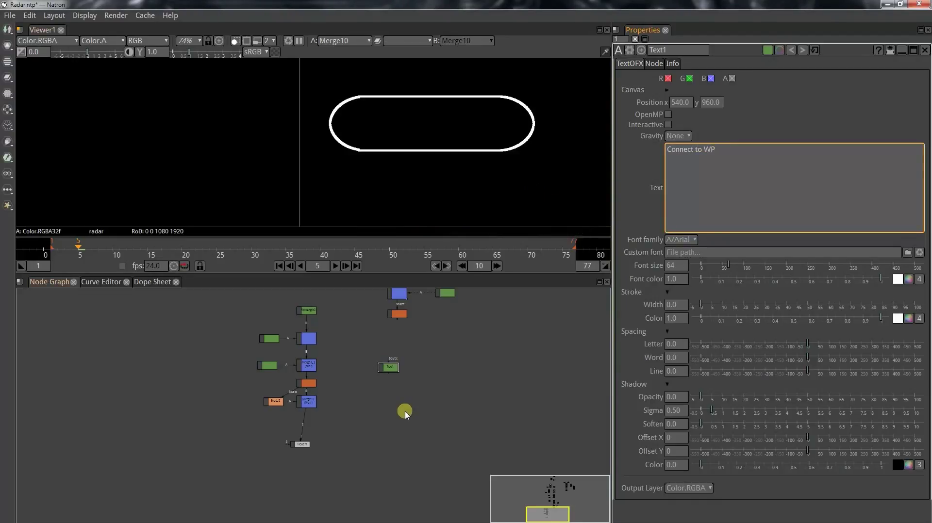
# Step: Add a Merge node combining Text1 with the Merge10 button outline and display it
pyautogui.click(389, 367)
pyautogui.press('m')
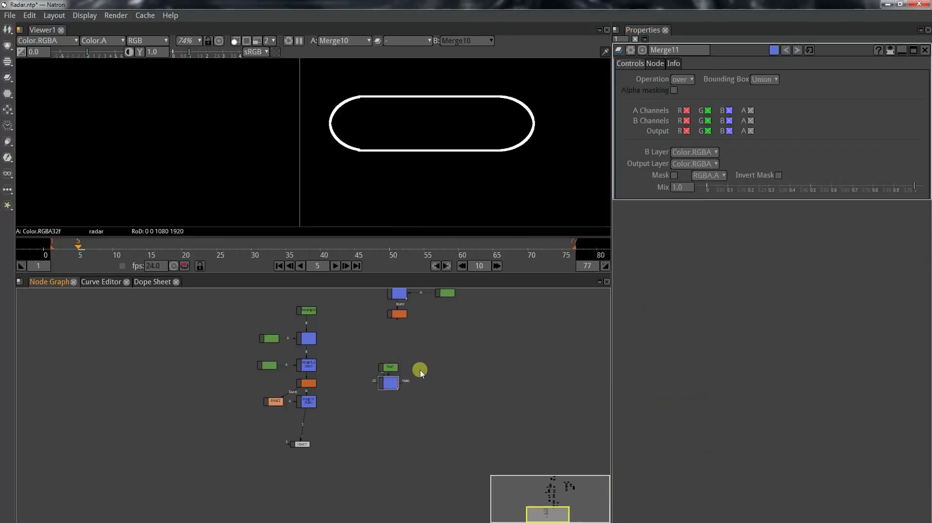
pyautogui.moveTo(404, 384); pyautogui.dragTo(296, 401)
pyautogui.scroll(2, 386, 408)
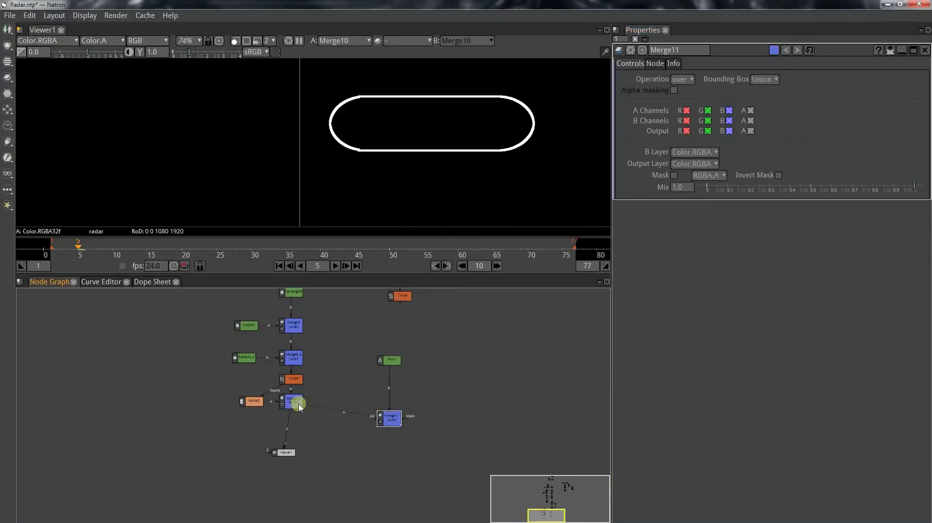
pyautogui.moveTo(384, 422); pyautogui.dragTo(390, 403)
pyautogui.press('1')
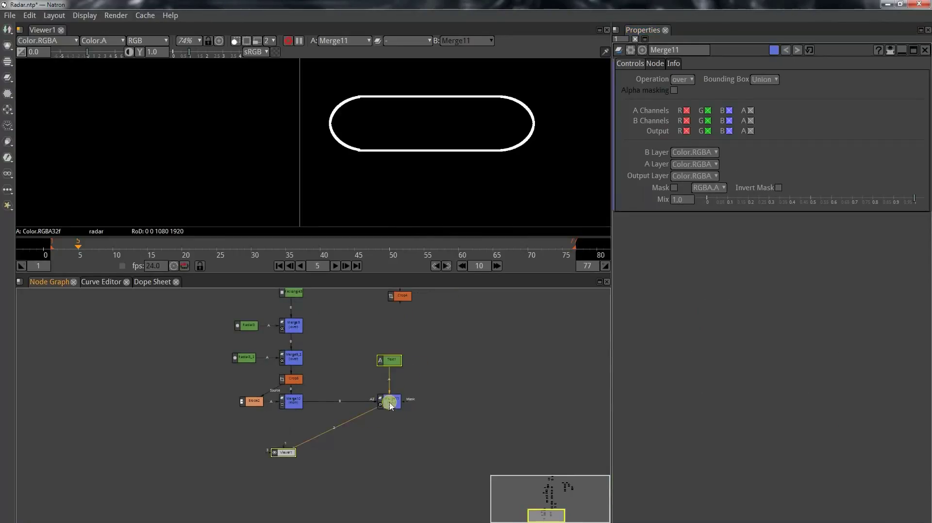
# Step: Move the Text1 label into the button outline at about 130, 317
pyautogui.click(389, 360)
pyautogui.press('f')
pyautogui.scroll(-3, 330, 188)
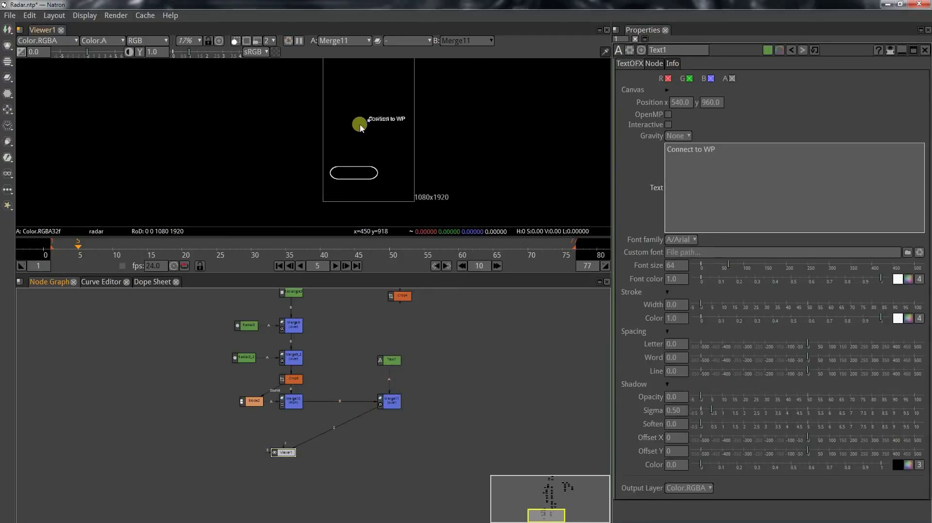
pyautogui.moveTo(368, 121); pyautogui.dragTo(339, 176)
pyautogui.scroll(2, 339, 176)
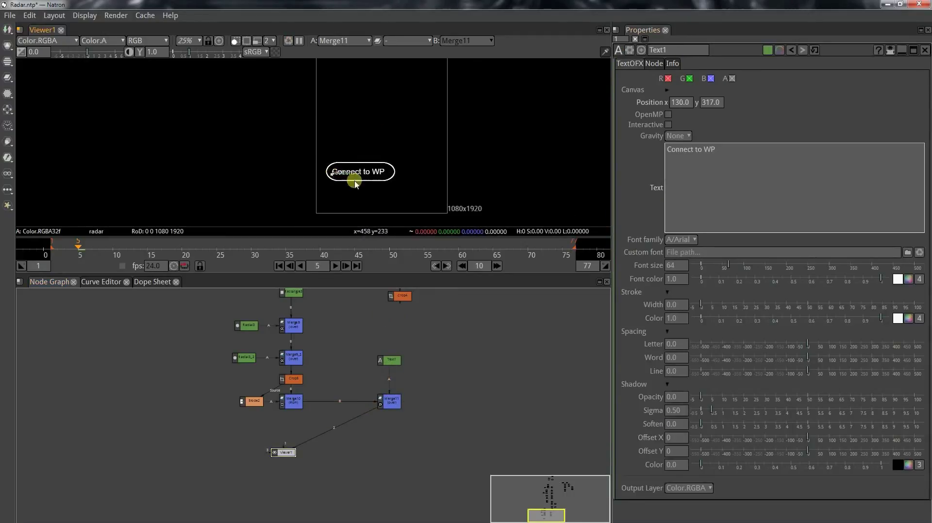
# Step: Set Text1's font size to 46 and letter spacing to 10
pyautogui.click(731, 268)
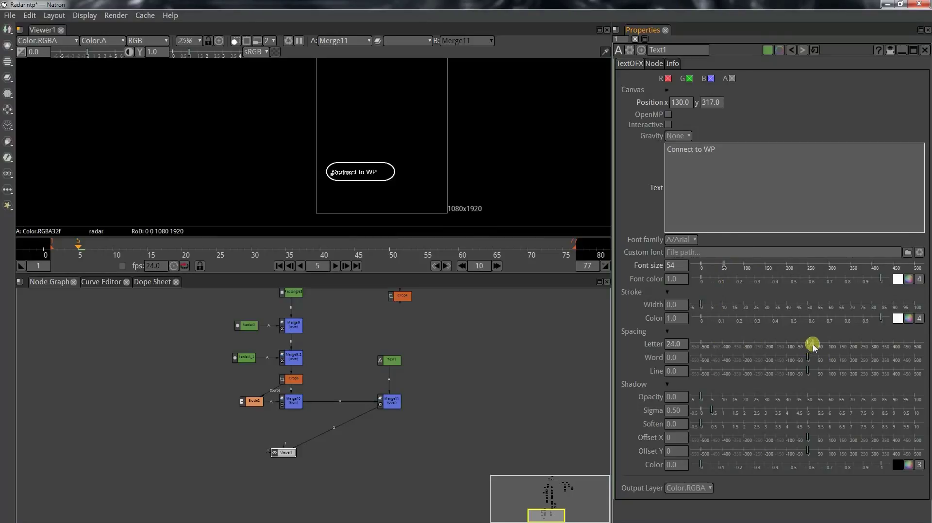
pyautogui.moveTo(814, 346); pyautogui.dragTo(811, 347)
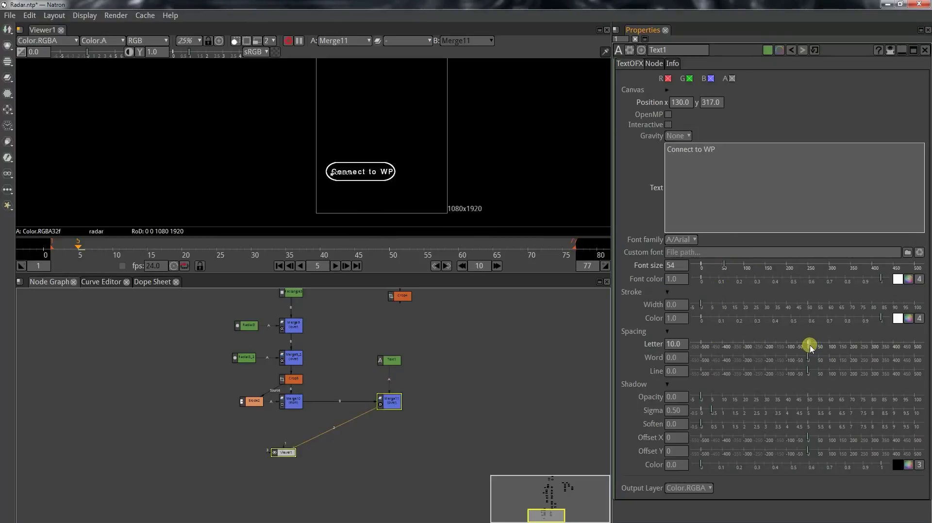
pyautogui.click(721, 266)
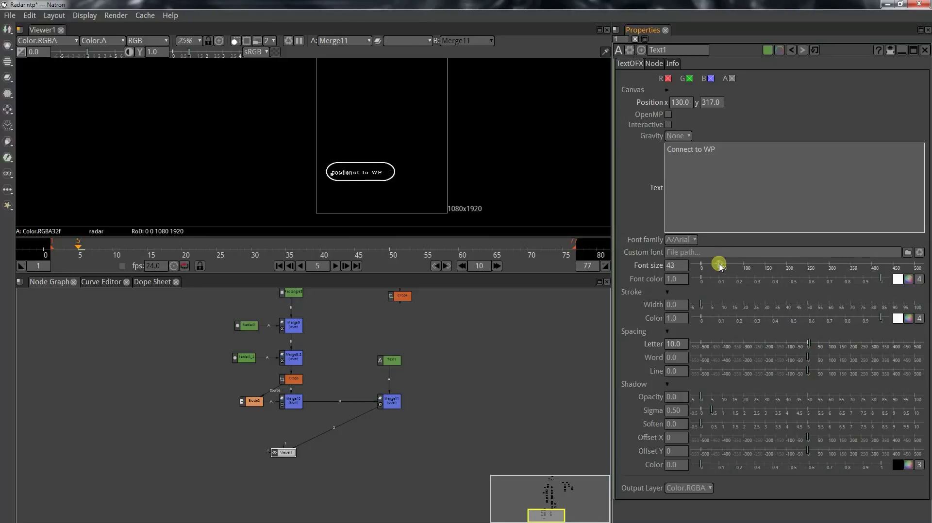
# Step: Centre the label inside the button by moving Text1 to about 148, 327
pyautogui.scroll(5, 316, 158)
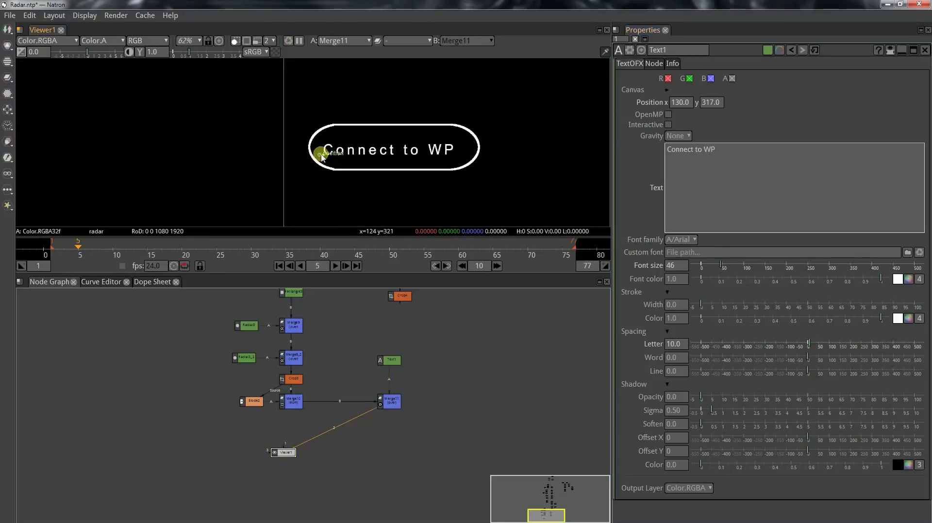
pyautogui.moveTo(324, 155); pyautogui.dragTo(330, 156)
pyautogui.scroll(-7, 329, 154)
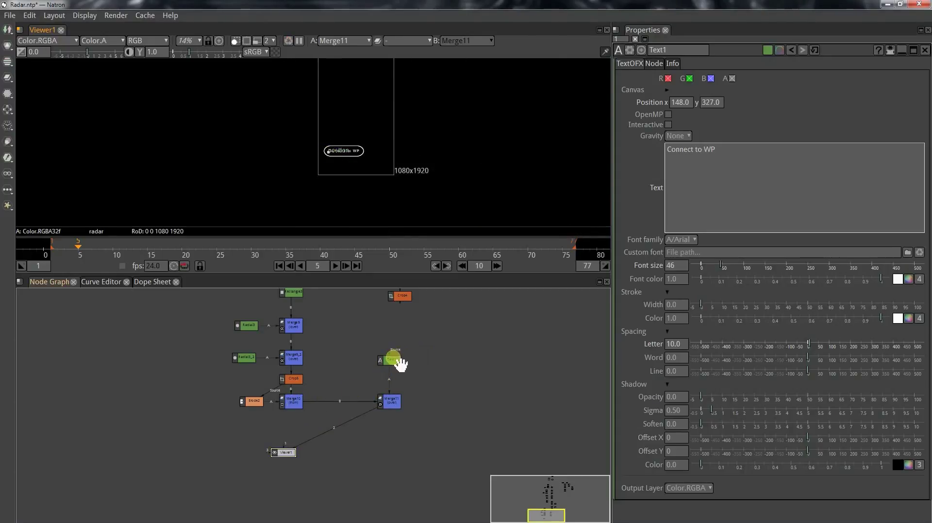
# Step: Insert a Grade node after Text1 with its alpha channel enabled and save the project
pyautogui.moveTo(393, 357); pyautogui.dragTo(393, 350)
pyautogui.press('g')
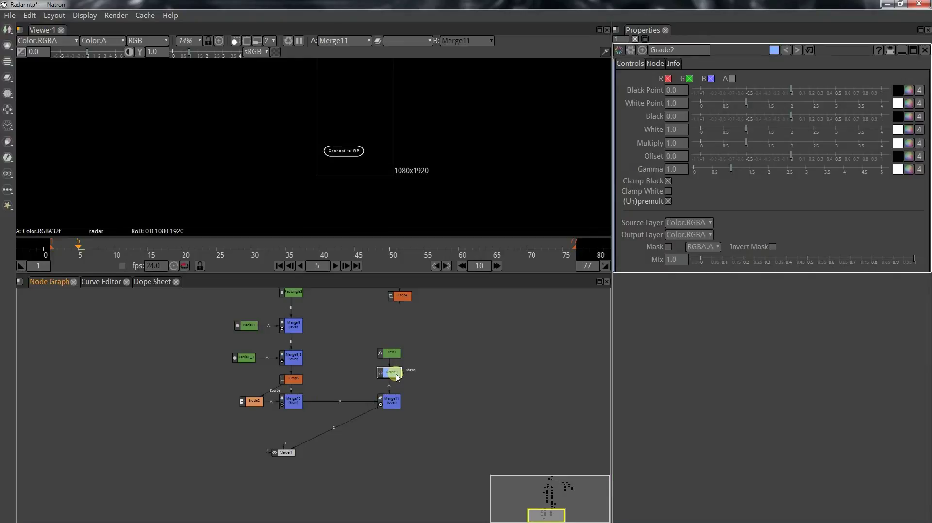
pyautogui.click(732, 79)
pyautogui.hotkey('ctrl', 's')
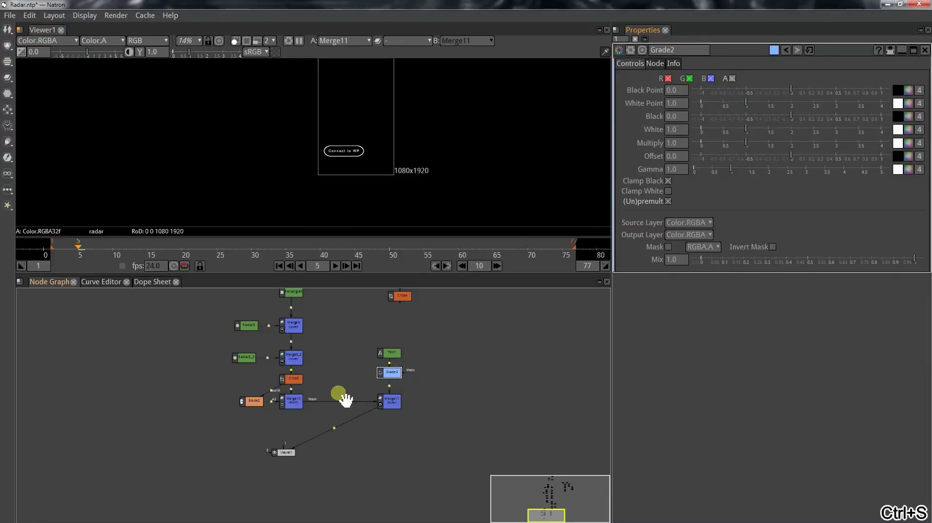
# Step: Add a Transform node after Merge11
pyautogui.click(396, 406)
pyautogui.press('t')
pyautogui.scroll(-3, 251, 460)
# Step: Merge the transformed button over the radar composite, with input B connected to Crop4, and display the result
pyautogui.moveTo(253, 476); pyautogui.dragTo(377, 352)
pyautogui.moveTo(367, 419); pyautogui.dragTo(410, 318)
pyautogui.scroll(2, 312, 387)
pyautogui.press('m')
pyautogui.scroll(2, 406, 396)
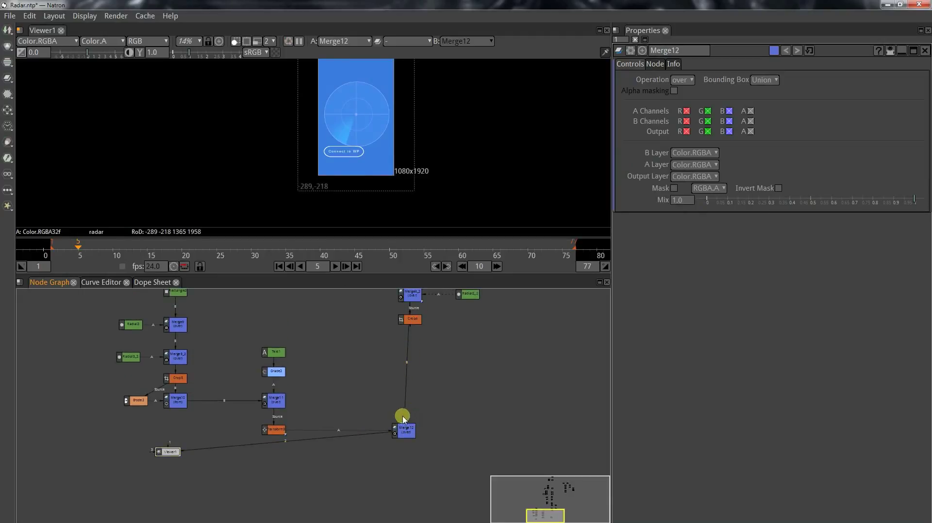
pyautogui.moveTo(403, 416); pyautogui.dragTo(412, 324)
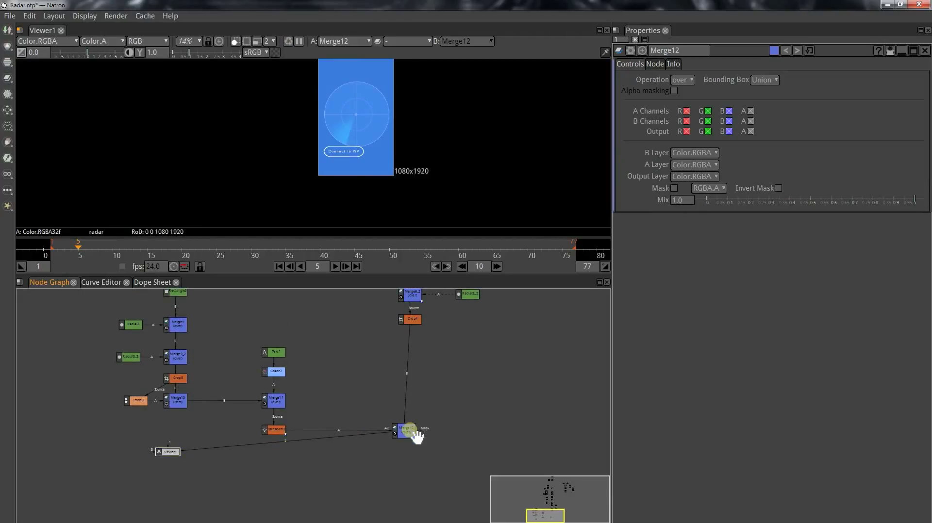
# Step: Set the centre of Transform3 on the button at 380, 342 and translate it to about -109, -186 toward the lower-left corner
pyautogui.moveTo(416, 436); pyautogui.dragTo(415, 434)
pyautogui.click(275, 430)
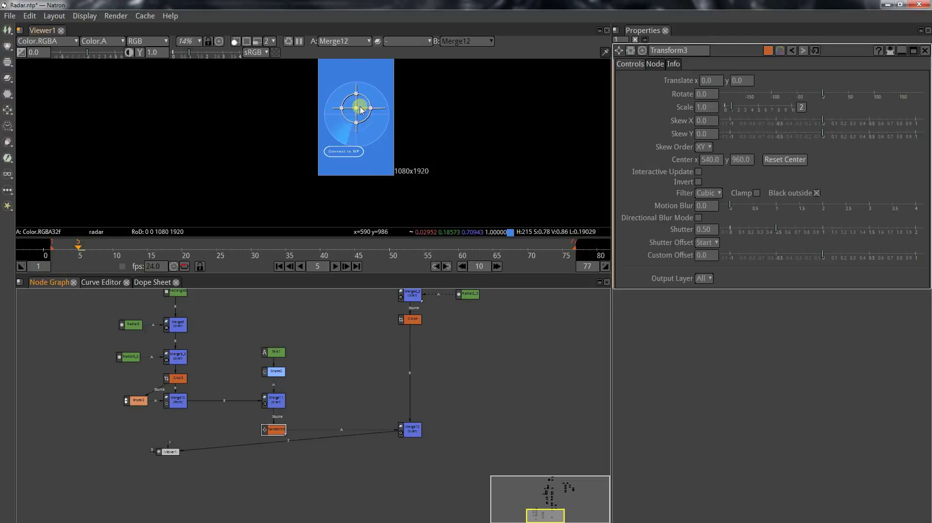
pyautogui.moveTo(360, 108); pyautogui.dragTo(347, 153)
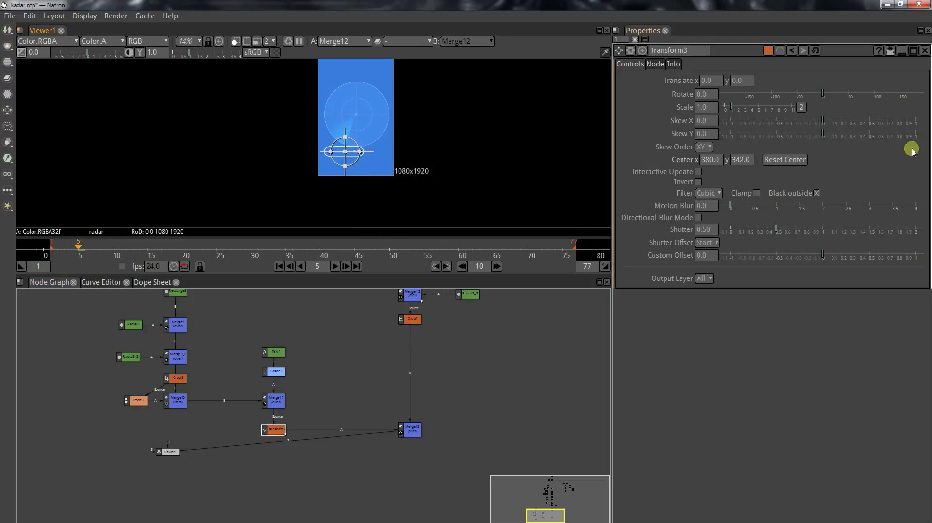
pyautogui.moveTo(733, 107); pyautogui.dragTo(731, 108)
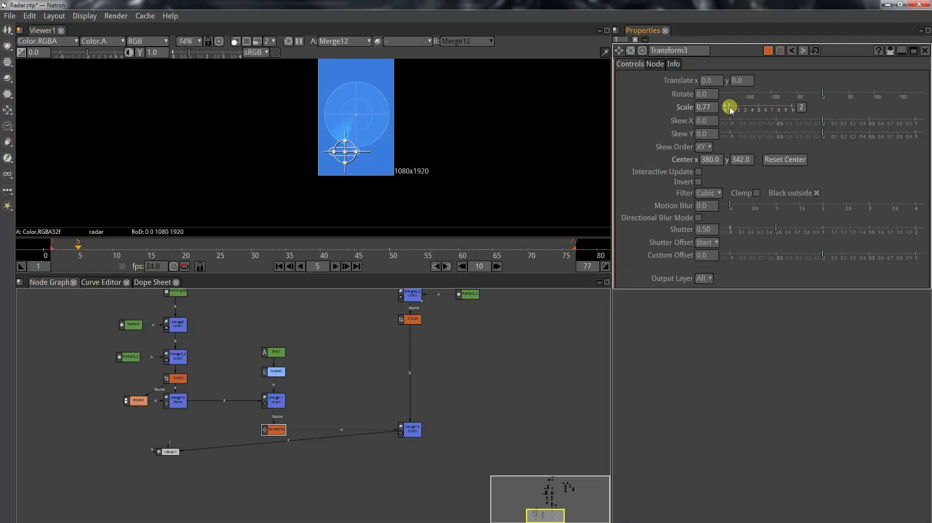
pyautogui.scroll(5, 364, 158)
pyautogui.moveTo(313, 145); pyautogui.dragTo(294, 175)
# Step: Scale the button to 0.6 in Transform3
pyautogui.moveTo(709, 108); pyautogui.dragTo(680, 111)
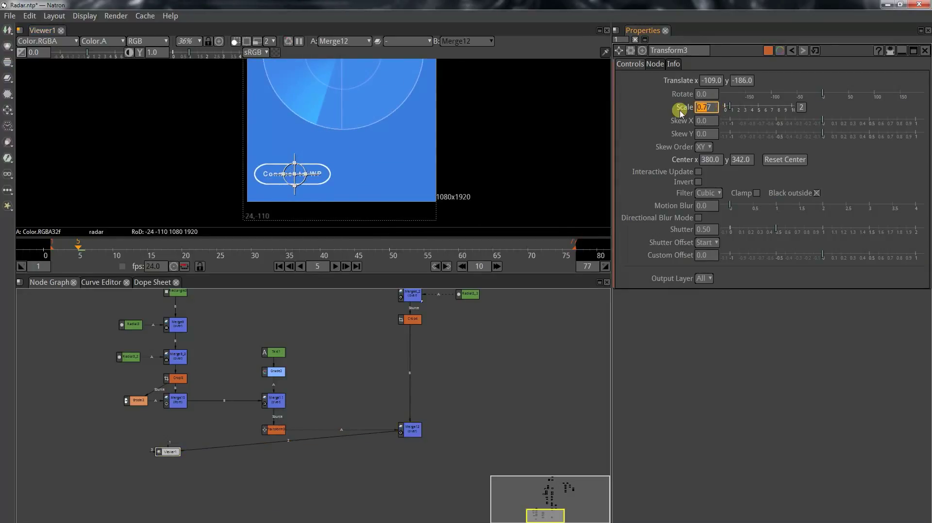
pyautogui.hotkey('ctrl', 'a')
pyautogui.write('.5')
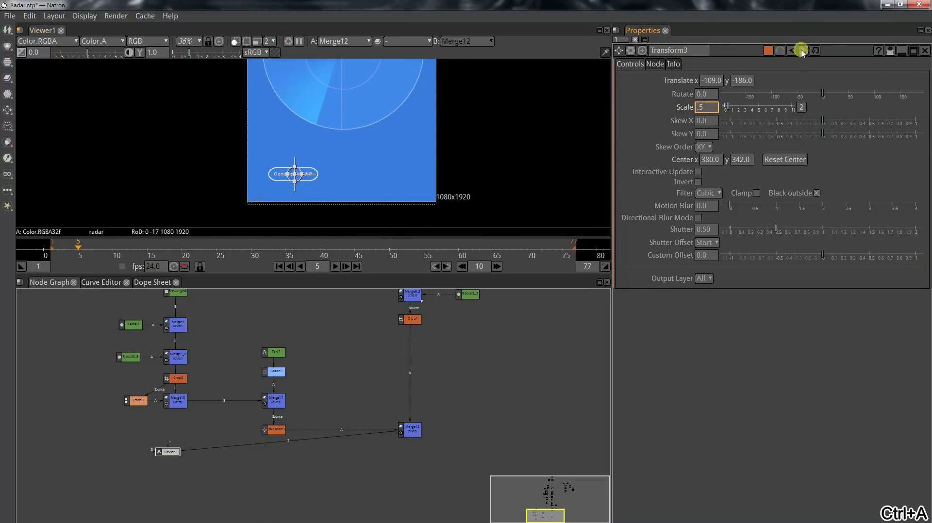
pyautogui.press('BackSpace')
pyautogui.write('.6')
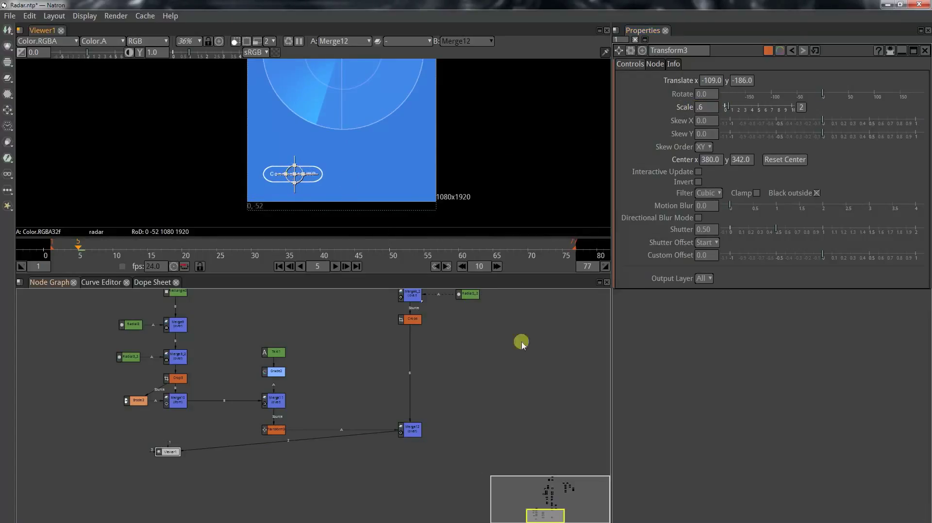
# Step: Fade the button by lowering the mix of Merge12 to about 0.296
pyautogui.doubleClick(409, 430)
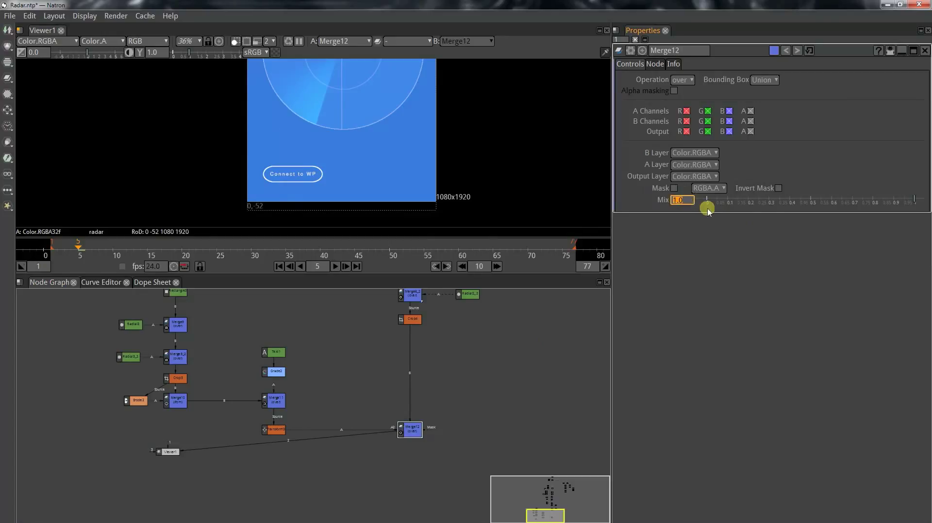
pyautogui.click(768, 201)
pyautogui.scroll(-3, 254, 167)
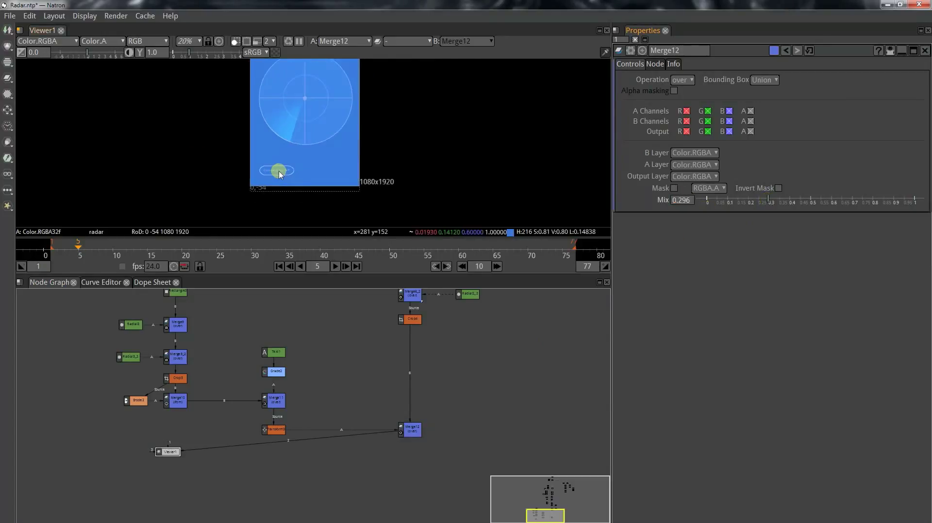
pyautogui.scroll(1, 279, 173)
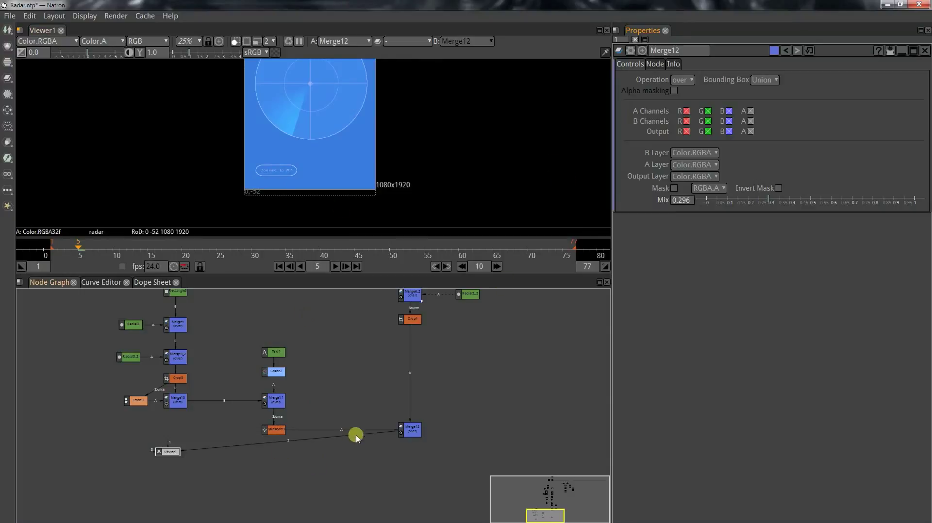
# Step: Tidy the node graph by placing the viewer below Merge12 and the button outline branch closer to Merge11
pyautogui.scroll(-1, 191, 455)
pyautogui.moveTo(190, 455); pyautogui.dragTo(316, 440)
pyautogui.scroll(-5, 320, 440)
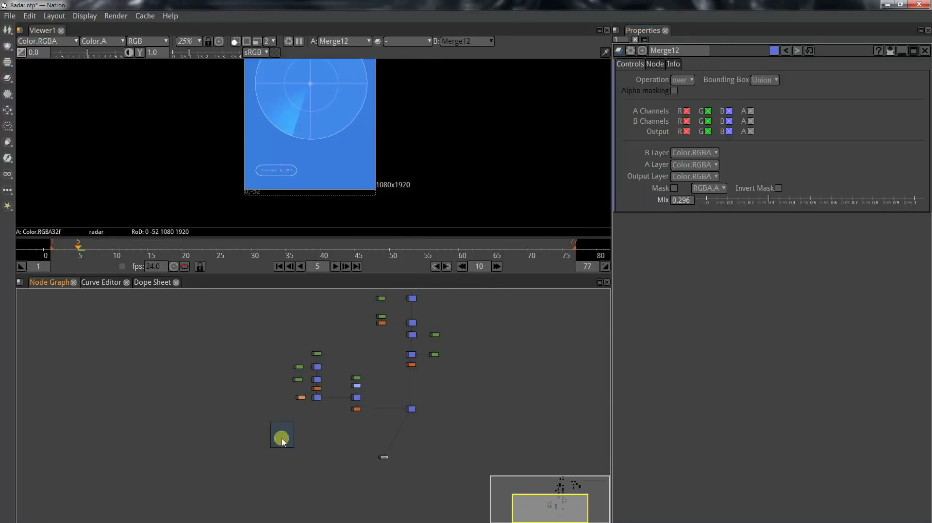
pyautogui.moveTo(313, 400); pyautogui.dragTo(330, 401)
# Step: Duplicate the button branch together with Merge12 and insert the copied merge between Merge12 and the viewer
pyautogui.moveTo(283, 442); pyautogui.dragTo(366, 348)
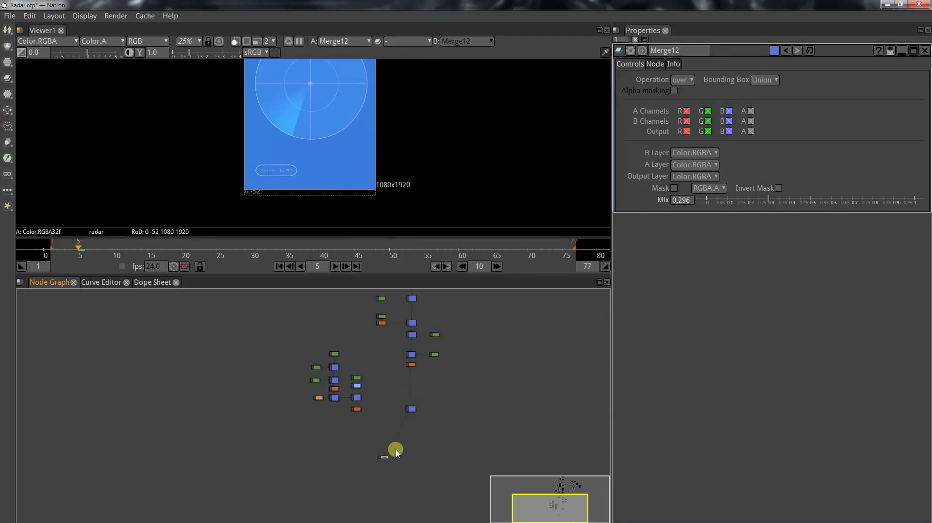
pyautogui.hotkey('ctrl', 'c')
pyautogui.moveTo(396, 446); pyautogui.dragTo(416, 384)
pyautogui.hotkey('ctrl', 'v')
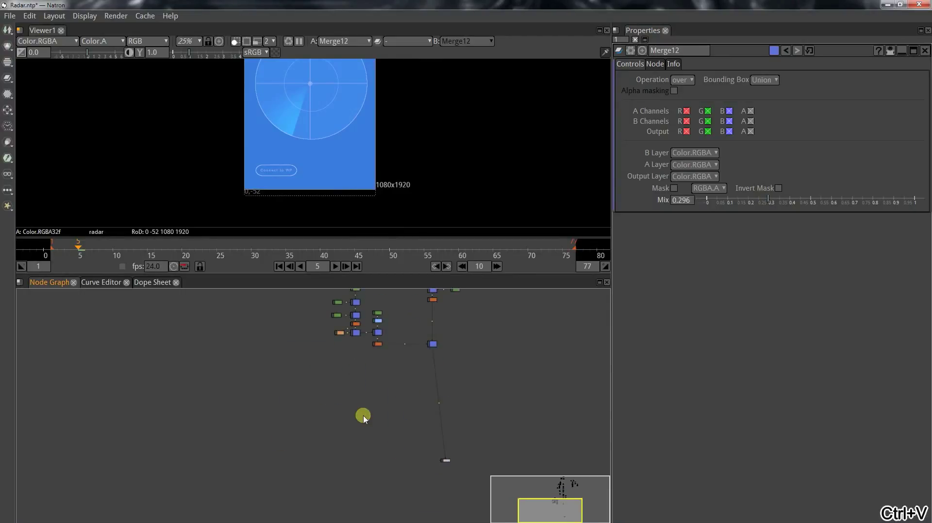
pyautogui.moveTo(383, 413); pyautogui.dragTo(430, 442)
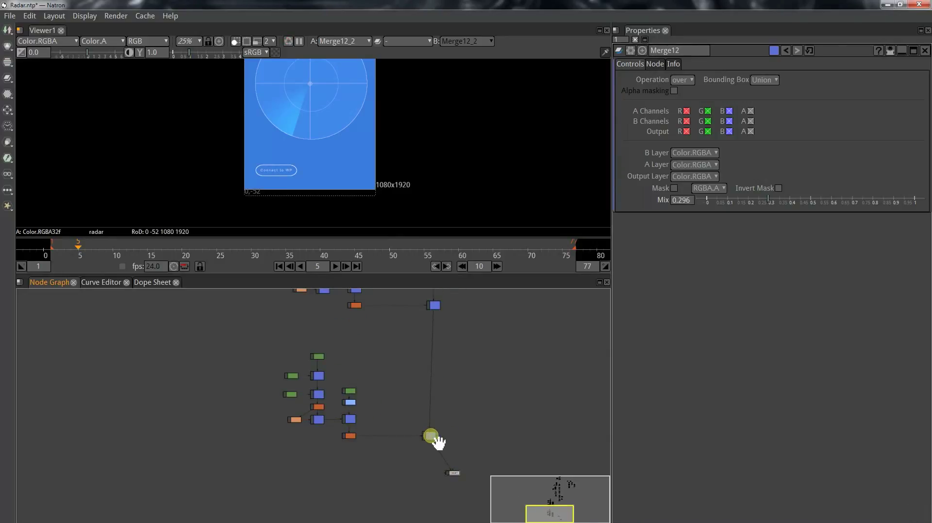
# Step: Move the duplicated button to the radar screen's lower-right corner by translating Transform3_2 to about 455, -190
pyautogui.scroll(4, 360, 411)
pyautogui.click(340, 463)
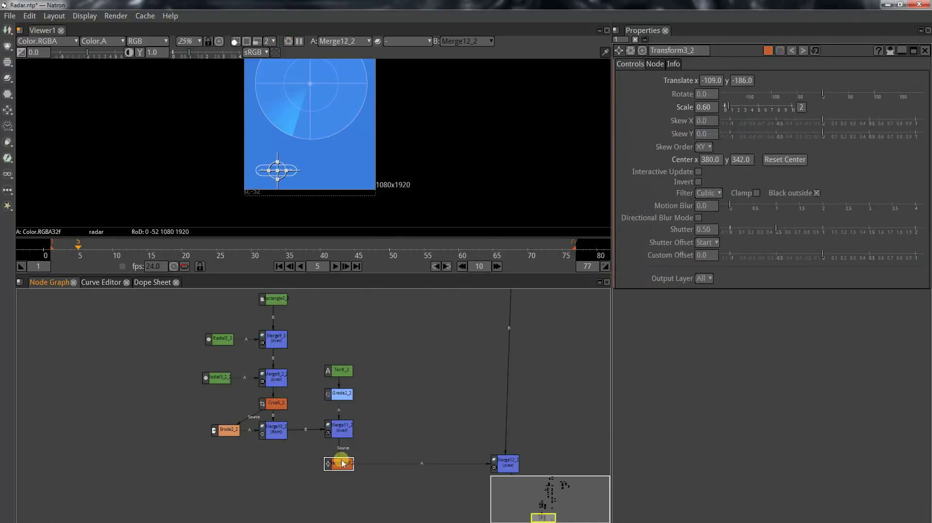
pyautogui.click(279, 171)
pyautogui.moveTo(279, 171); pyautogui.dragTo(347, 173)
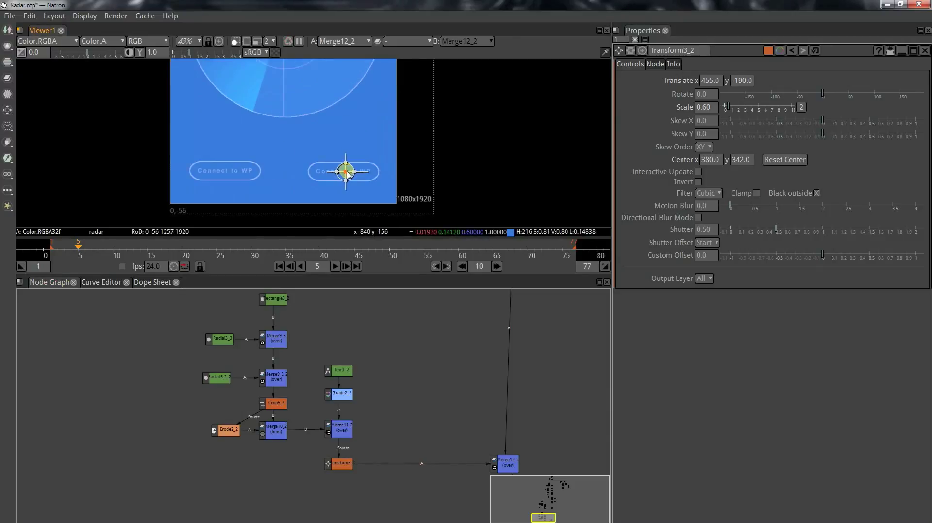
# Step: Change the duplicated button's text in Text1_2 to "Connect to PC" and save the project
pyautogui.scroll(5, 346, 172)
pyautogui.click(341, 372)
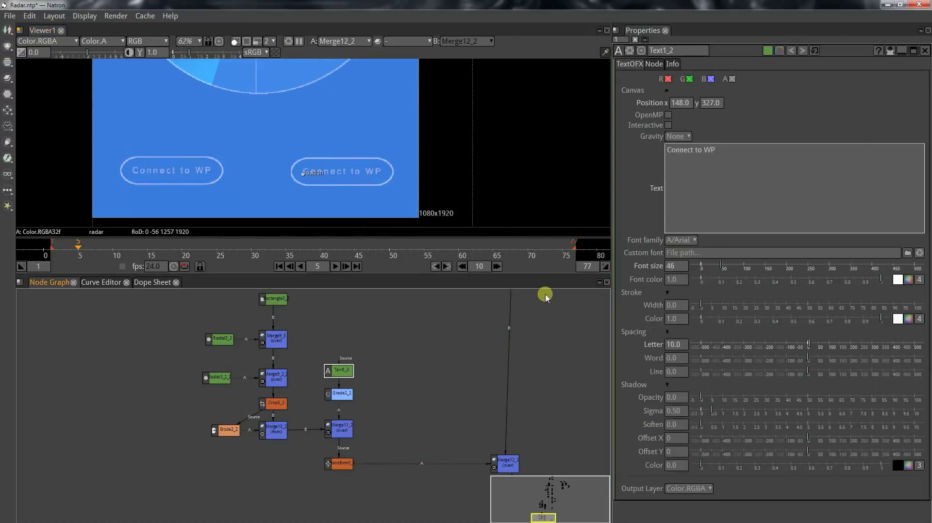
pyautogui.click(717, 168)
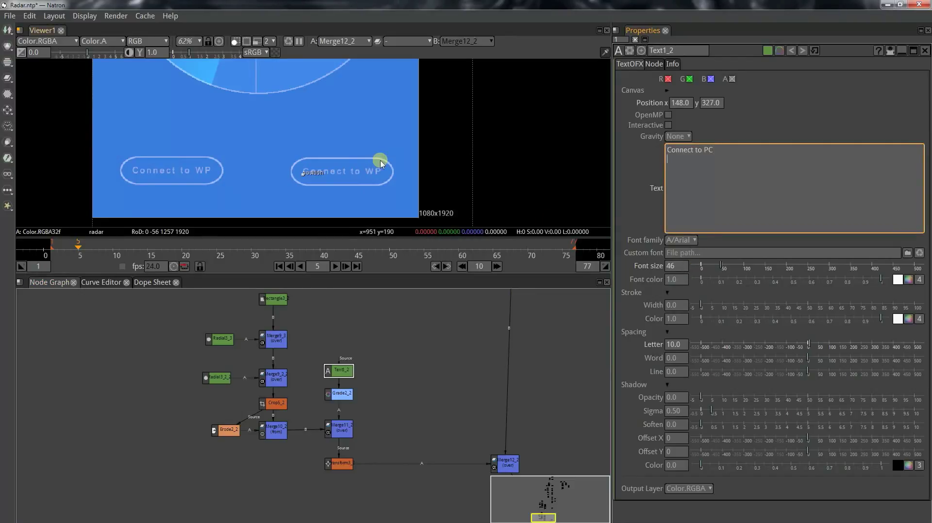
pyautogui.scroll(-3, 371, 385)
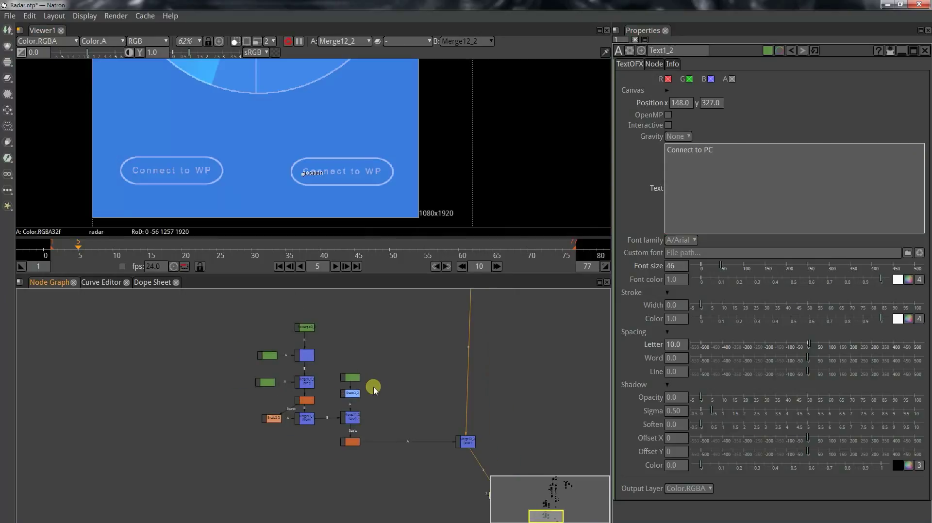
pyautogui.scroll(3, 466, 440)
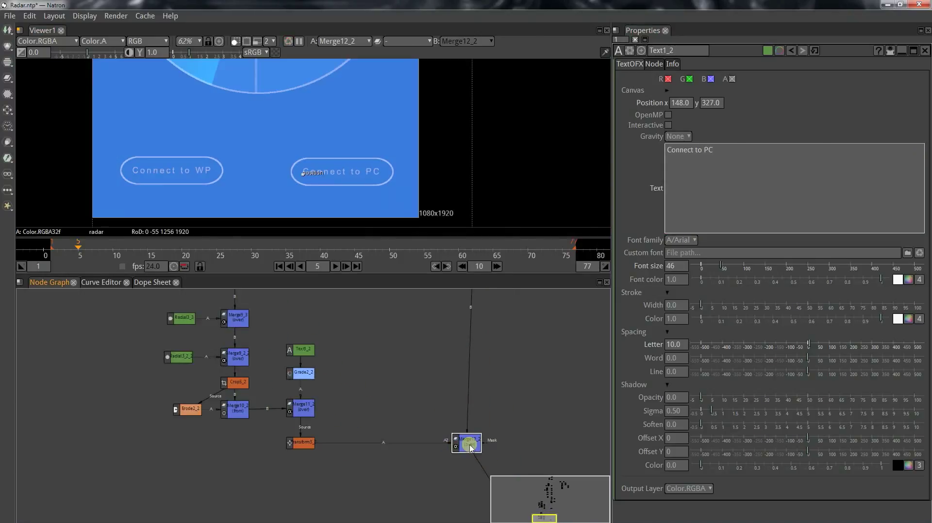
pyautogui.scroll(-2, 396, 182)
pyautogui.scroll(-2, 396, 183)
pyautogui.hotkey('ctrl', 's')
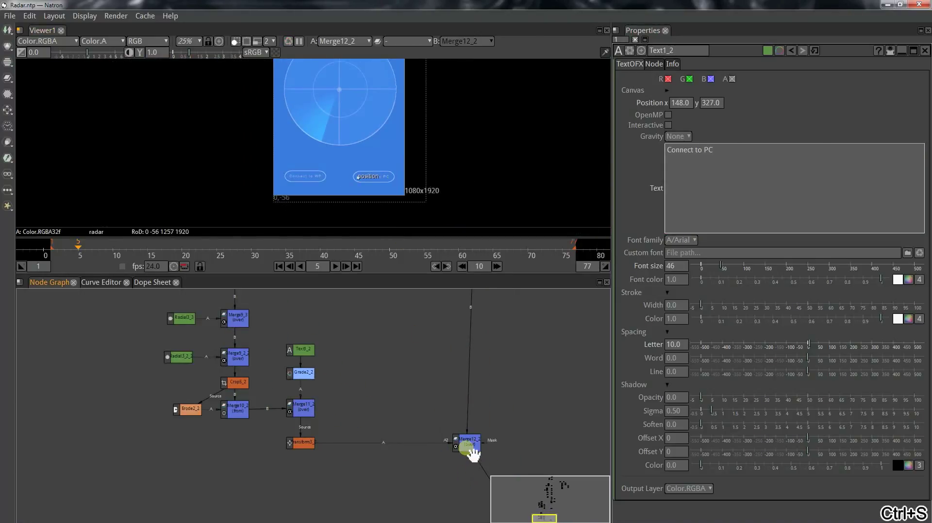
pyautogui.moveTo(474, 448); pyautogui.dragTo(476, 415)
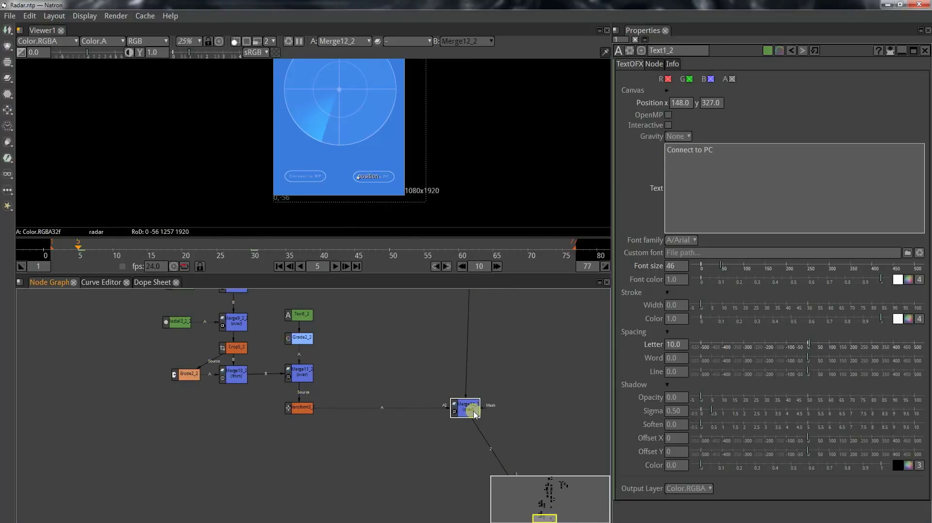
pyautogui.moveTo(473, 413); pyautogui.dragTo(432, 368)
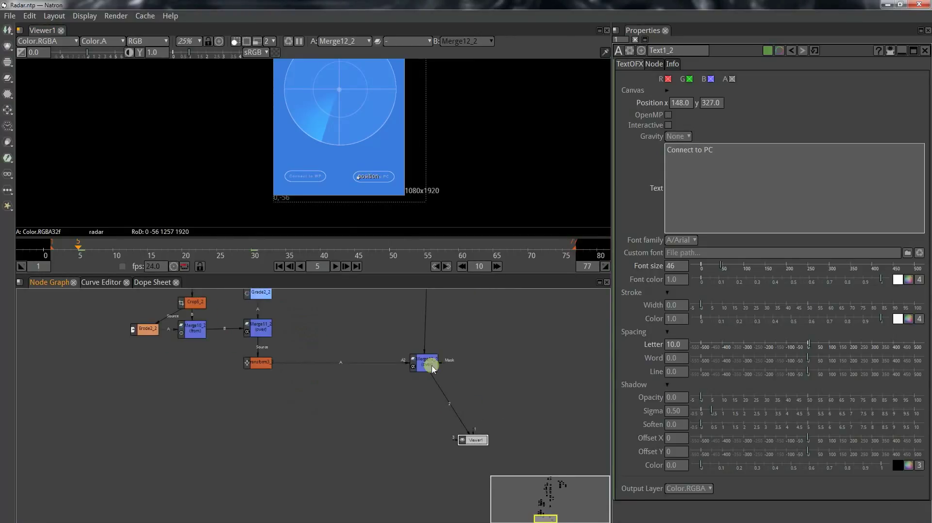
pyautogui.click(432, 367)
pyautogui.press('Tab')
pyautogui.write('t')
pyautogui.click(457, 383)
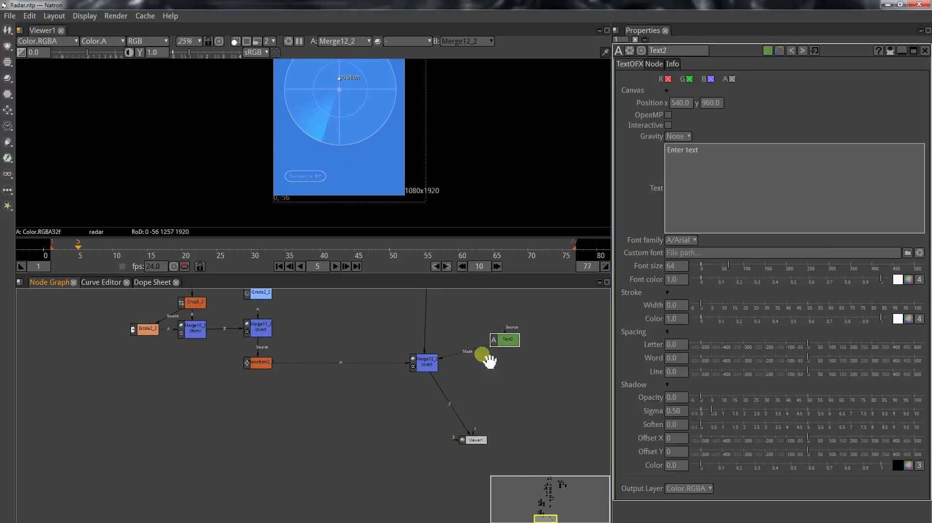
pyautogui.moveTo(498, 343); pyautogui.dragTo(475, 371)
pyautogui.click(475, 365)
pyautogui.click(504, 367)
pyautogui.press('2')
pyautogui.click(711, 175)
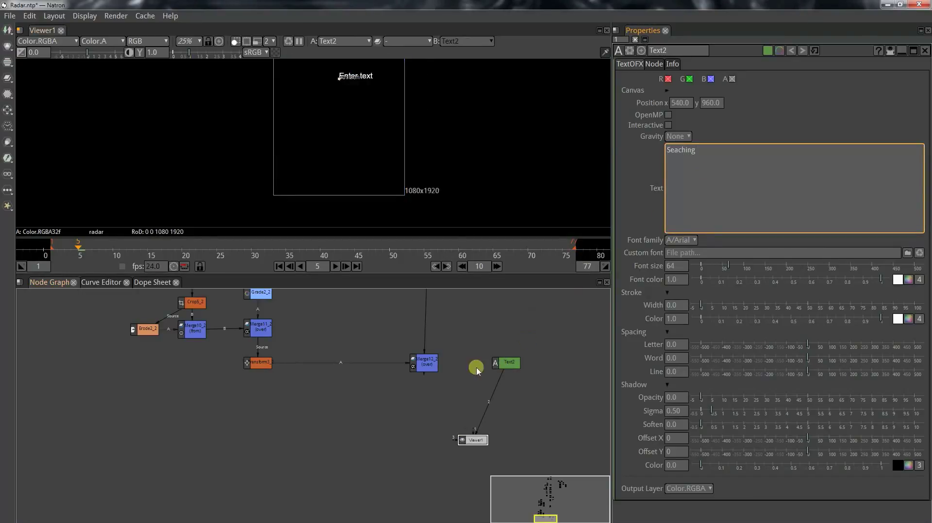
pyautogui.moveTo(476, 371); pyautogui.dragTo(550, 343)
pyautogui.press('Delete')
# Step: Duplicate the Text1_2 node near Merge12_2 and set the copy's text to "Searching the receivers..."
pyautogui.moveTo(232, 312); pyautogui.dragTo(219, 345)
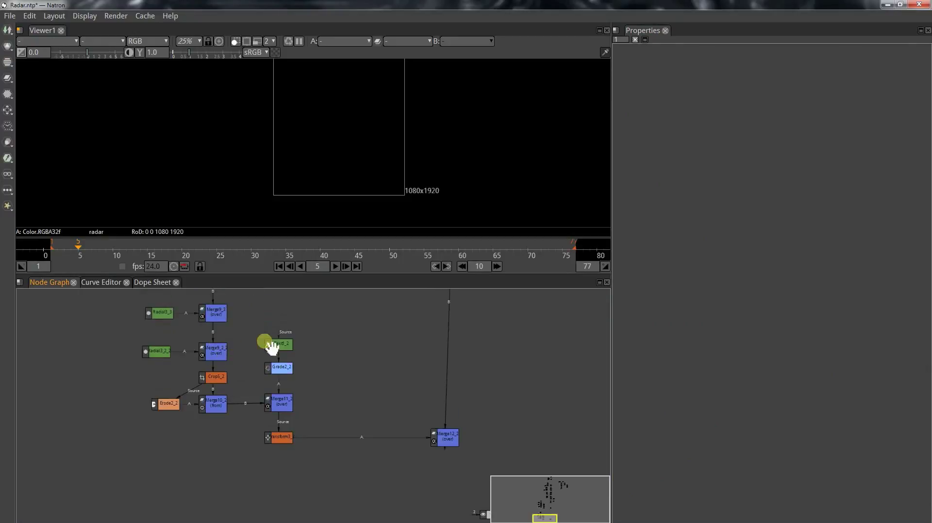
pyautogui.click(272, 347)
pyautogui.hotkey('ctrl', 'c')
pyautogui.scroll(-1, 270, 343)
pyautogui.hotkey('ctrl', 'v')
pyautogui.doubleClick(506, 436)
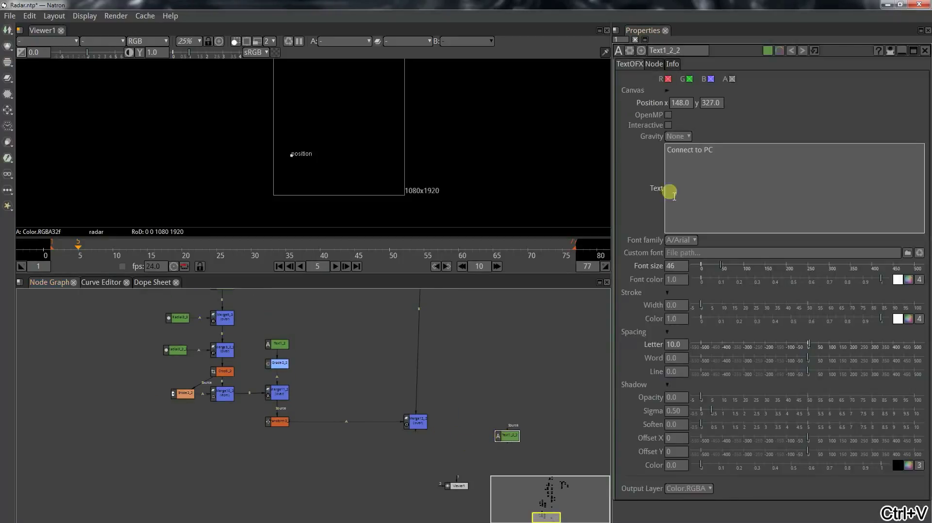
pyautogui.click(732, 160)
pyautogui.tripleClick(731, 161)
pyautogui.write('Searching the receivers...')
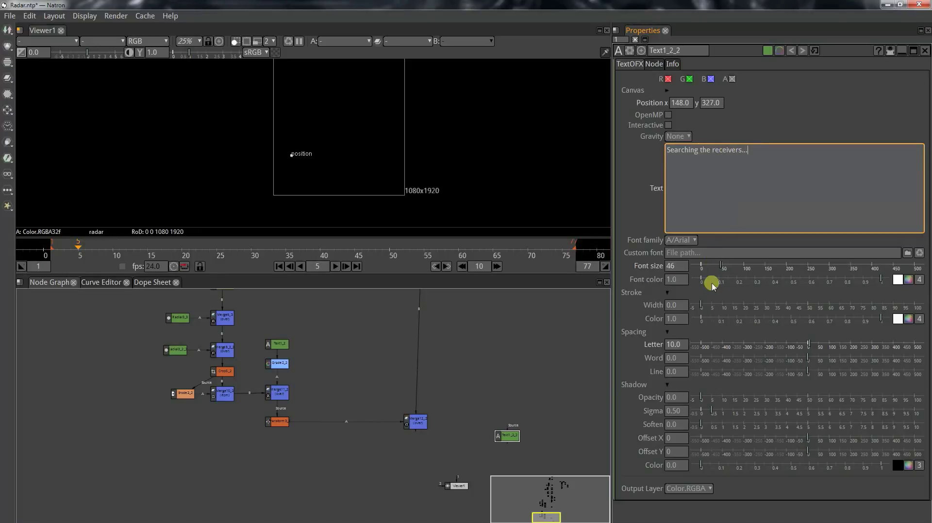
# Step: Display the "Searching the receivers..." text in the viewer and set its letter spacing to 10
pyautogui.moveTo(814, 347); pyautogui.dragTo(817, 349)
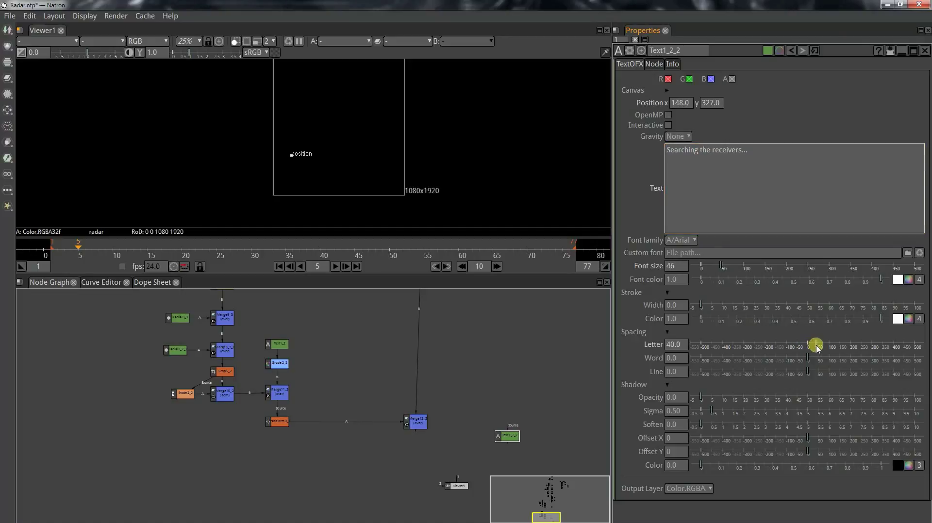
pyautogui.moveTo(505, 435); pyautogui.dragTo(498, 428)
pyautogui.press('1')
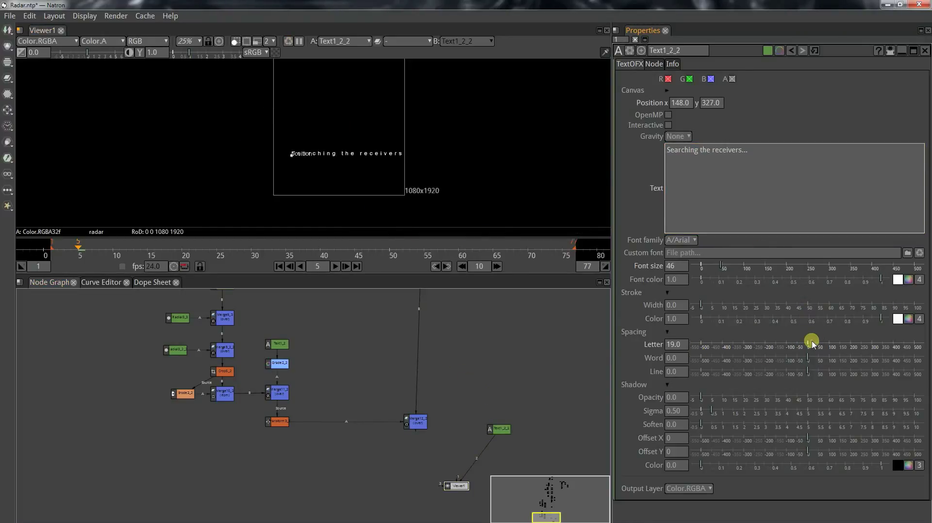
pyautogui.moveTo(813, 344); pyautogui.dragTo(811, 345)
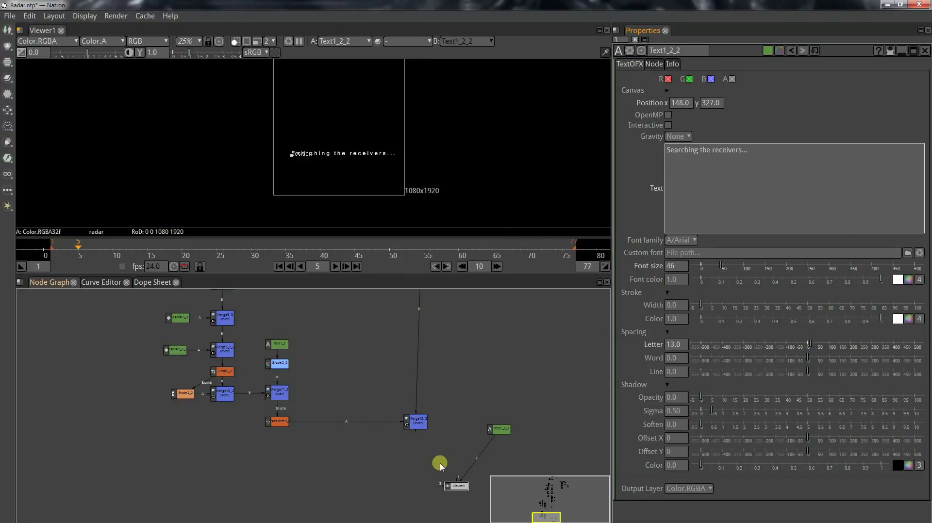
pyautogui.doubleClick(684, 345)
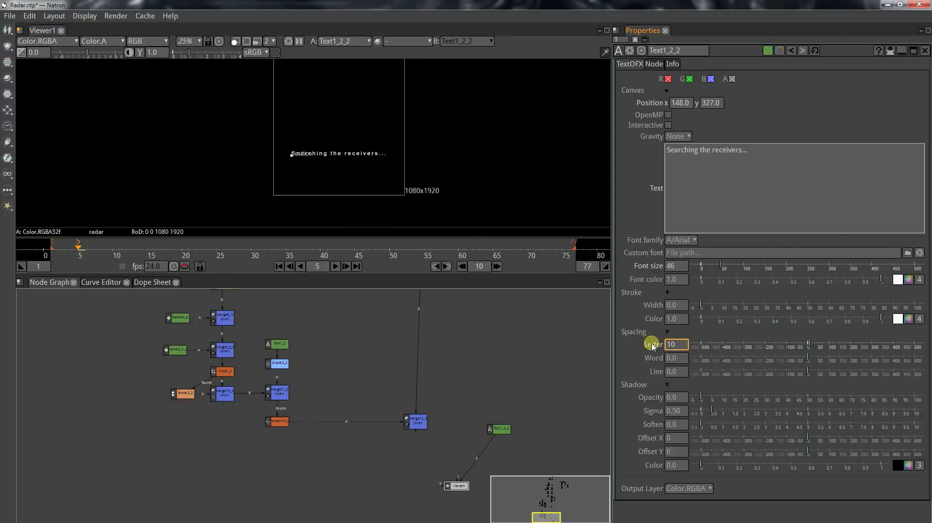
# Step: Merge the searching text over Merge12_2, display the result, and insert a Transform node between the text and the new merge
pyautogui.moveTo(481, 439); pyautogui.dragTo(395, 413)
pyautogui.press('m')
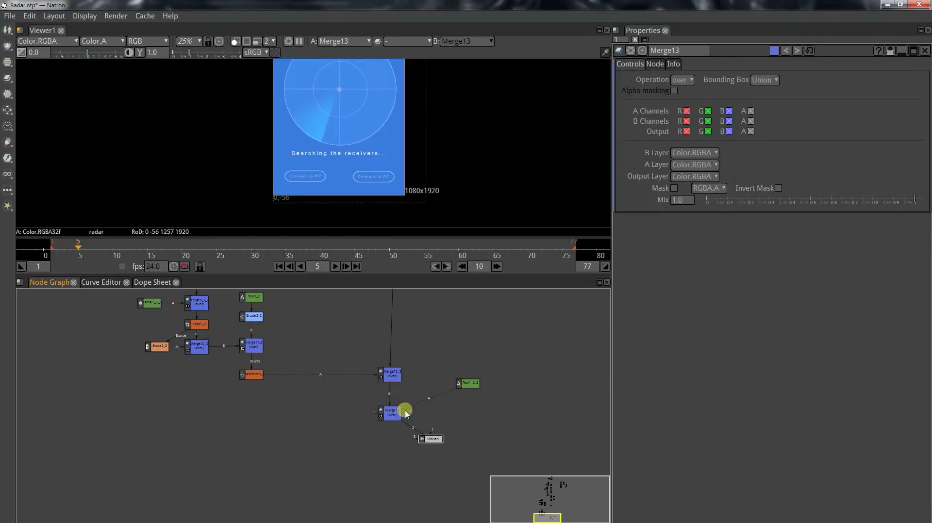
pyautogui.click(458, 391)
pyautogui.press('t')
pyautogui.moveTo(471, 400); pyautogui.dragTo(469, 415)
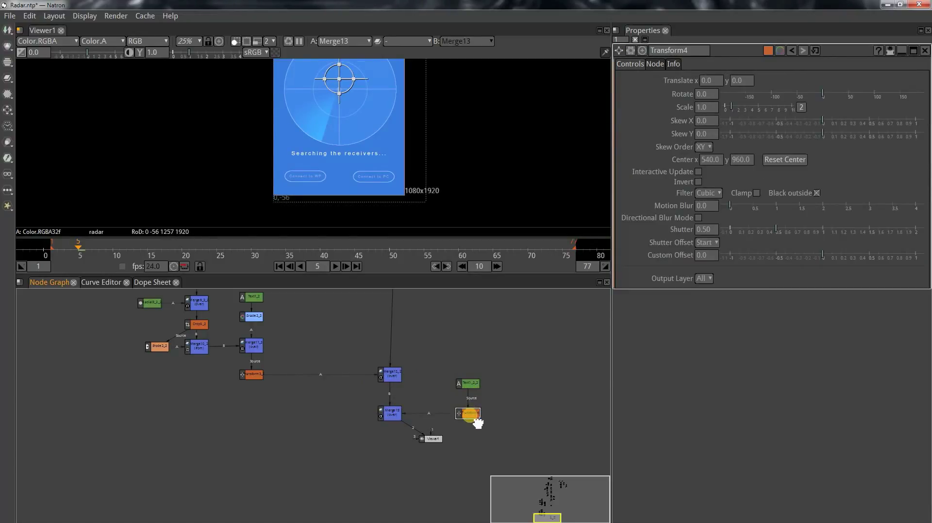
# Step: Centre Transform4 on the searching text at 484, 345, translate it to about 30, 1099 above the radar, and scale it to about 0.69
pyautogui.scroll(-3, 365, 118)
pyautogui.moveTo(364, 116); pyautogui.dragTo(349, 128)
pyautogui.scroll(3, 354, 142)
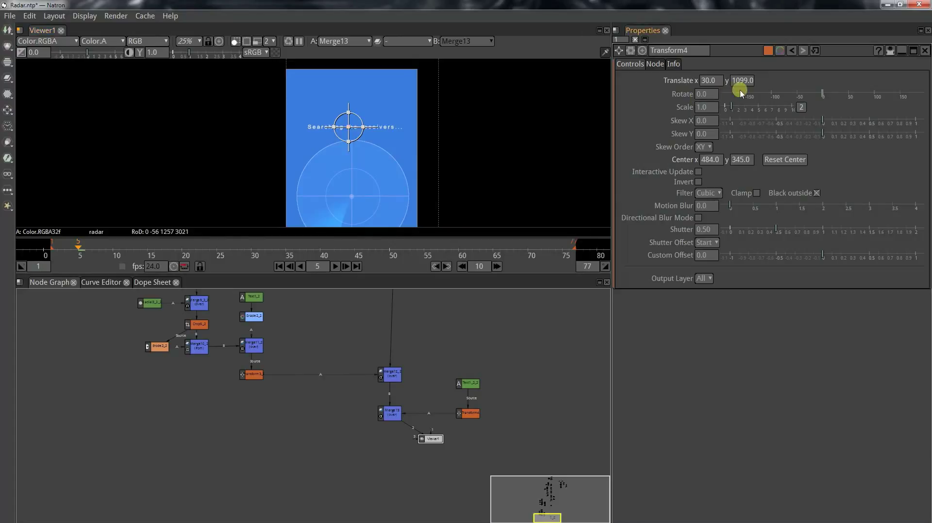
pyautogui.click(729, 105)
pyautogui.scroll(2, 317, 119)
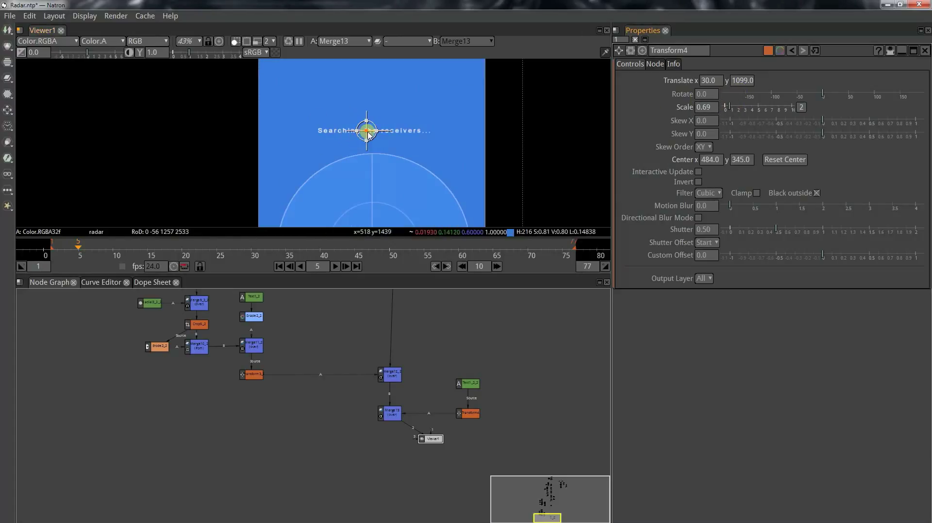
# Step: Translate the searching text's Transform4 to about 67, 1099 and set its scale to 0.6
pyautogui.moveTo(370, 128); pyautogui.dragTo(374, 131)
pyautogui.click(727, 106)
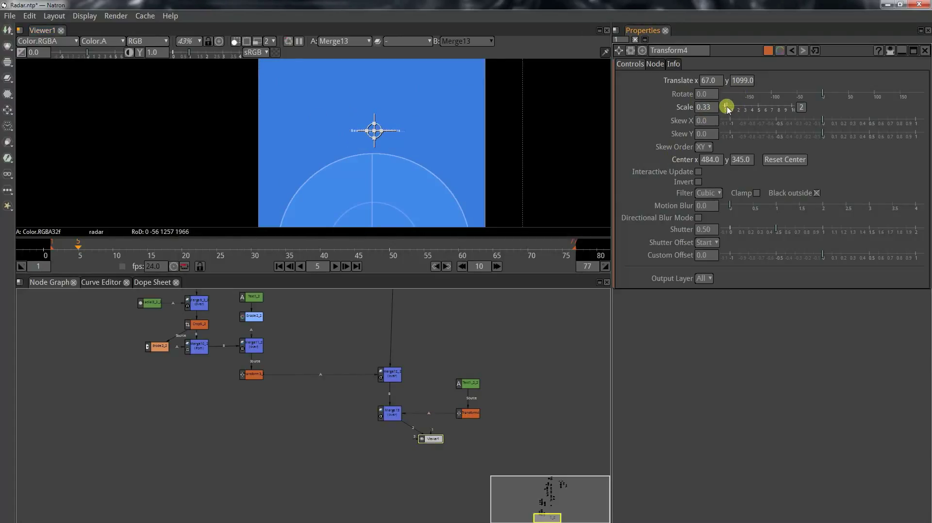
pyautogui.moveTo(730, 108); pyautogui.dragTo(728, 109)
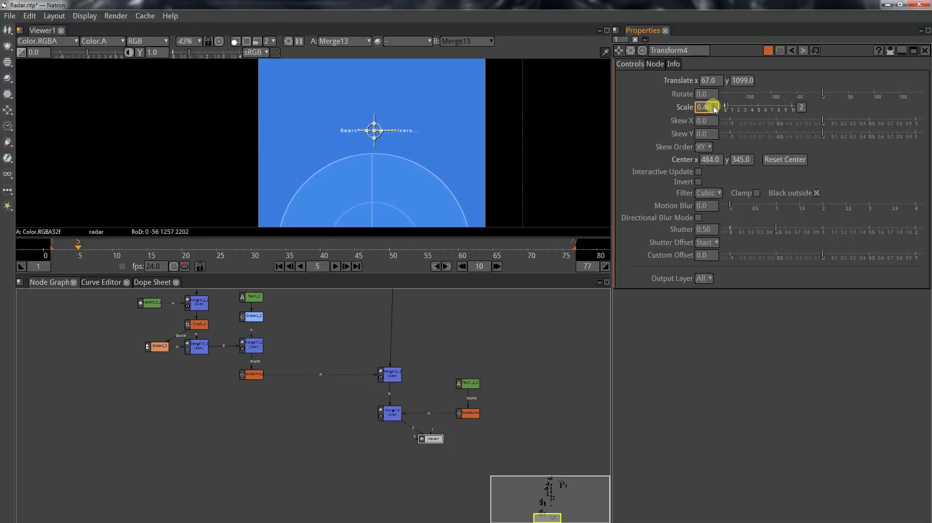
pyautogui.write('.6')
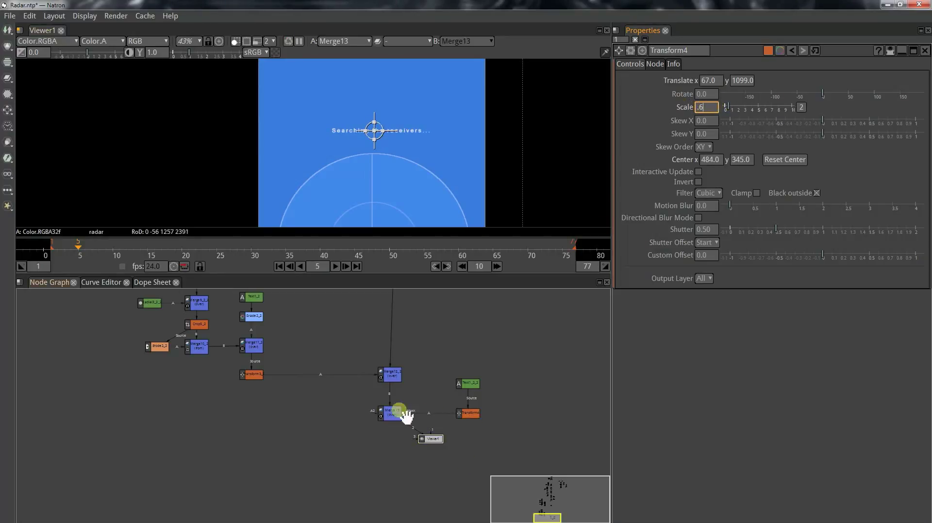
# Step: Lower Merge13's mix to about 0.303 and place the viewer node further below it in the graph
pyautogui.click(392, 415)
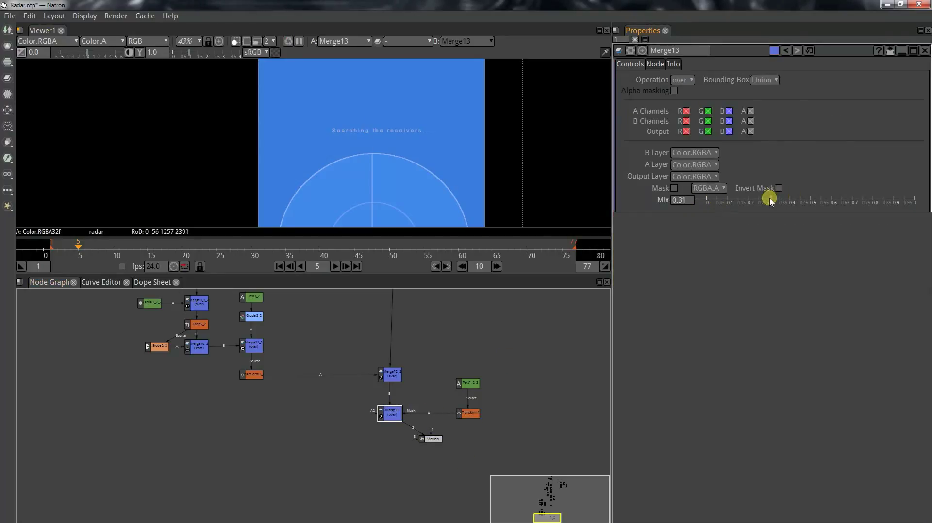
pyautogui.scroll(-5, 486, 128)
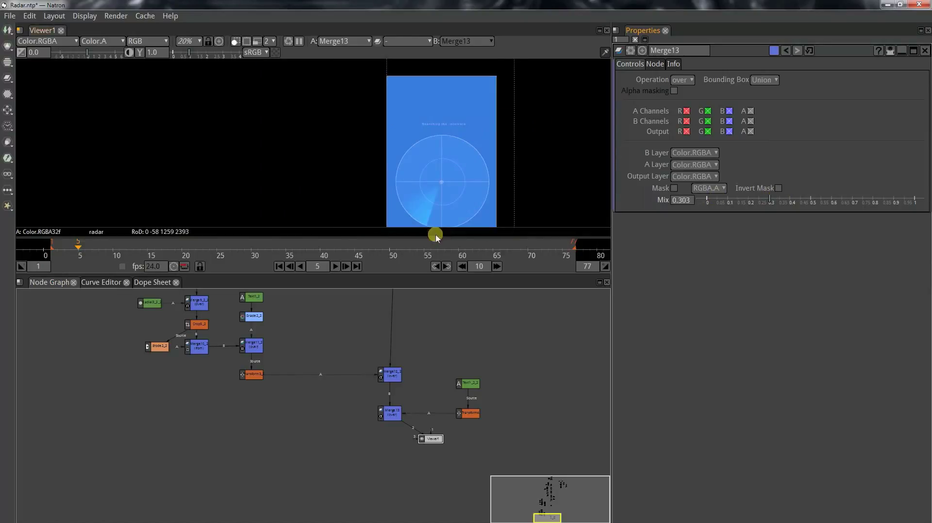
pyautogui.moveTo(428, 444); pyautogui.dragTo(402, 459)
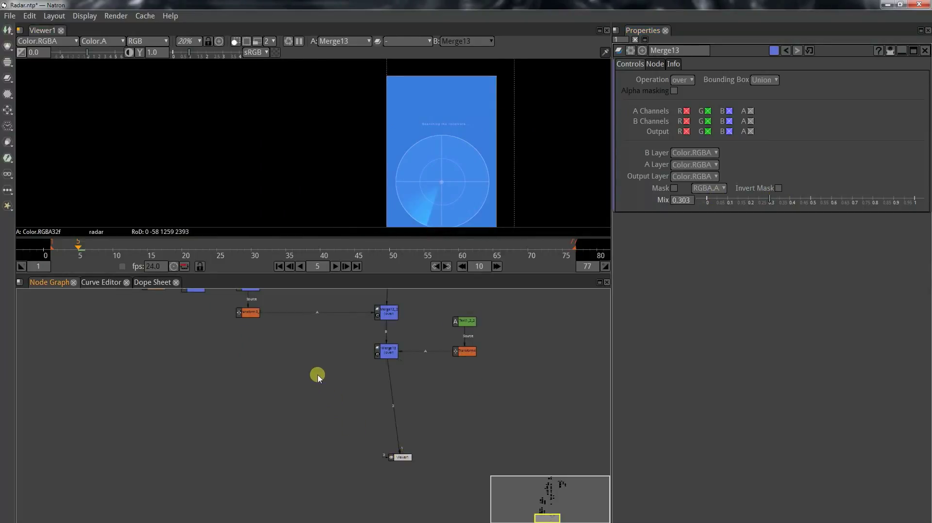
# Step: Add a Rectangle node, display it in the viewer, and shrink it to a thin bar about 170 by 20 at 148, 1279
pyautogui.press('Tab')
pyautogui.write('rect')
pyautogui.press('Return')
pyautogui.moveTo(368, 399); pyautogui.dragTo(310, 399)
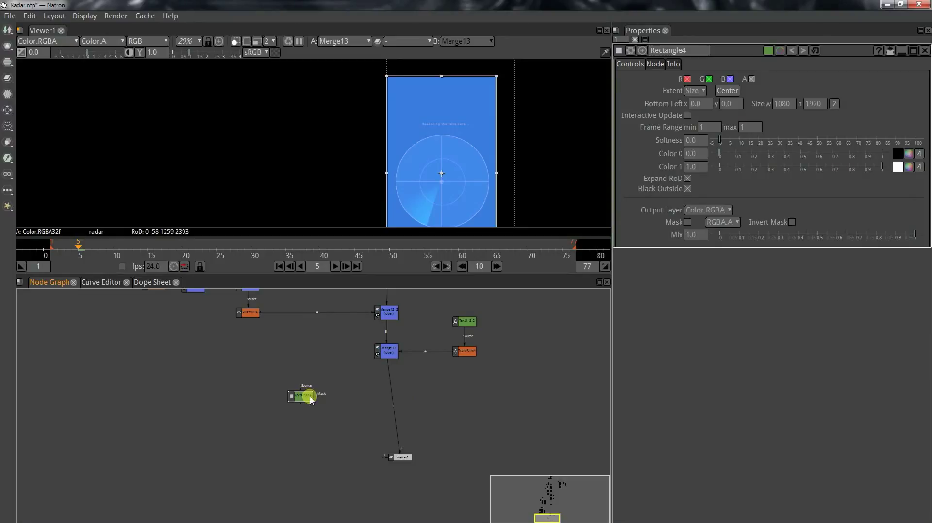
pyautogui.press('1')
pyautogui.scroll(-3, 436, 136)
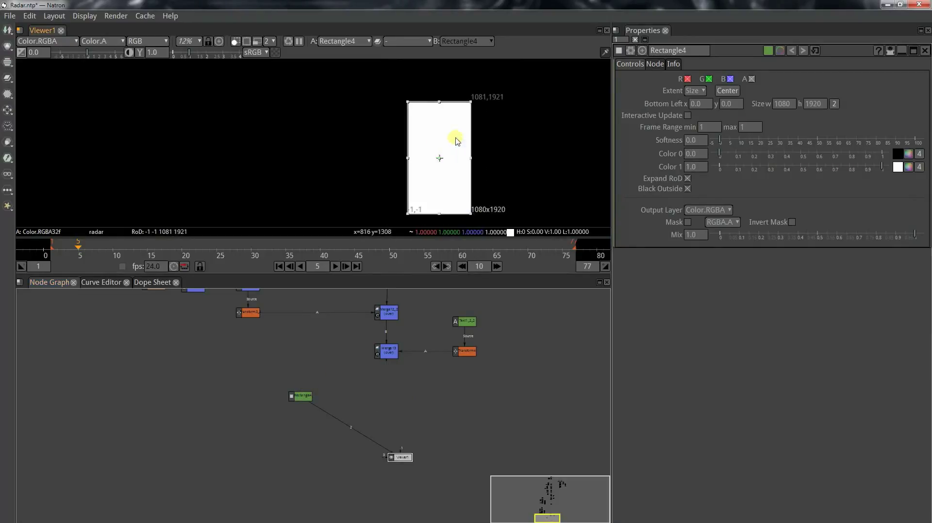
pyautogui.moveTo(439, 102); pyautogui.dragTo(412, 131)
pyautogui.scroll(5, 435, 141)
pyautogui.scroll(5, 414, 139)
# Step: Add a Transform fed by the bar rectangle and a Merge combining the transformed bar with the original
pyautogui.moveTo(312, 397)
pyautogui.mouseDown()
pyautogui.moveTo(313, 381)
pyautogui.moveTo(292, 409)
pyautogui.moveTo(279, 406)
pyautogui.moveTo(318, 412)
pyautogui.mouseUp()
pyautogui.click(297, 422)
pyautogui.press('t')
pyautogui.press('m')
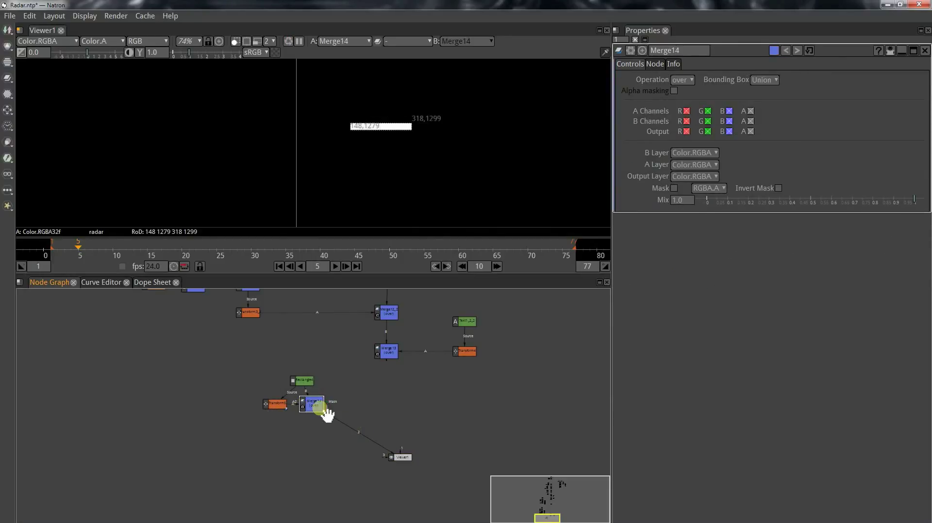
# Step: Form the arrow's upper stroke with Transform5: rotate about 30.77, scale x to about 0.5858, and translate to -41, 23
pyautogui.click(276, 404)
pyautogui.moveTo(405, 126); pyautogui.dragTo(371, 122)
pyautogui.click(374, 165)
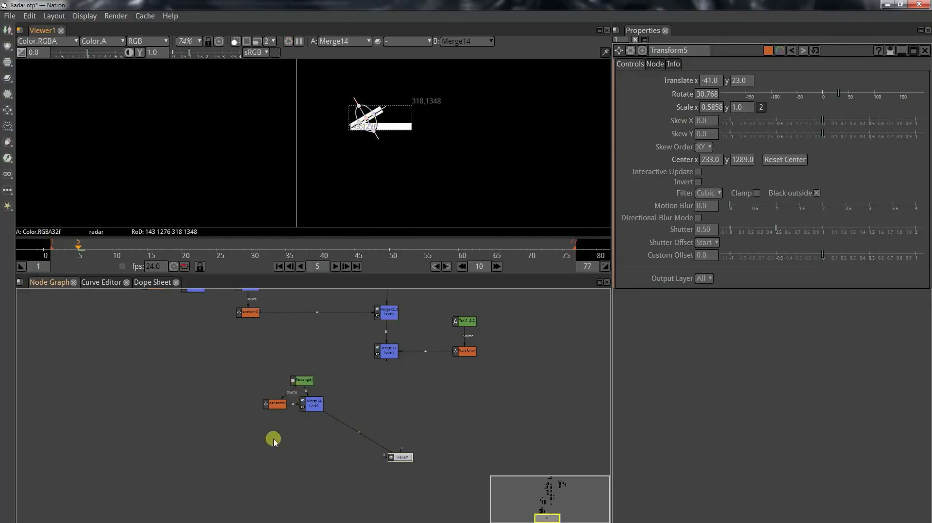
# Step: Duplicate Transform5 and Merge14, connecting the copied transform to the rectangle and the copied merge below Merge14
pyautogui.moveTo(274, 439); pyautogui.dragTo(283, 402)
pyautogui.moveTo(332, 372); pyautogui.dragTo(269, 369)
pyautogui.moveTo(234, 397); pyautogui.dragTo(339, 358)
pyautogui.hotkey('ctrl', 'c')
pyautogui.hotkey('ctrl', 'v')
pyautogui.moveTo(325, 419); pyautogui.dragTo(308, 367)
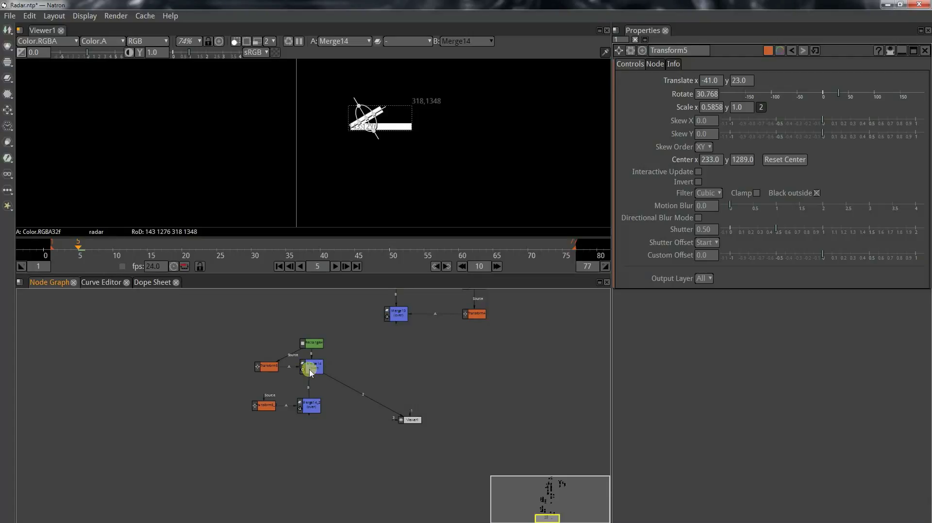
pyautogui.moveTo(265, 393); pyautogui.dragTo(305, 346)
pyautogui.moveTo(315, 411); pyautogui.dragTo(317, 412)
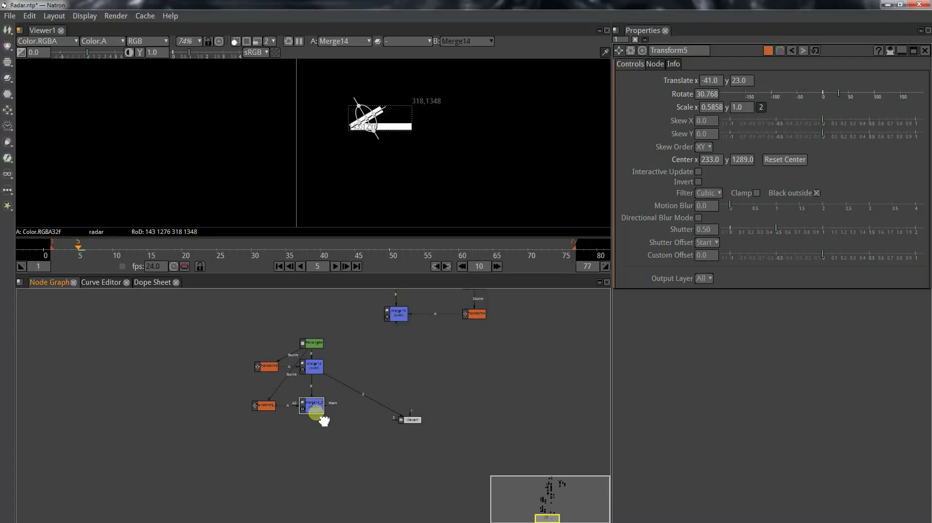
# Step: Display Merge14_2 and form the arrow's lower stroke with Transform5_2: rotate about -40.63, translate -45, -29, skew X about 0.0817
pyautogui.press('2')
pyautogui.doubleClick(276, 408)
pyautogui.moveTo(366, 98); pyautogui.dragTo(368, 137)
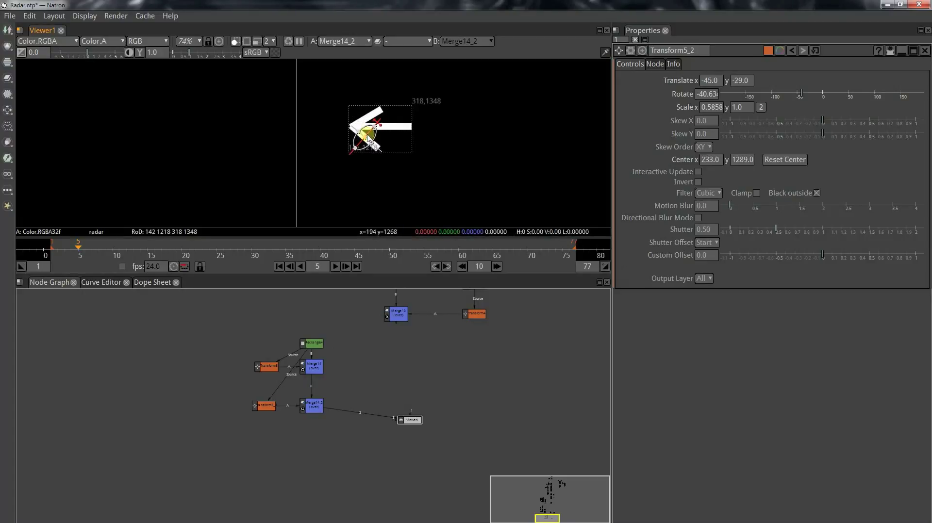
# Step: Add a Transform after the finished arrow and merge it over Merge13
pyautogui.click(321, 403)
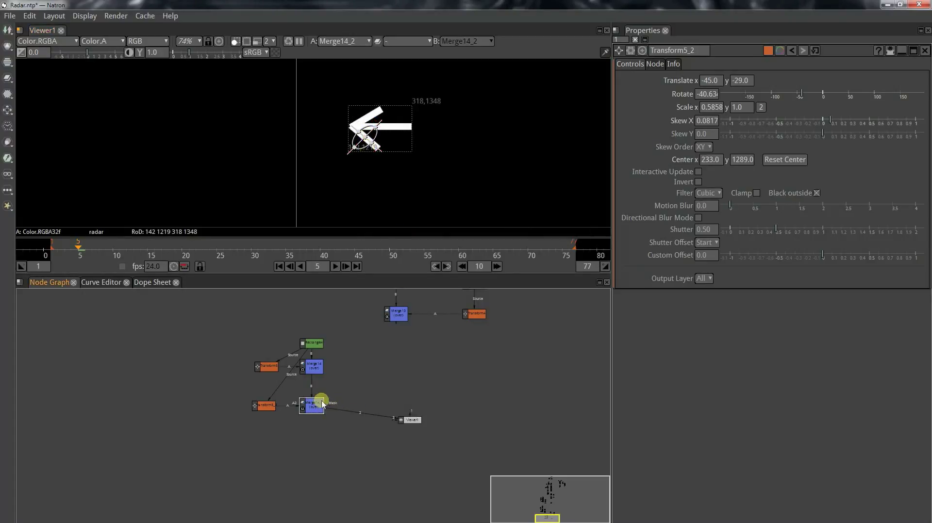
pyautogui.press('t')
pyautogui.moveTo(322, 420); pyautogui.dragTo(394, 417)
pyautogui.press('m')
pyautogui.moveTo(402, 322); pyautogui.dragTo(399, 439)
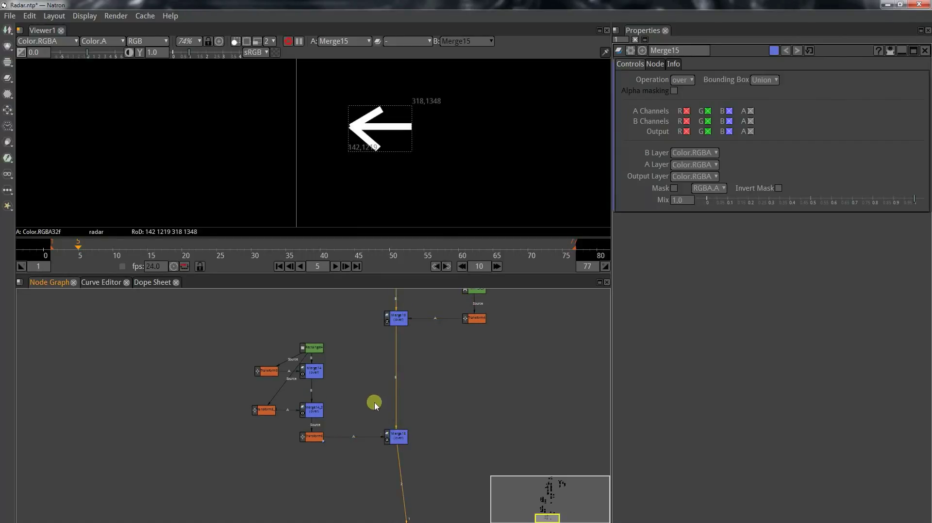
# Step: Scale the arrow to 0.3, translate it to -159, 588 at the screen's upper-left corner, and set Merge15's mix to about 0.188
pyautogui.doubleClick(317, 438)
pyautogui.scroll(-3, 368, 158)
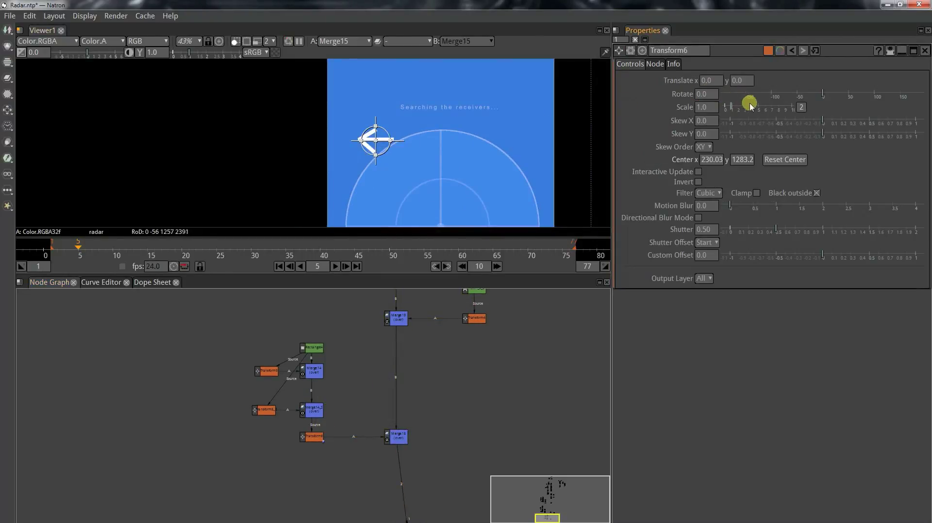
pyautogui.moveTo(751, 104); pyautogui.dragTo(727, 107)
pyautogui.scroll(-1, 391, 176)
pyautogui.moveTo(377, 142); pyautogui.dragTo(375, 82)
pyautogui.scroll(2, 376, 81)
pyautogui.scroll(2, 375, 92)
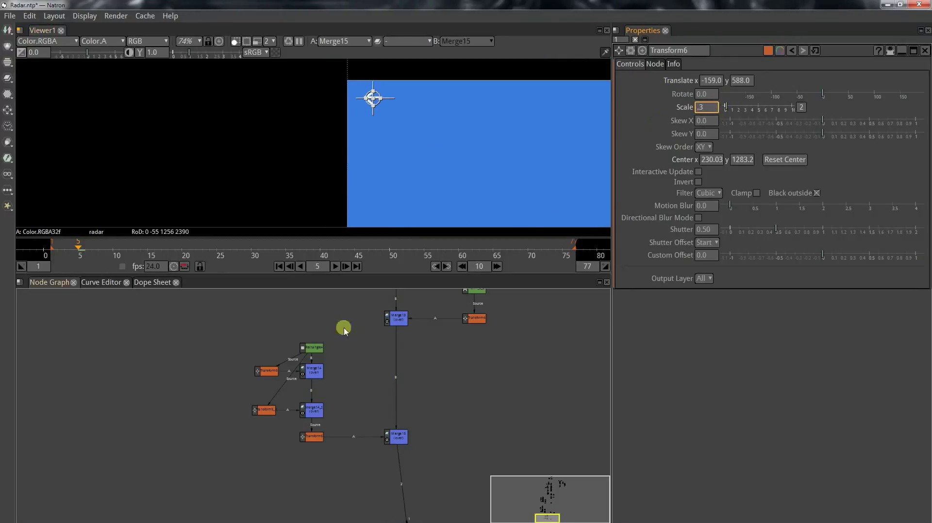
pyautogui.click(394, 434)
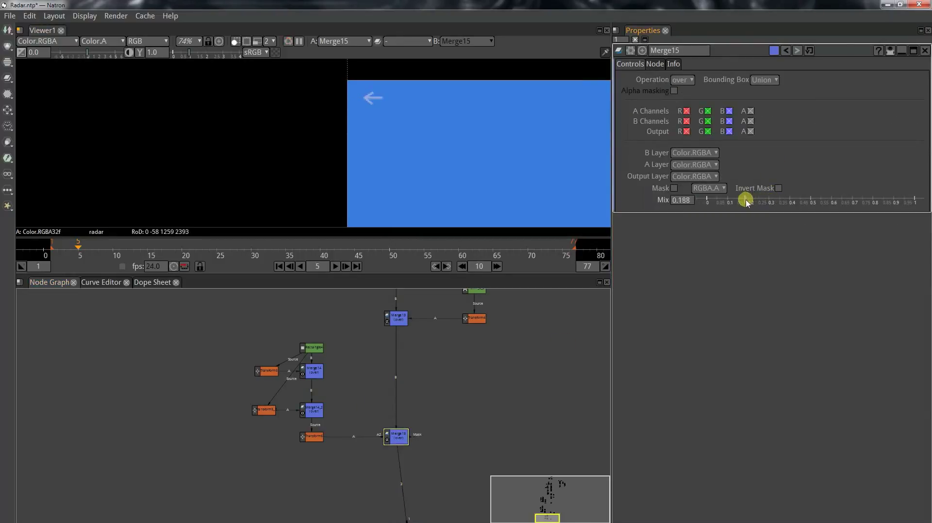
# Step: Refine the arrow's upper stroke in Transform5 to rotation 34.30 and translation about -45.10, 27.2, and save the project
pyautogui.scroll(6, 292, 83)
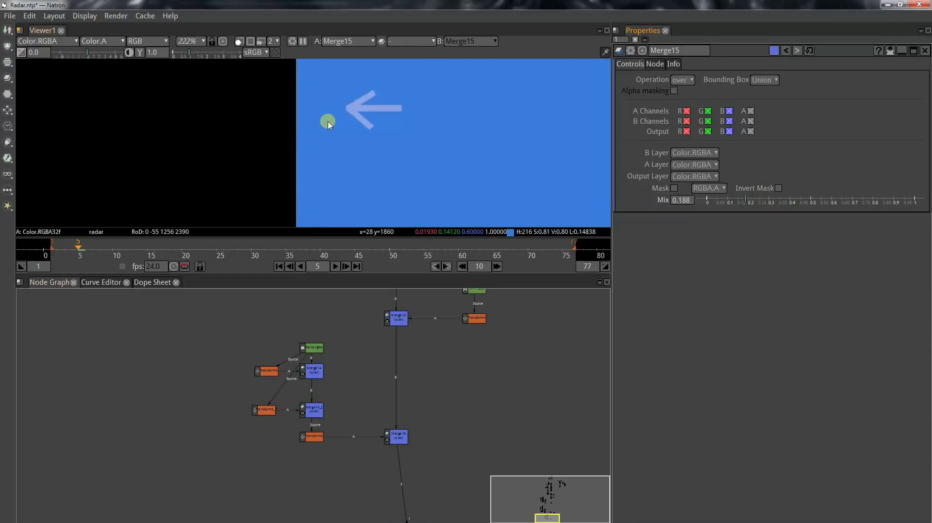
pyautogui.click(267, 371)
pyautogui.scroll(2, 382, 102)
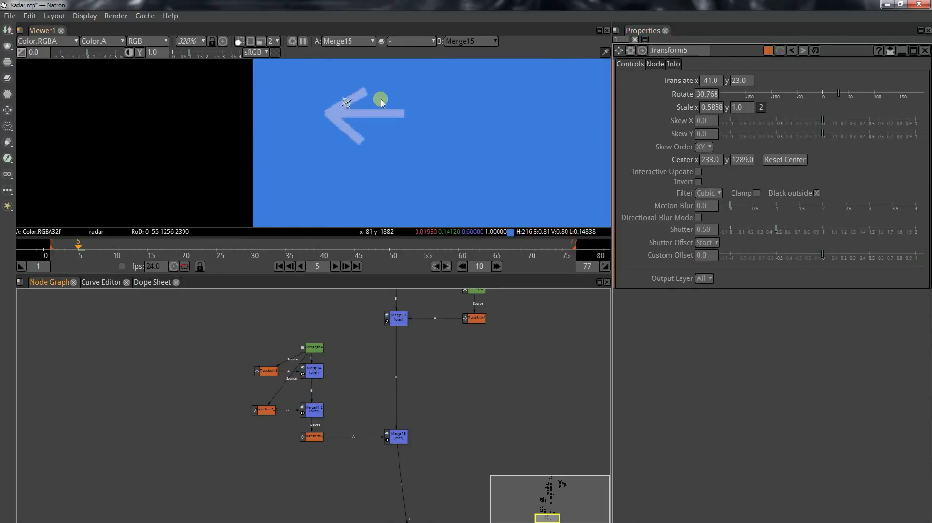
pyautogui.scroll(-2, 382, 102)
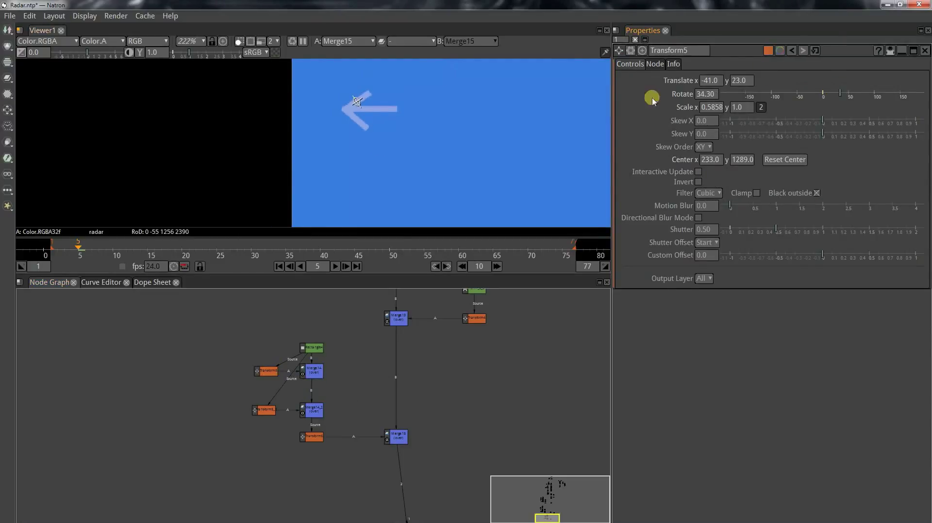
pyautogui.scroll(2, 358, 105)
pyautogui.scroll(-15, 357, 102)
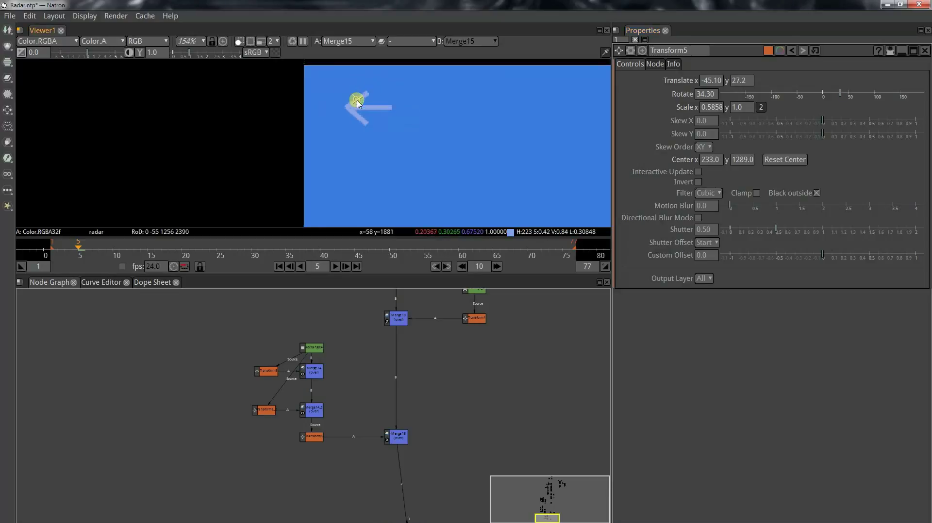
pyautogui.hotkey('ctrl', 's')
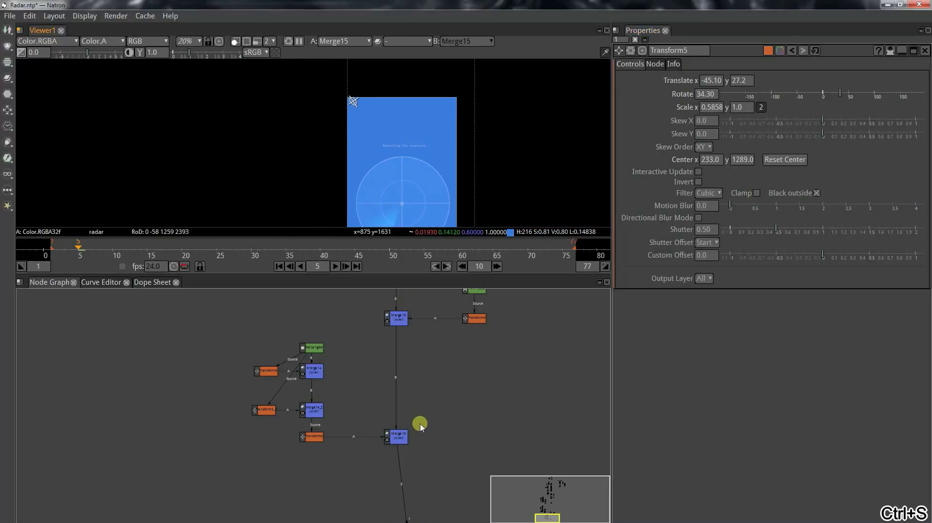
# Step: Add a Radial node beside Merge15, display it in the viewer, and set its softness to 0
pyautogui.scroll(-3, 354, 385)
pyautogui.scroll(3, 431, 392)
pyautogui.press('Tab')
pyautogui.write('ra')
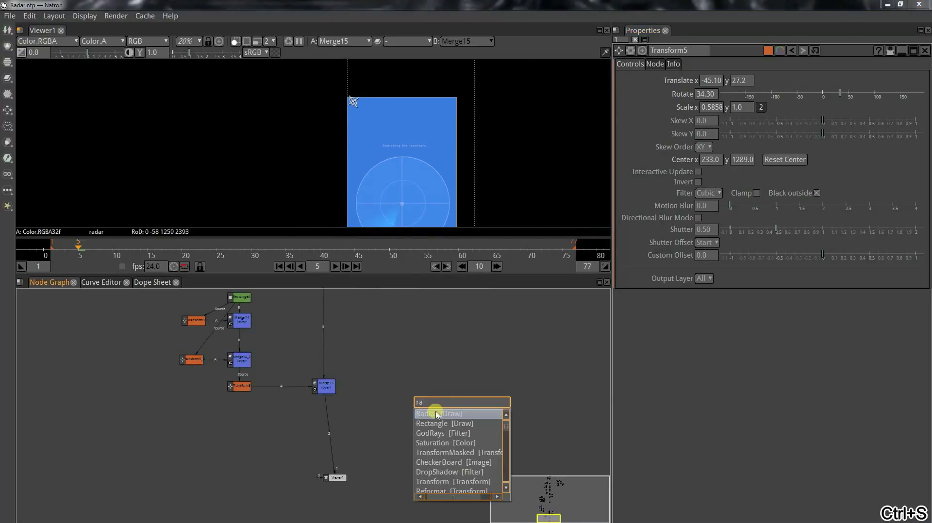
pyautogui.click(435, 412)
pyautogui.moveTo(443, 419); pyautogui.dragTo(435, 419)
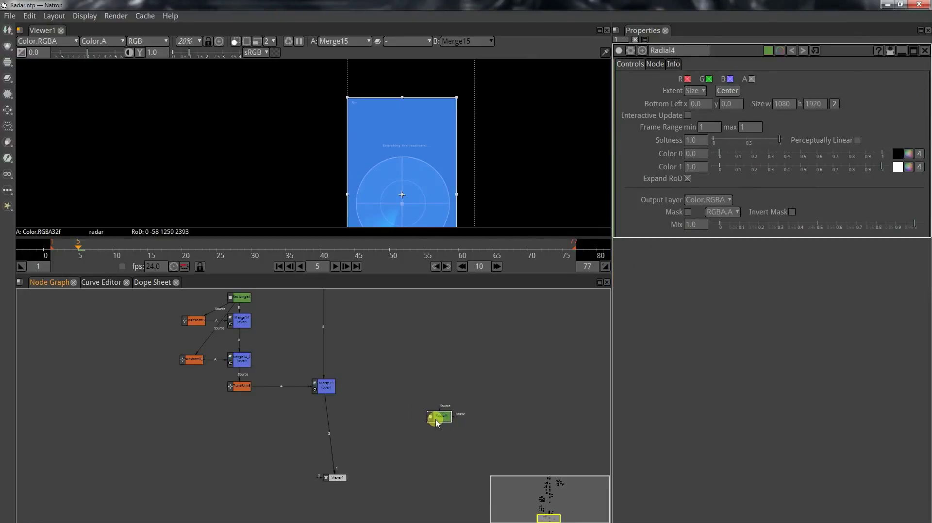
pyautogui.press('2')
pyautogui.scroll(-2, 421, 109)
pyautogui.moveTo(726, 139); pyautogui.dragTo(709, 140)
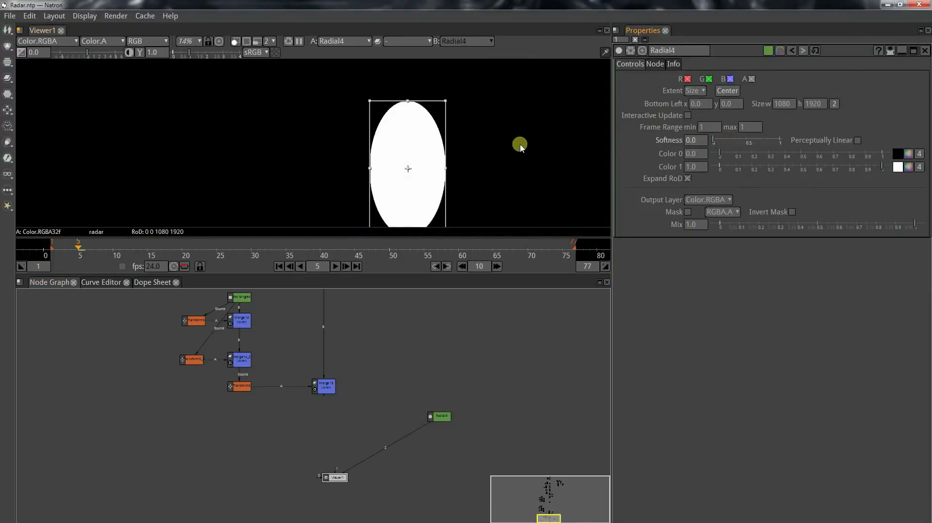
# Step: Resize the radial to a near circle about 325 by 335 with its bottom left at 626, 1476
pyautogui.scroll(-2, 446, 194)
pyautogui.moveTo(447, 198); pyautogui.dragTo(433, 119)
pyautogui.scroll(8, 444, 119)
pyautogui.moveTo(426, 160); pyautogui.dragTo(429, 151)
pyautogui.moveTo(439, 445); pyautogui.dragTo(417, 413)
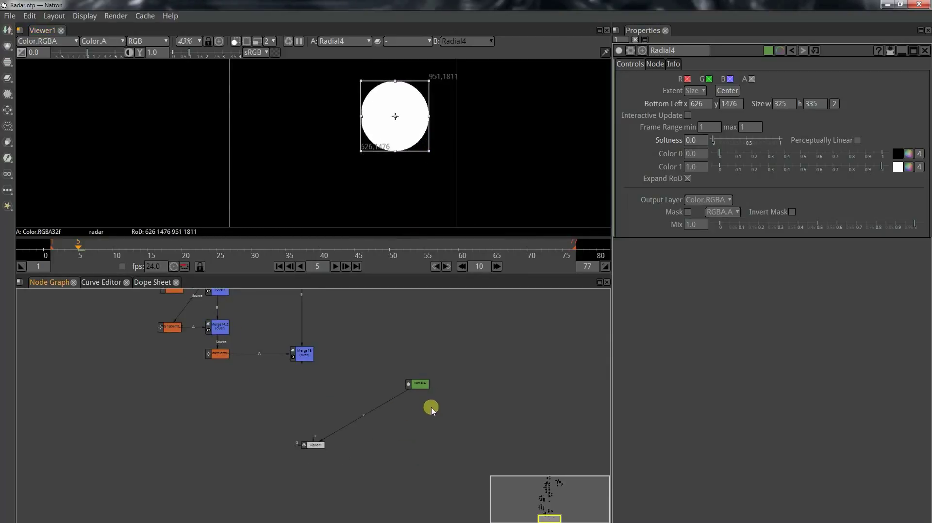
# Step: Add a Merge fed by the radial and an Erode on its B input, and connect the Erode's source to the radial
pyautogui.press('m')
pyautogui.press('Tab')
pyautogui.write('er')
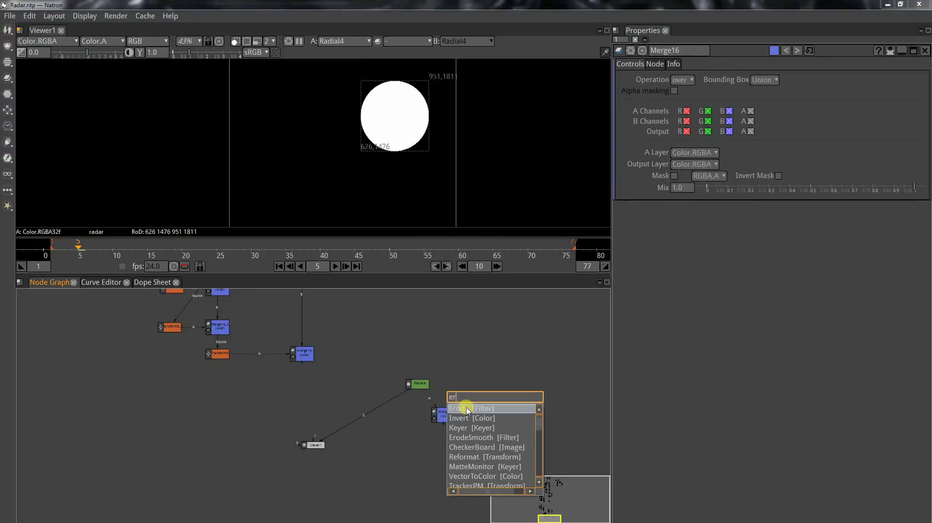
pyautogui.click(464, 408)
pyautogui.moveTo(488, 418); pyautogui.dragTo(463, 394)
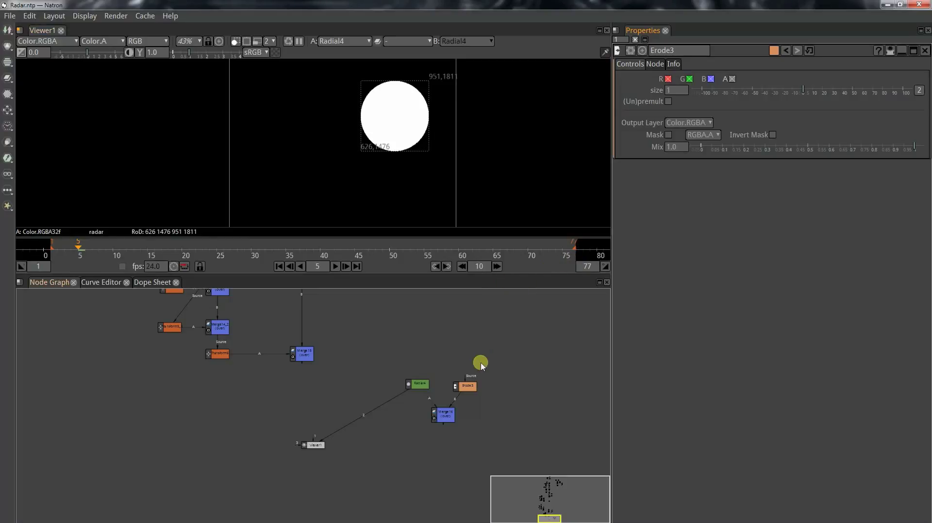
pyautogui.moveTo(466, 378); pyautogui.dragTo(420, 384)
# Step: Display Erode3 in the viewer, include its alpha channel, and set the erode size to 9
pyautogui.click(463, 388)
pyautogui.press('2')
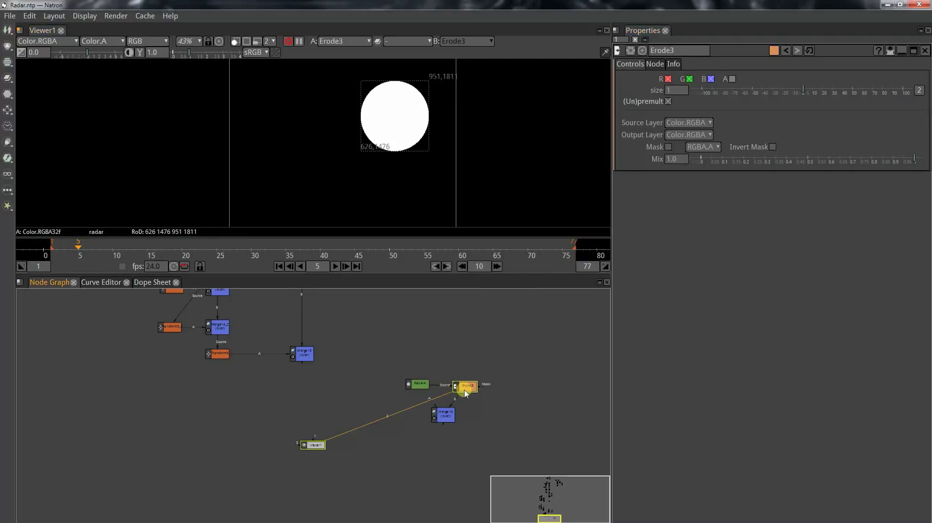
pyautogui.click(447, 414)
pyautogui.click(463, 387)
pyautogui.click(730, 80)
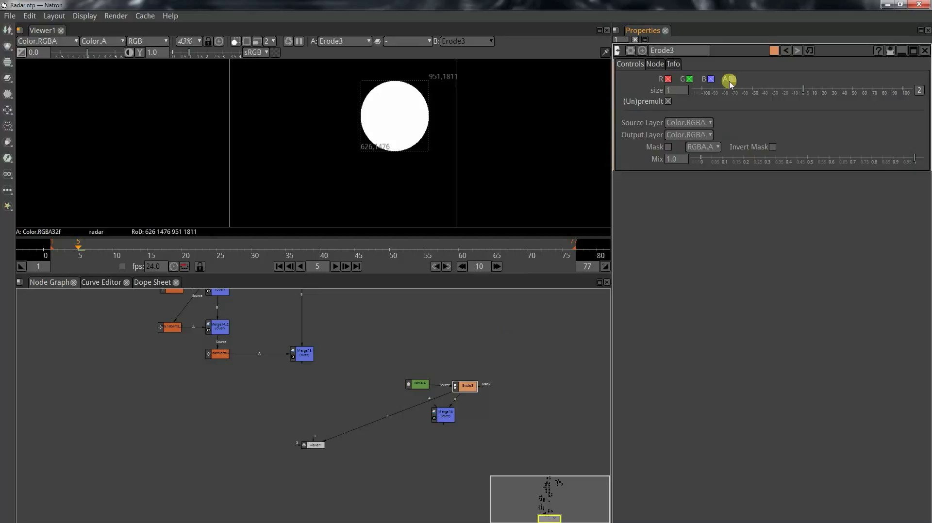
pyautogui.moveTo(801, 100); pyautogui.dragTo(809, 88)
pyautogui.click(812, 90)
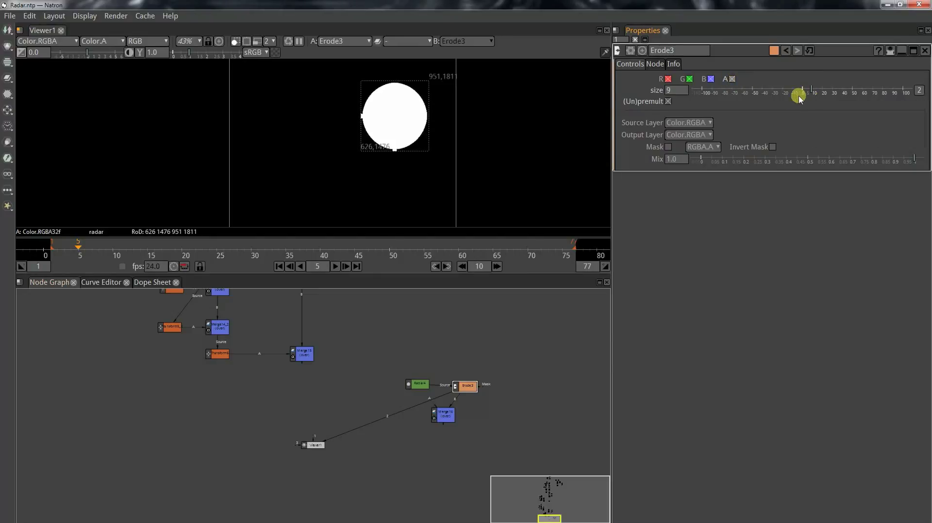
# Step: Display Merge16 in the viewer and open its list of merge operations
pyautogui.doubleClick(444, 416)
pyautogui.press('2')
pyautogui.click(683, 80)
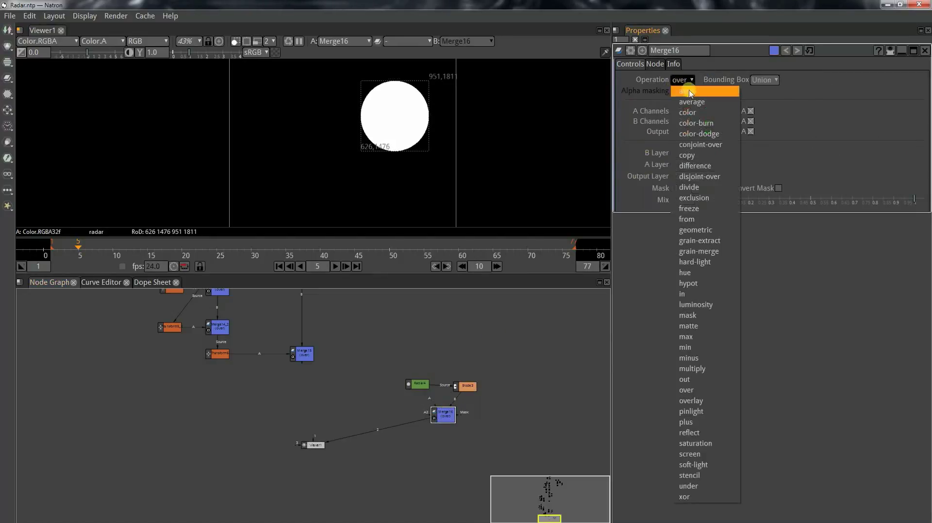
# Step: Move the radial node up and insert a Crop node directly after it
pyautogui.moveTo(457, 387); pyautogui.dragTo(421, 371)
pyautogui.press('Tab')
pyautogui.write('cr')
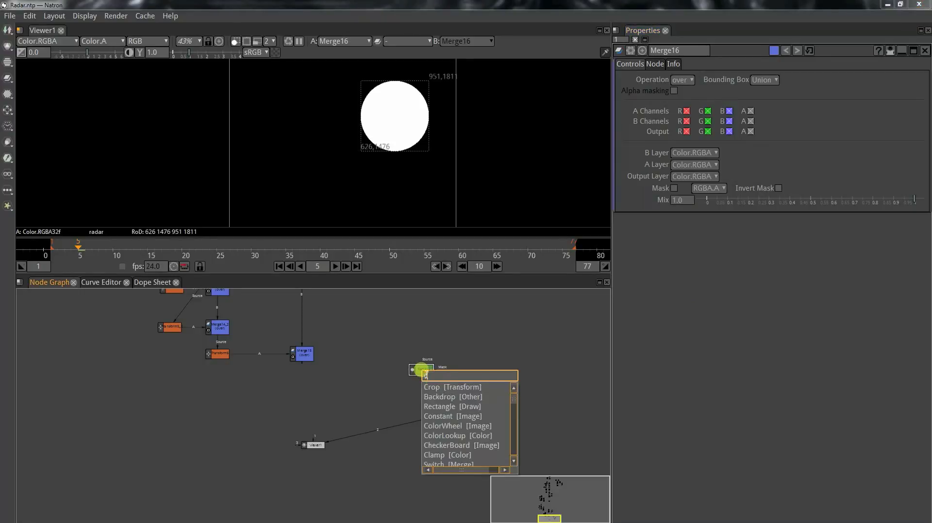
pyautogui.click(449, 388)
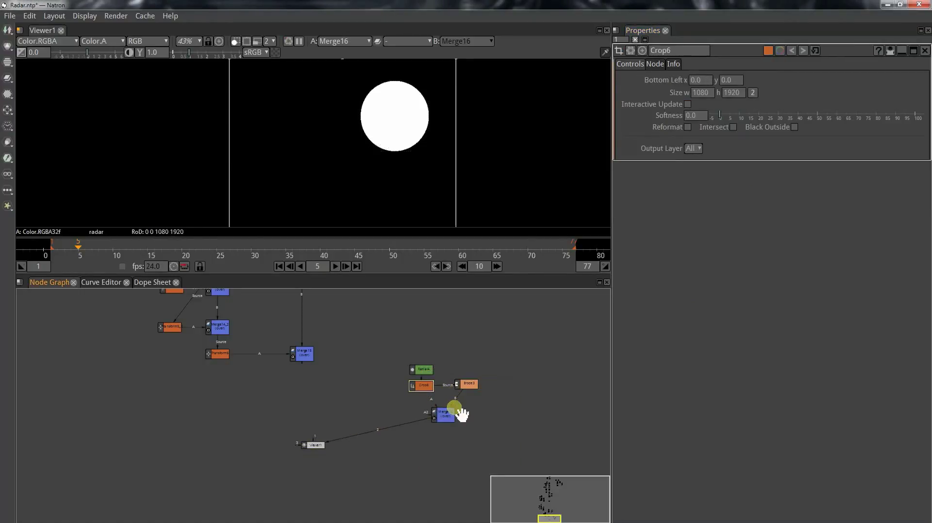
# Step: Set Merge16's operation to from and swap its A and B inputs to turn the disc into a ring
pyautogui.click(443, 415)
pyautogui.click(682, 80)
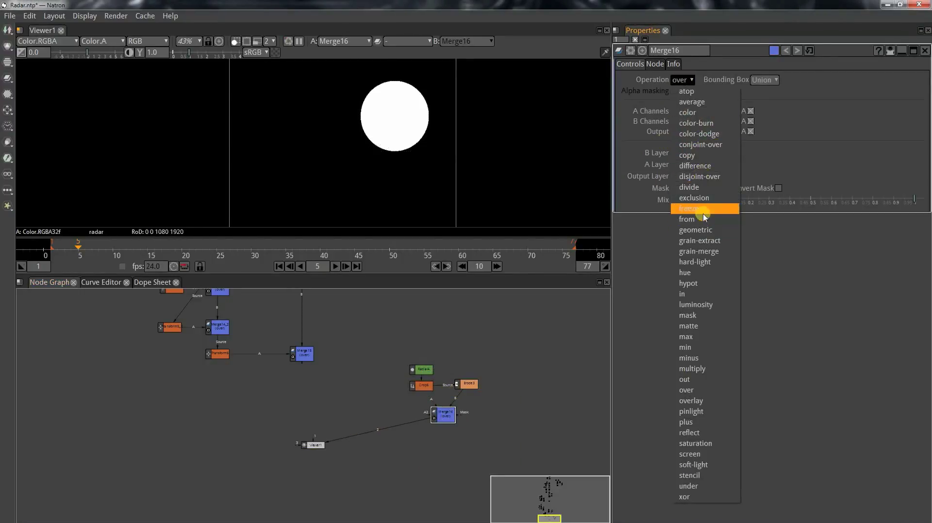
pyautogui.click(702, 209)
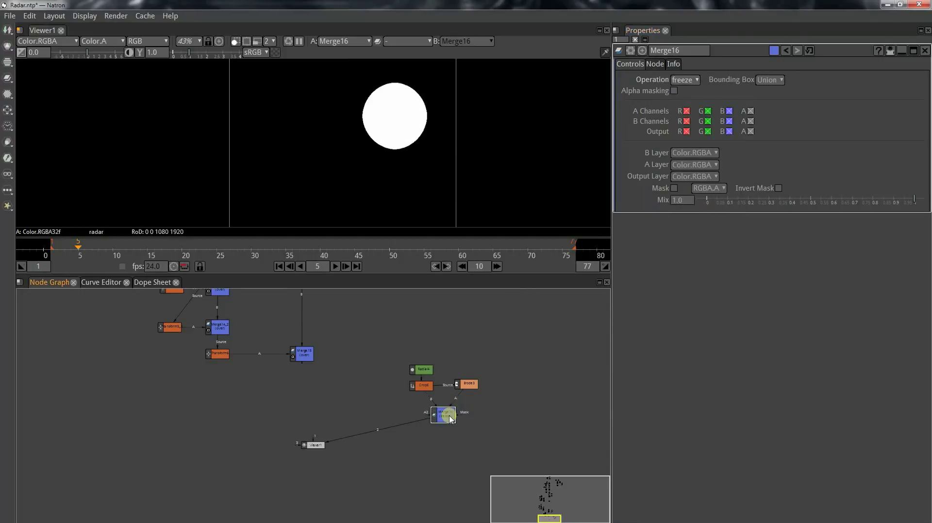
pyautogui.scroll(3, 450, 419)
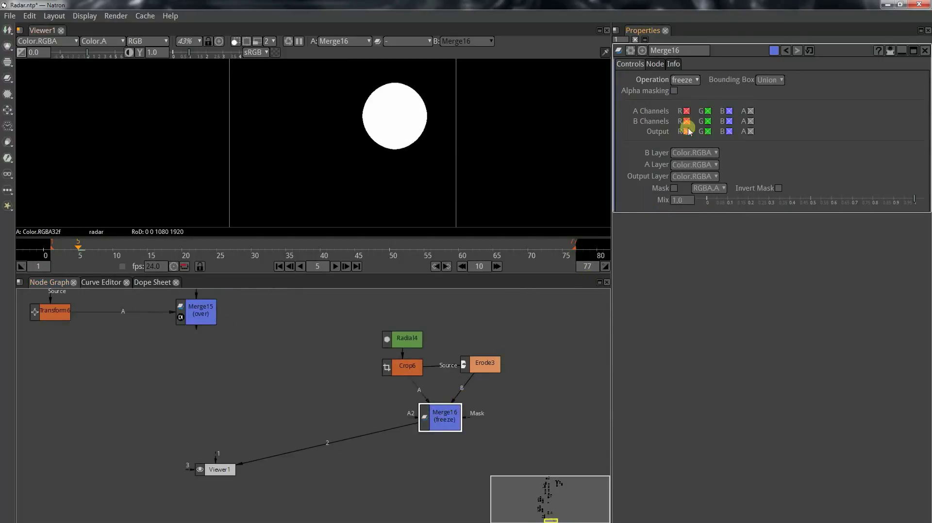
pyautogui.click(686, 79)
pyautogui.click(701, 217)
pyautogui.hotkey('shift', 'x')
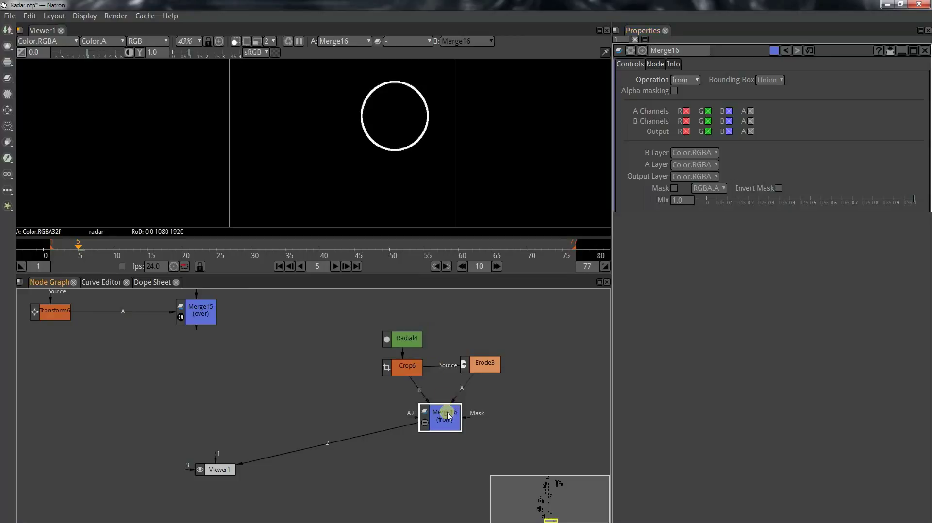
# Step: Add a Text node containing the letter "i" and set its font to ACaslonPro-Italic
pyautogui.scroll(-5, 457, 412)
pyautogui.press('Tab')
pyautogui.write('tex')
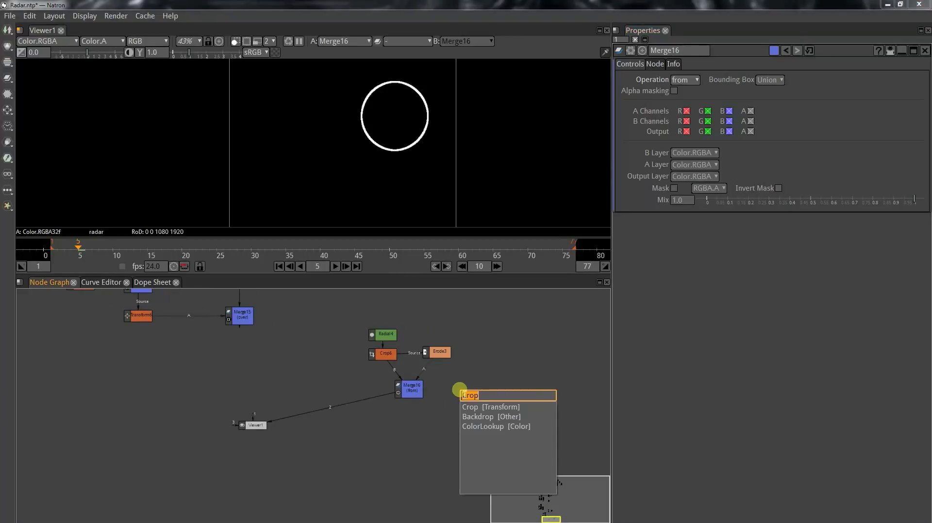
pyautogui.click(489, 409)
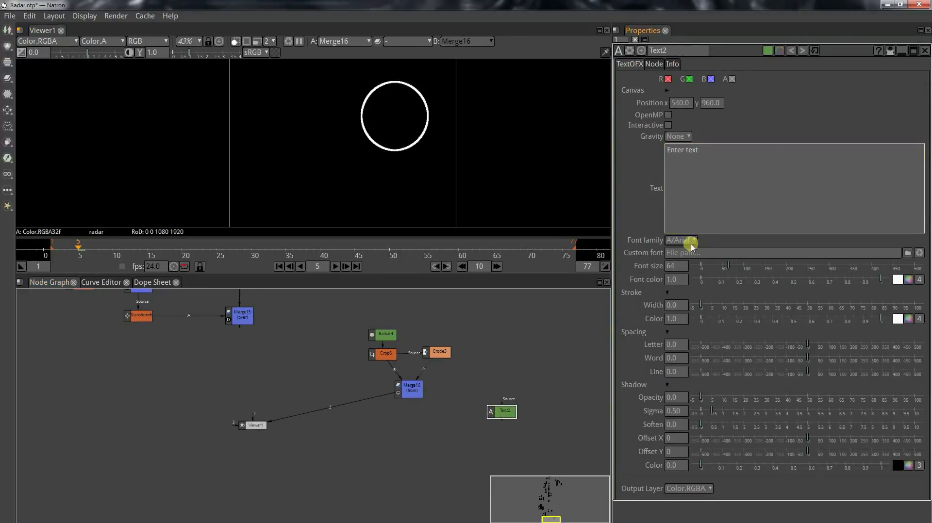
pyautogui.click(711, 163)
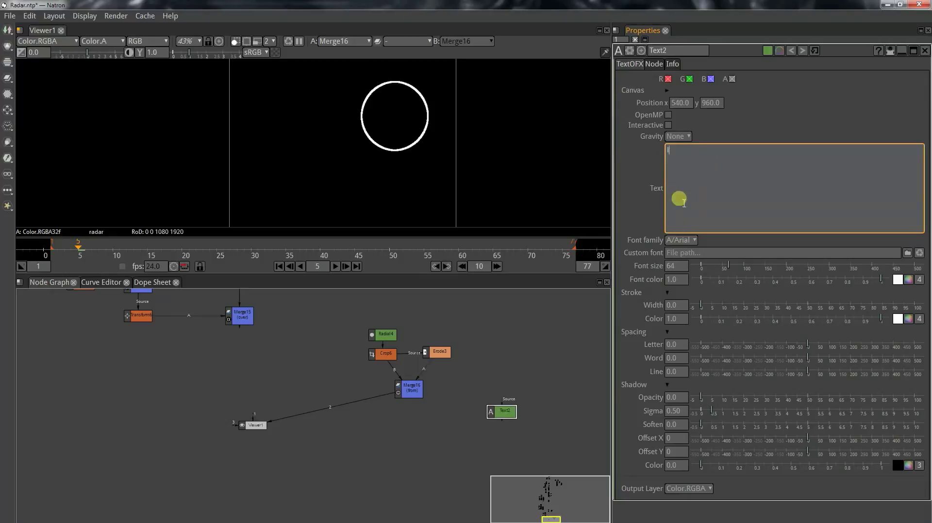
pyautogui.click(679, 240)
pyautogui.moveTo(692, 267)
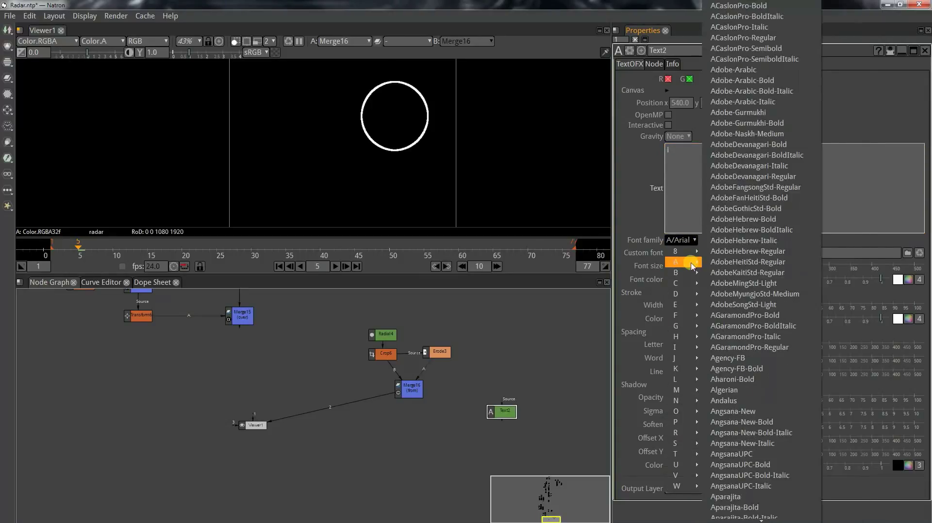
pyautogui.click(746, 32)
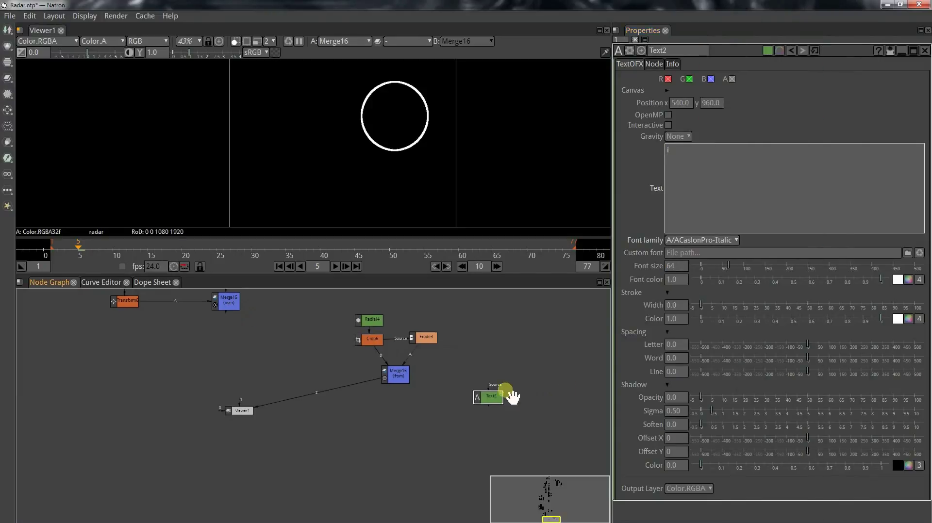
# Step: Add a Merge node combining the ring from Merge16 with the Text node, and display it in the viewer
pyautogui.press('m')
pyautogui.moveTo(483, 404); pyautogui.dragTo(385, 382)
pyautogui.moveTo(390, 424); pyautogui.dragTo(395, 414)
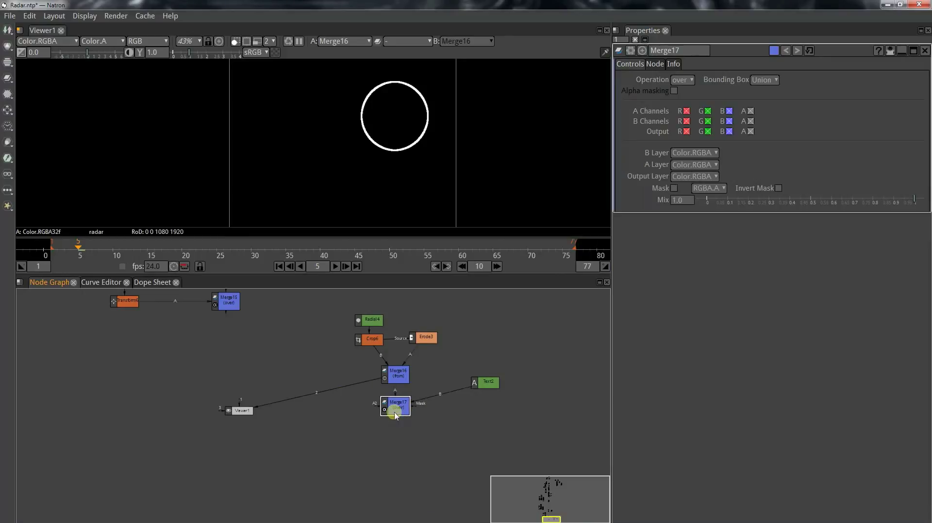
pyautogui.press('2')
pyautogui.scroll(-2, 355, 108)
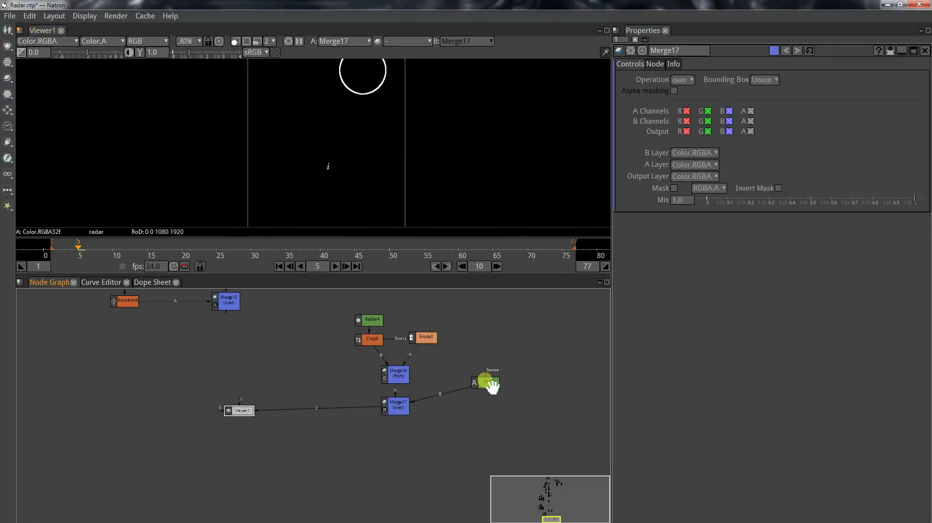
# Step: Set the letter's font size to 255 and position it inside the ring at about x 757, y 1582
pyautogui.doubleClick(488, 383)
pyautogui.moveTo(737, 272); pyautogui.dragTo(785, 267)
pyautogui.moveTo(327, 201); pyautogui.dragTo(364, 127)
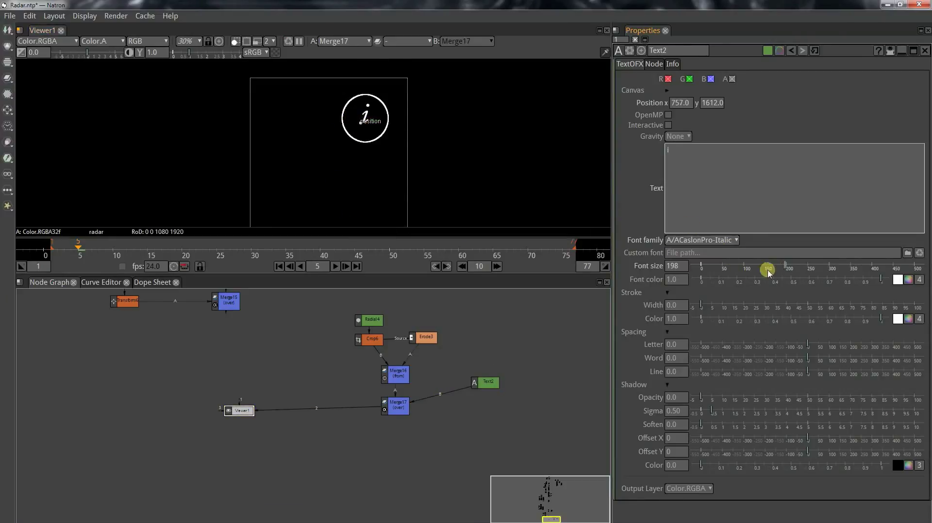
pyautogui.moveTo(788, 266); pyautogui.dragTo(799, 266)
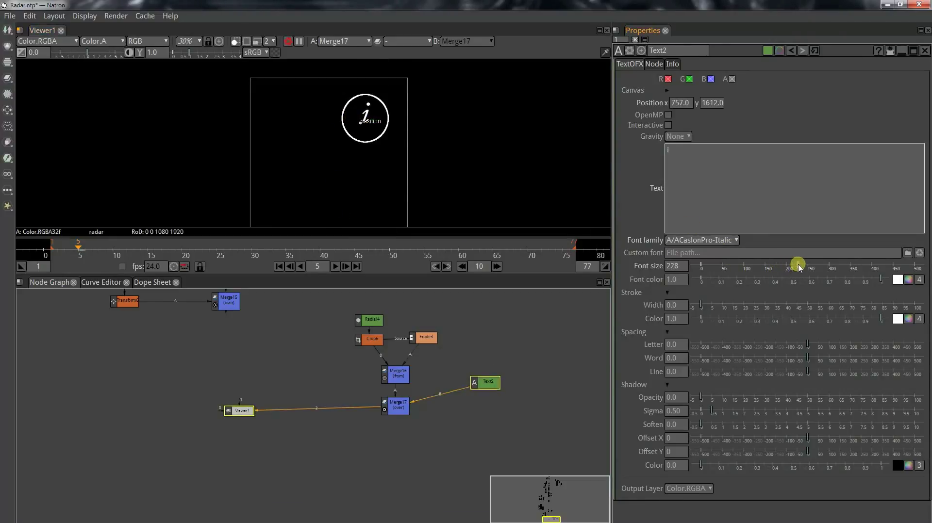
pyautogui.moveTo(358, 125); pyautogui.dragTo(359, 127)
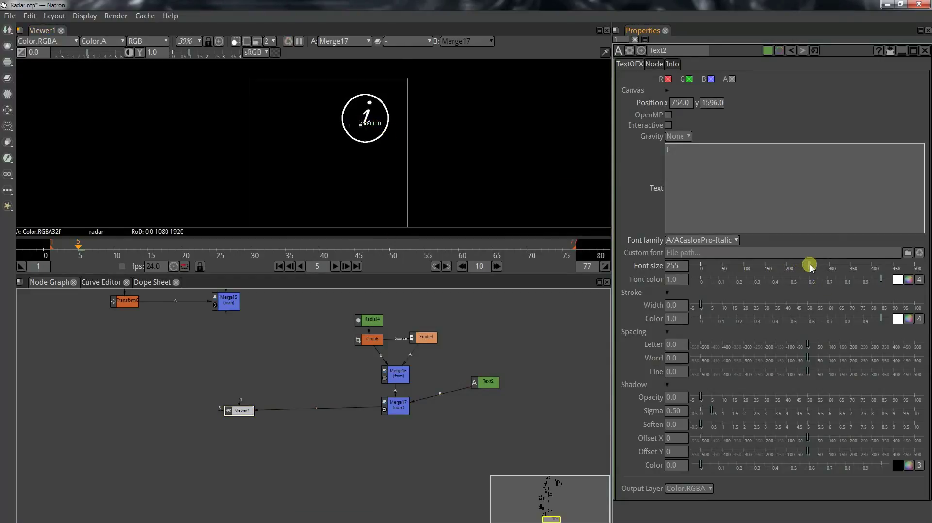
pyautogui.click(367, 128)
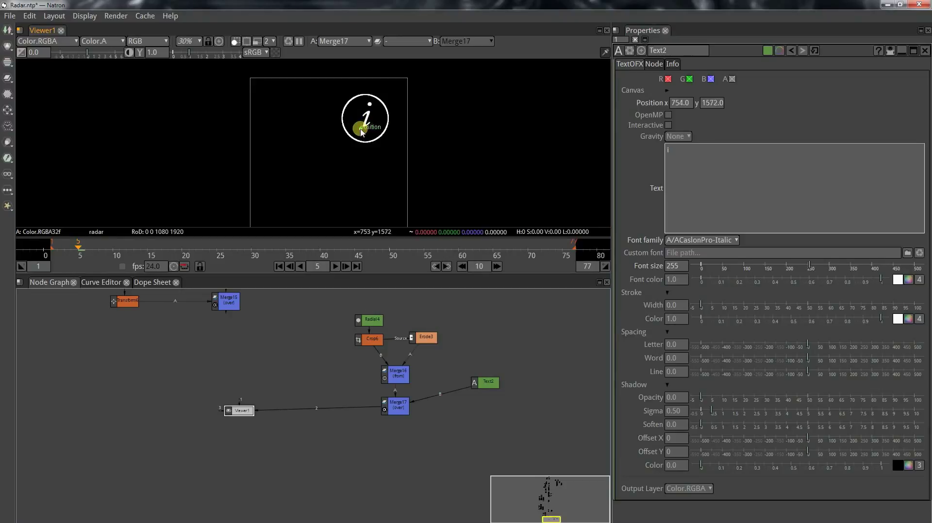
pyautogui.moveTo(362, 132); pyautogui.dragTo(362, 131)
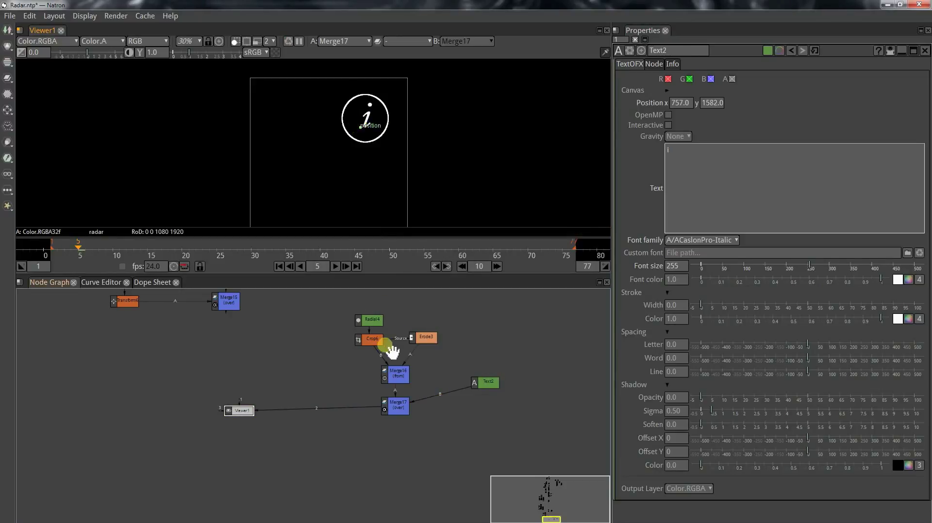
# Step: Shrink Radial4 to about 307 x 319 and center it around the letter, with its bottom left at about x 656, y 1490
pyautogui.click(372, 320)
pyautogui.scroll(5, 376, 140)
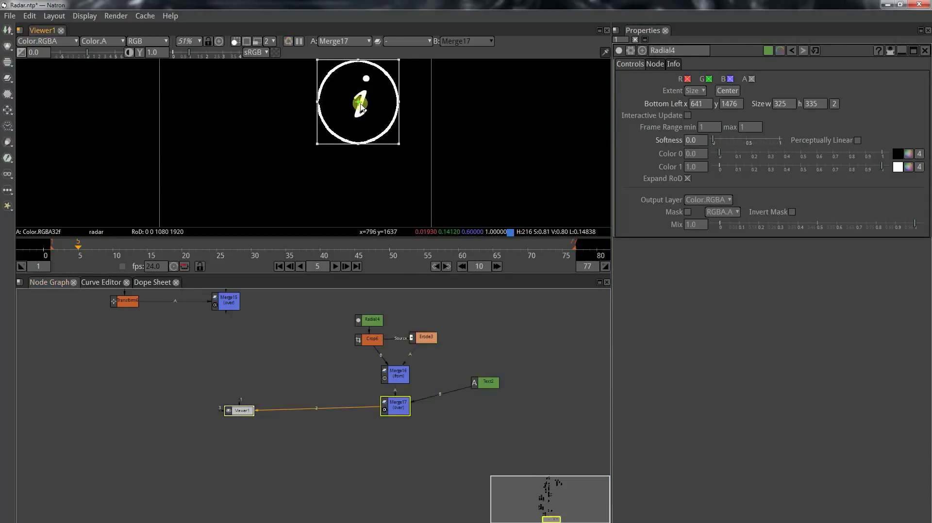
pyautogui.moveTo(358, 103); pyautogui.dragTo(361, 103)
pyautogui.scroll(1, 364, 104)
pyautogui.moveTo(413, 152); pyautogui.dragTo(407, 147)
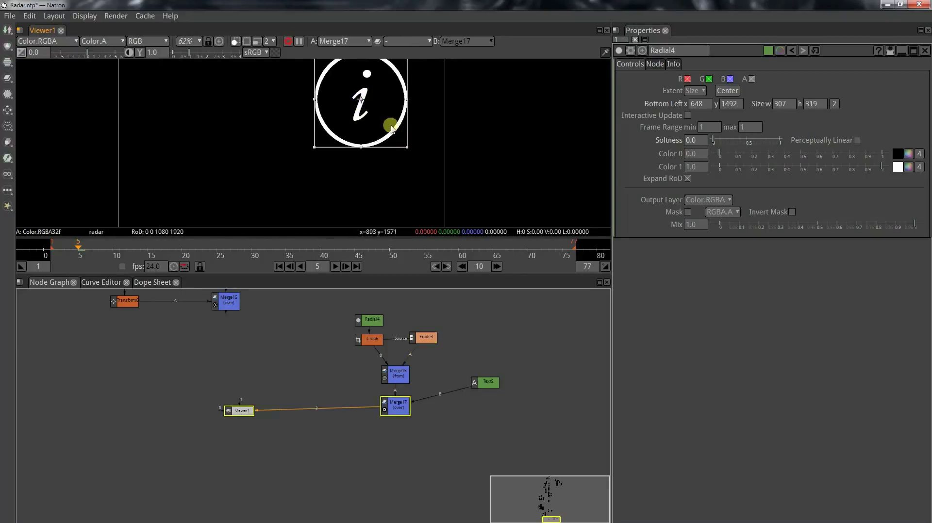
pyautogui.moveTo(361, 100); pyautogui.dragTo(364, 100)
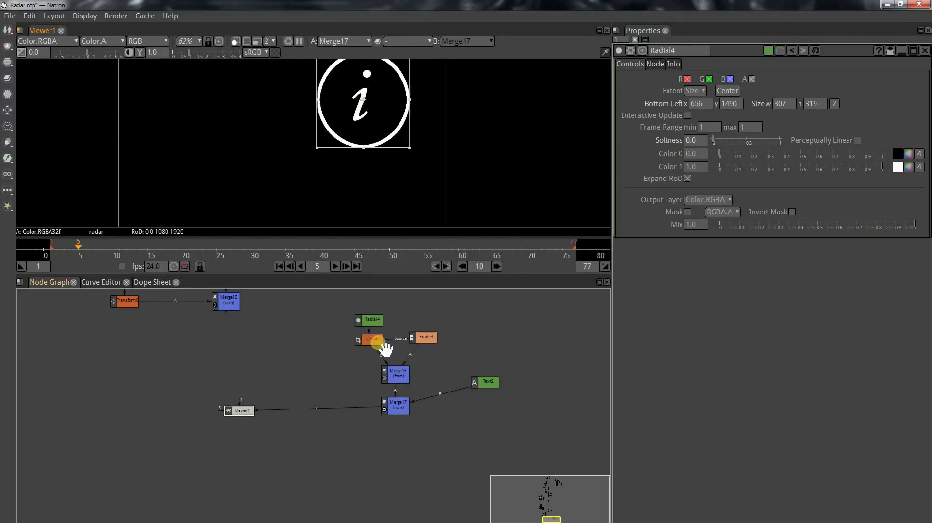
# Step: Move the Text node down, add a Transform after Merge17, and place its center on the icon at about x 812, y 1657
pyautogui.scroll(-2, 387, 349)
pyautogui.moveTo(463, 385); pyautogui.dragTo(410, 428)
pyautogui.press('t')
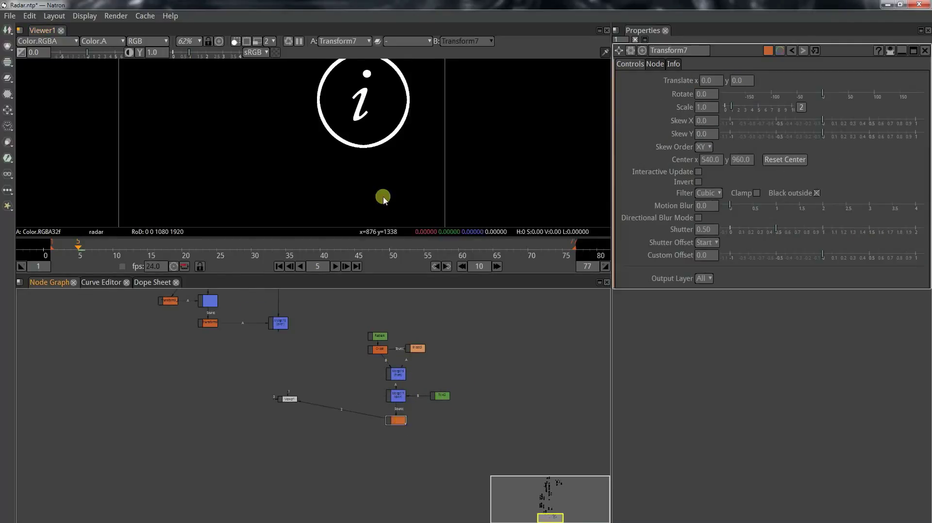
pyautogui.scroll(-5, 382, 199)
pyautogui.click(403, 387)
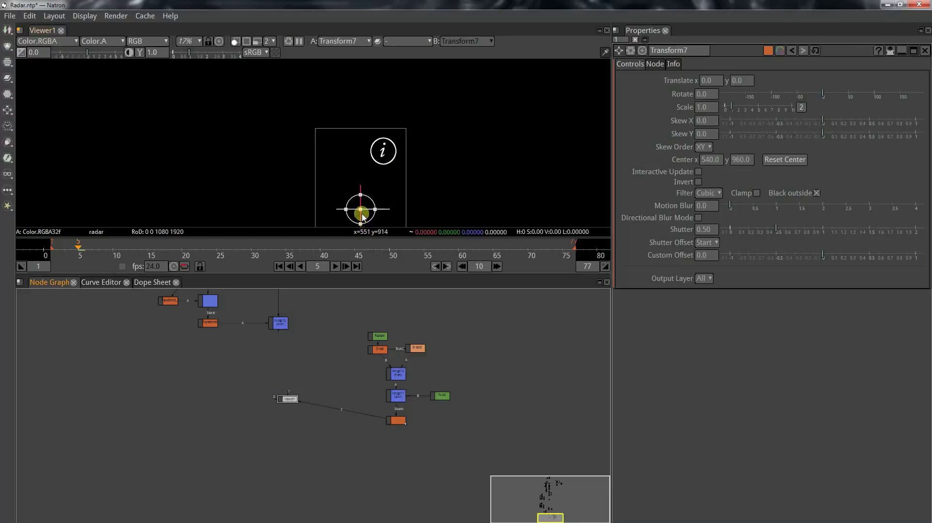
pyautogui.moveTo(360, 209); pyautogui.dragTo(385, 156)
# Step: Move the viewer node down, add a Merge with Transform7 as A and Merge15 as B, and display it
pyautogui.click(398, 370)
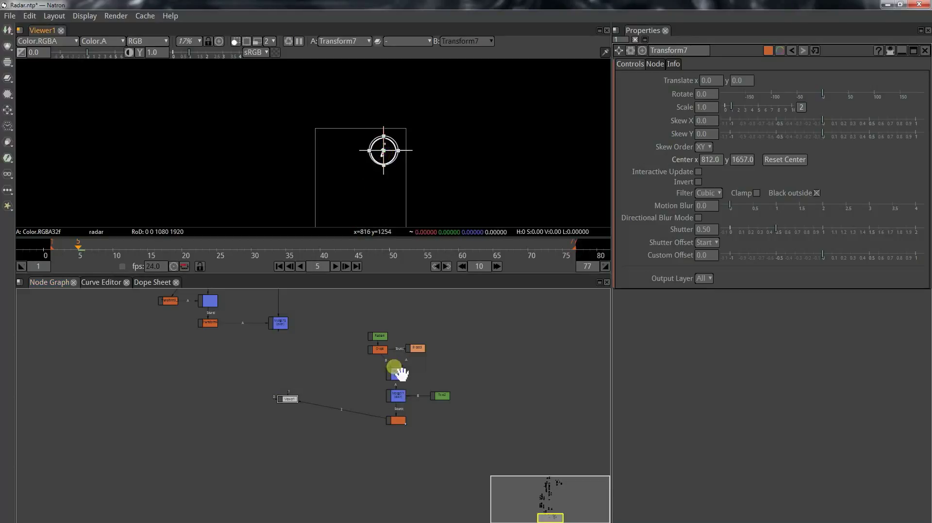
pyautogui.click(351, 421)
pyautogui.moveTo(293, 400); pyautogui.dragTo(306, 508)
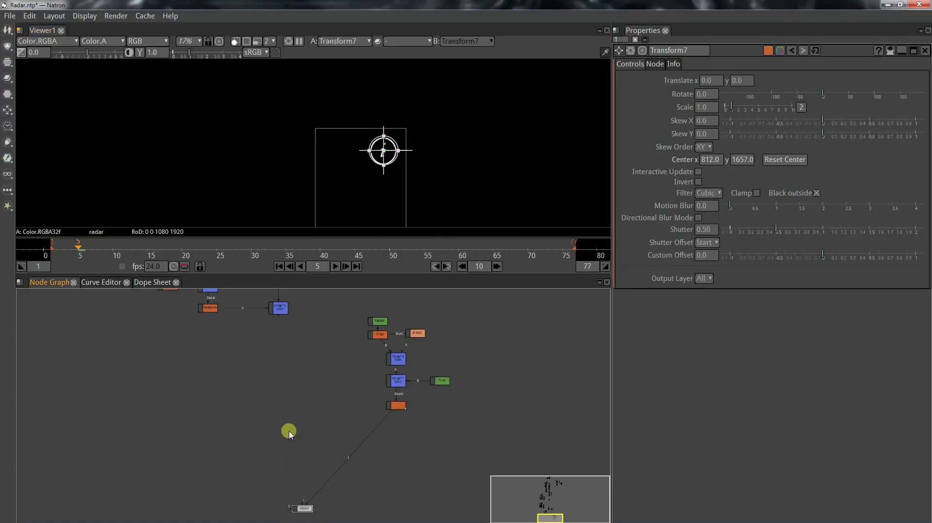
pyautogui.press('m')
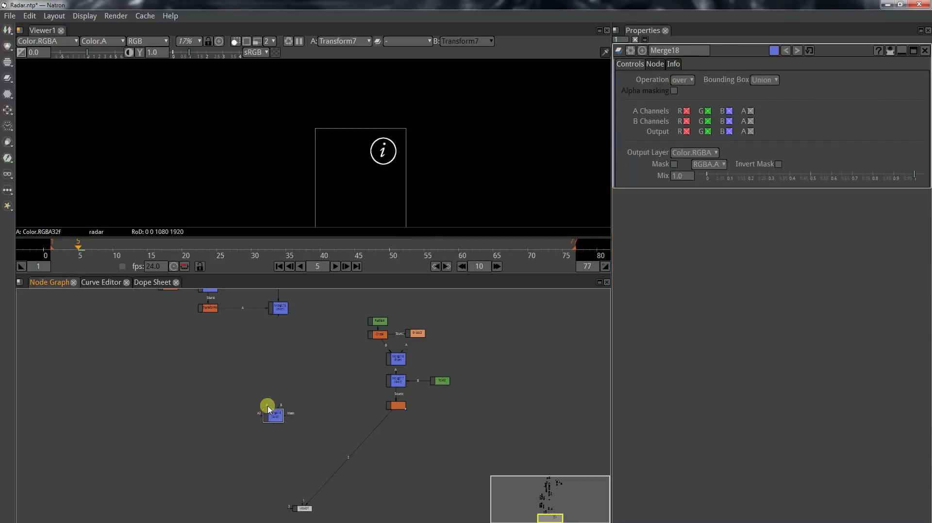
pyautogui.moveTo(394, 411); pyautogui.dragTo(394, 407)
pyautogui.moveTo(287, 420); pyautogui.dragTo(290, 409)
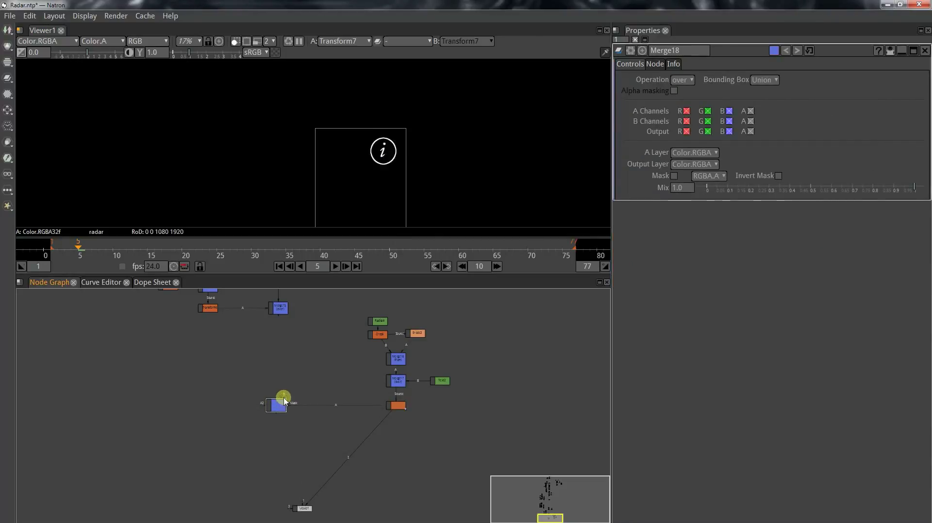
pyautogui.moveTo(281, 323); pyautogui.dragTo(280, 316)
pyautogui.moveTo(281, 395); pyautogui.dragTo(282, 326)
pyautogui.click(277, 426)
pyautogui.press('1')
# Step: Scale the info icon to 0.33 with Transform7 and move it to the screen's upper-right corner, translate x 190, y 198
pyautogui.doubleClick(397, 428)
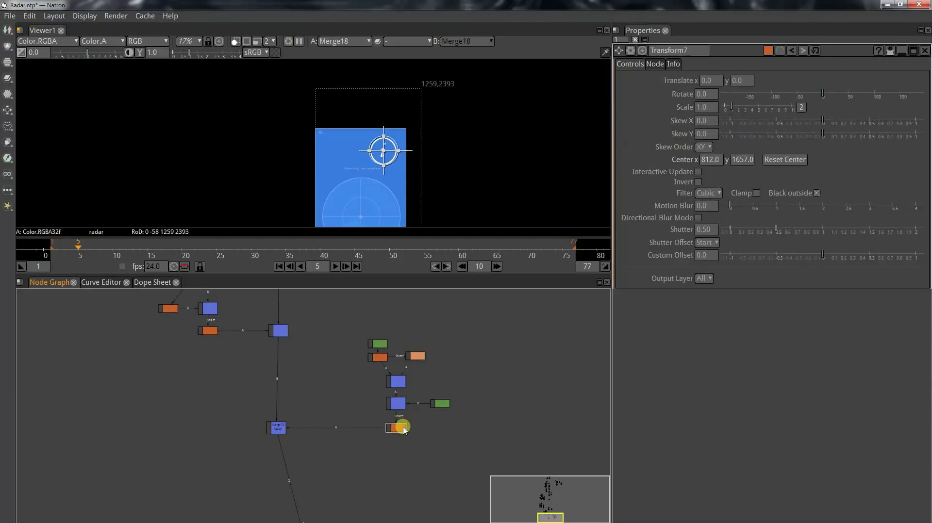
pyautogui.click(727, 109)
pyautogui.scroll(6, 322, 145)
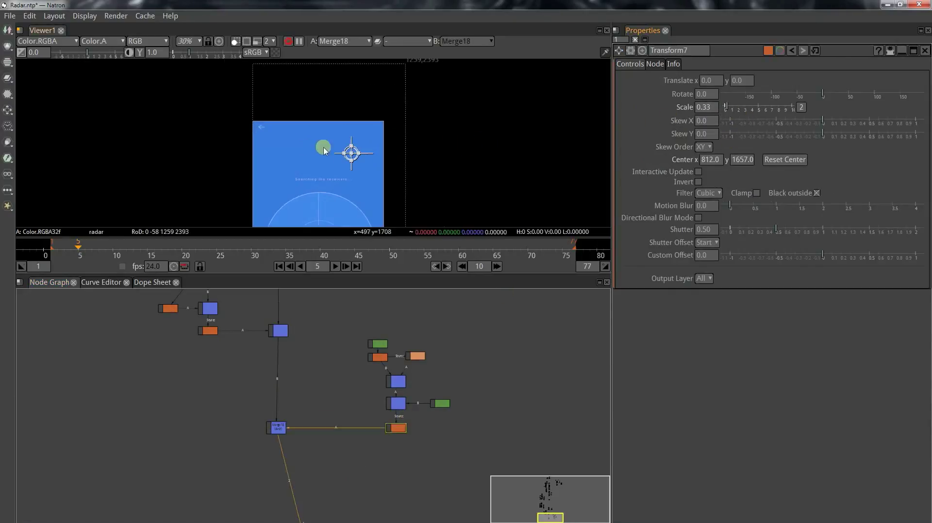
pyautogui.moveTo(397, 125); pyautogui.dragTo(401, 126)
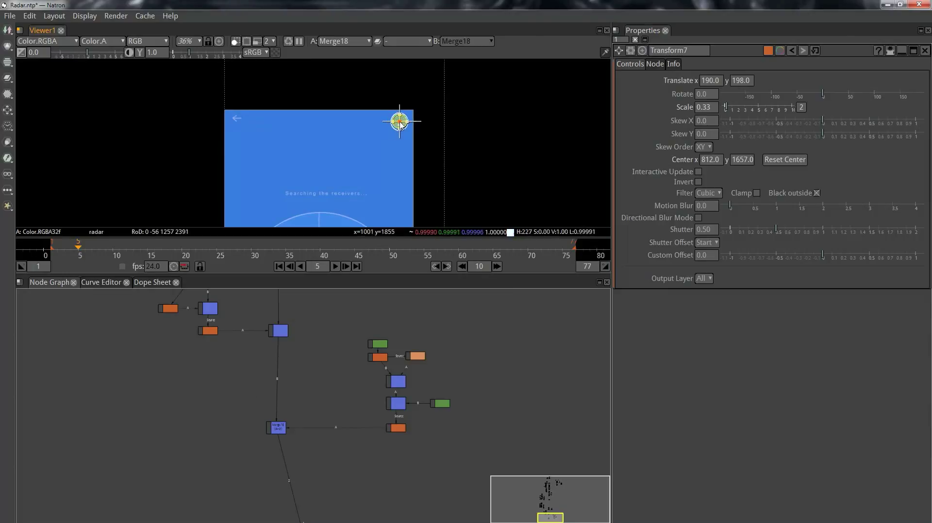
# Step: Reduce the info icon further by setting Transform7's scale to 0.15
pyautogui.click(705, 108)
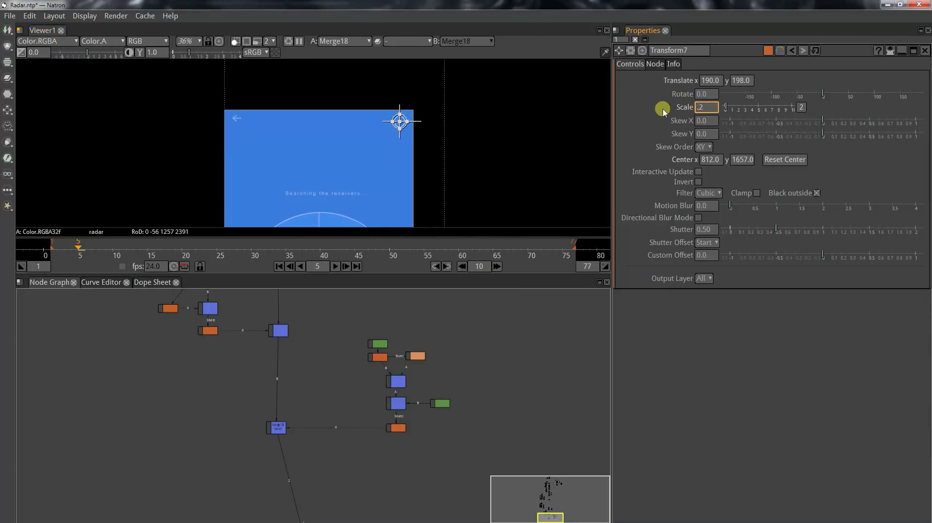
pyautogui.scroll(4, 391, 124)
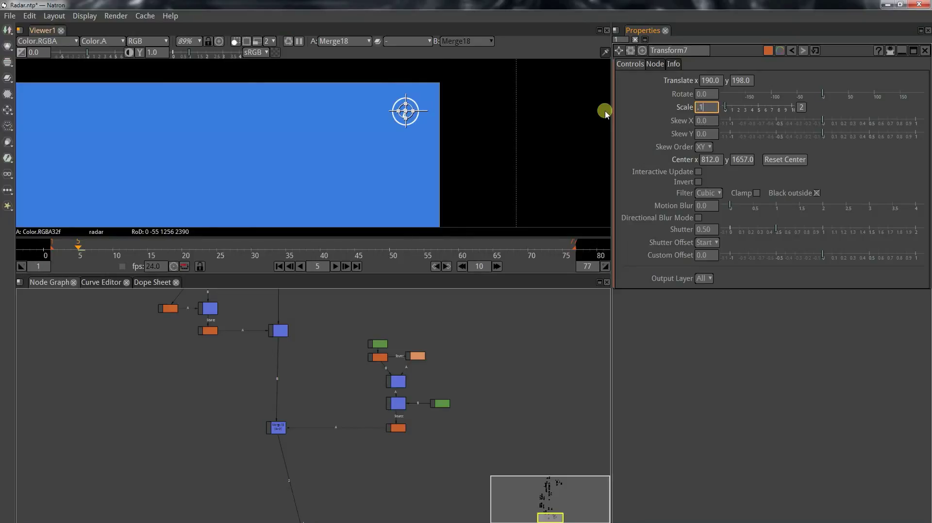
pyautogui.scroll(-3, 476, 117)
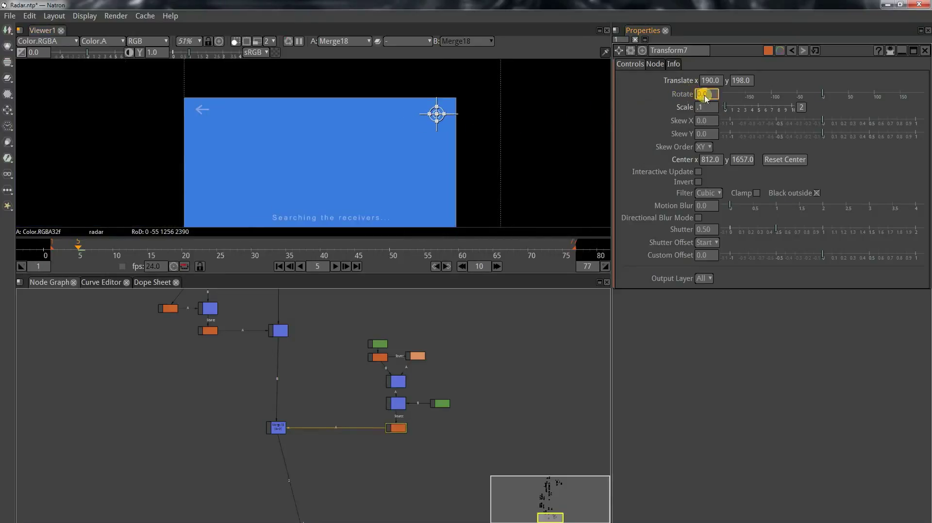
pyautogui.press('Tab')
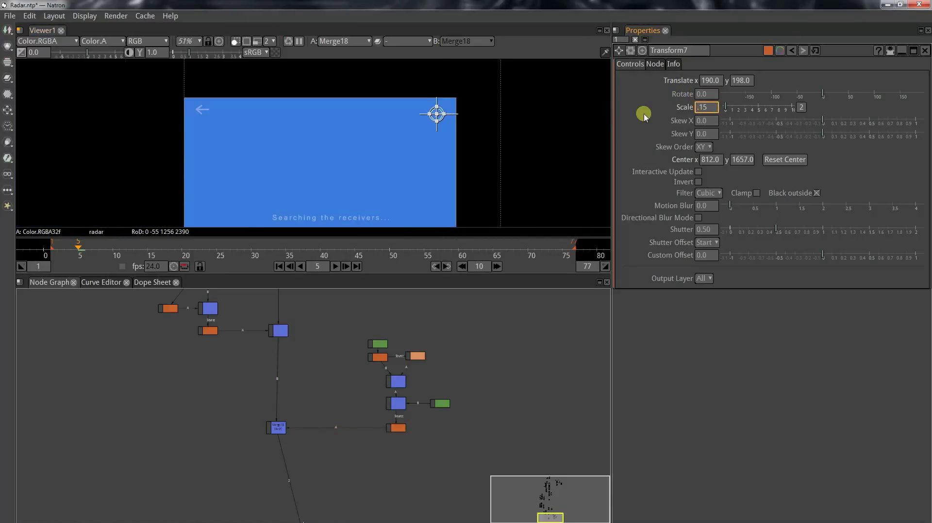
# Step: Lower Merge18's mix to about 0.272 to fade the info icon, and save the project
pyautogui.click(293, 429)
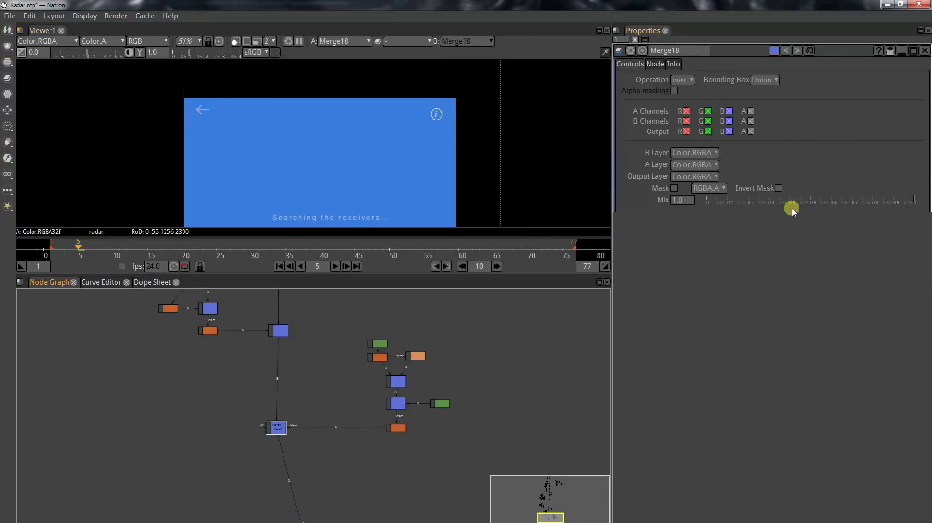
pyautogui.moveTo(771, 203); pyautogui.dragTo(763, 203)
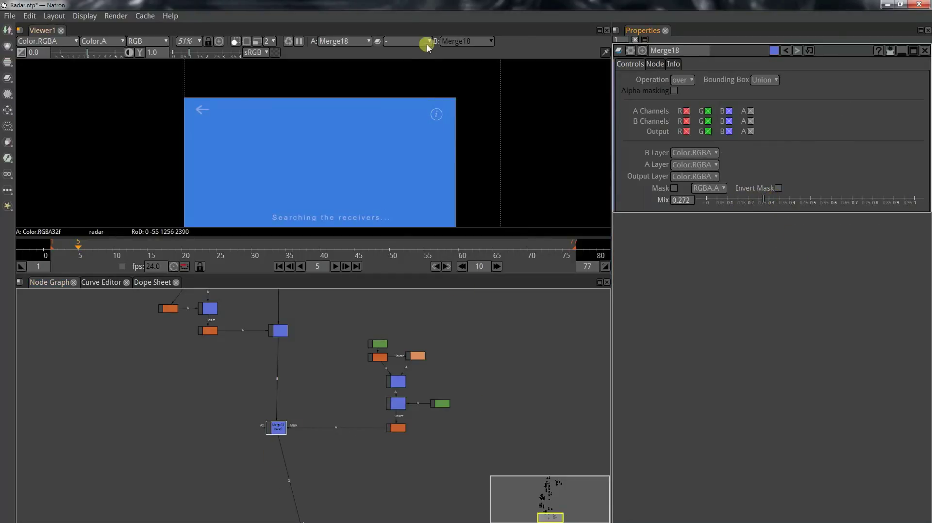
pyautogui.scroll(-5, 423, 94)
pyautogui.hotkey('ctrl', 's')
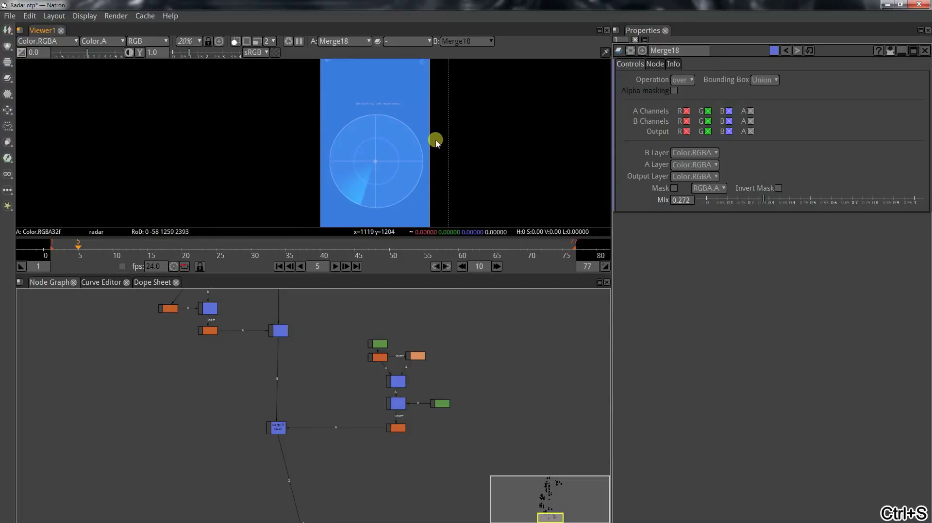
# Step: Insert a Crop node between Merge18 and the viewer, keeping the 1080x1920 frame size, and save the project
pyautogui.scroll(-2, 365, 376)
pyautogui.click(281, 381)
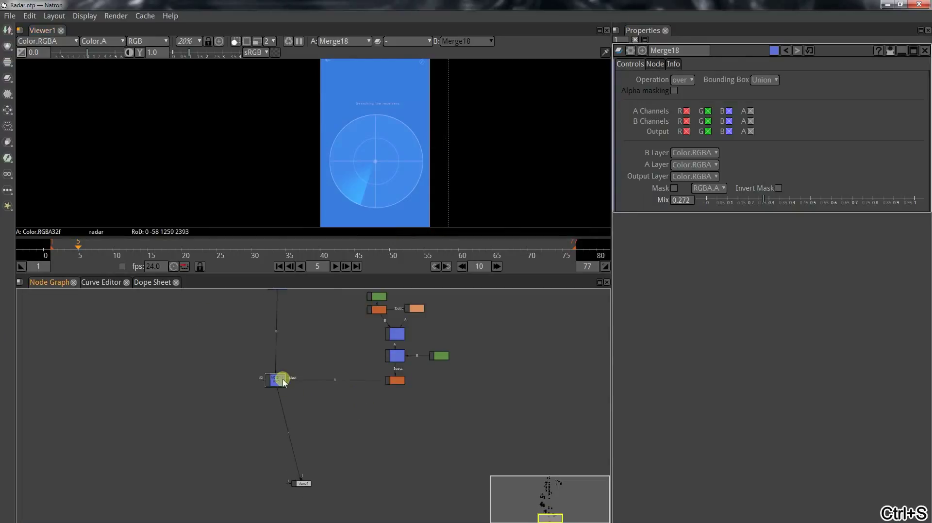
pyautogui.press('Tab')
pyautogui.write('c')
pyautogui.click(295, 396)
pyautogui.moveTo(278, 395); pyautogui.dragTo(276, 404)
pyautogui.click(422, 130)
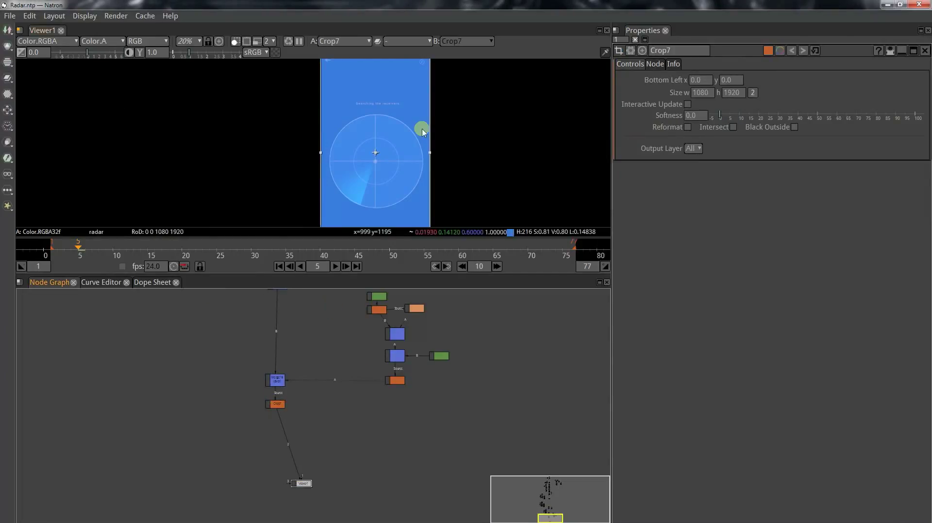
pyautogui.click(925, 50)
pyautogui.hotkey('ctrl', 's')
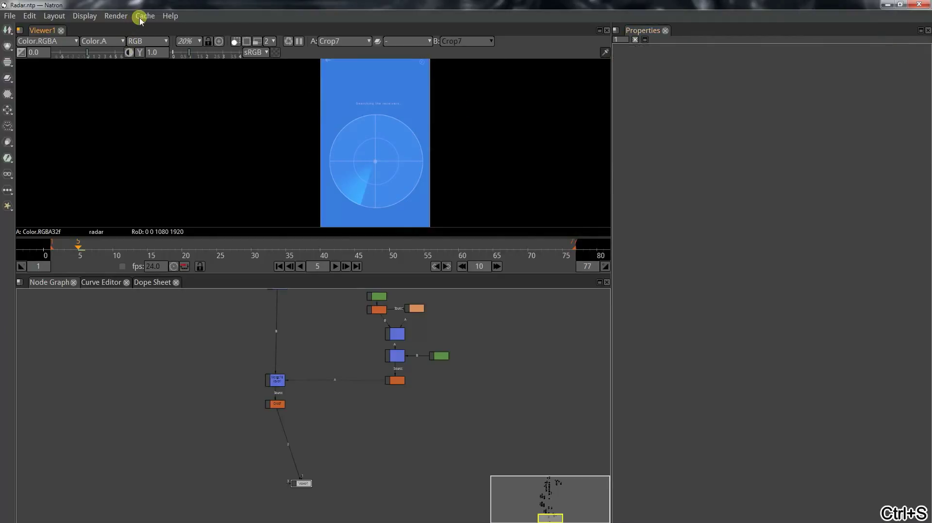
# Step: Clear the cache and play the radar animation from frame 1 in the maximized viewer with the whole frame in view
pyautogui.click(141, 15)
pyautogui.click(174, 59)
pyautogui.scroll(-2, 414, 127)
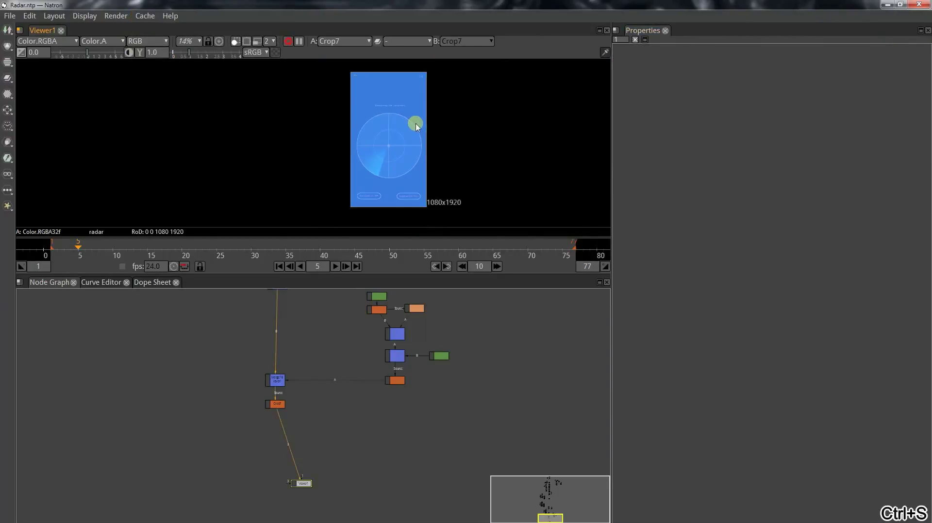
pyautogui.scroll(1, 416, 127)
pyautogui.press('space')
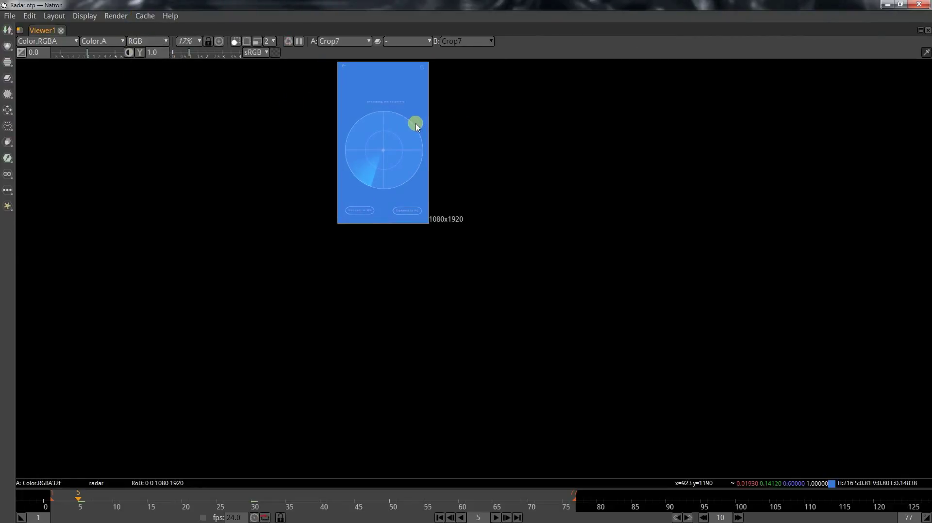
pyautogui.scroll(4, 455, 263)
pyautogui.moveTo(455, 261); pyautogui.dragTo(469, 259)
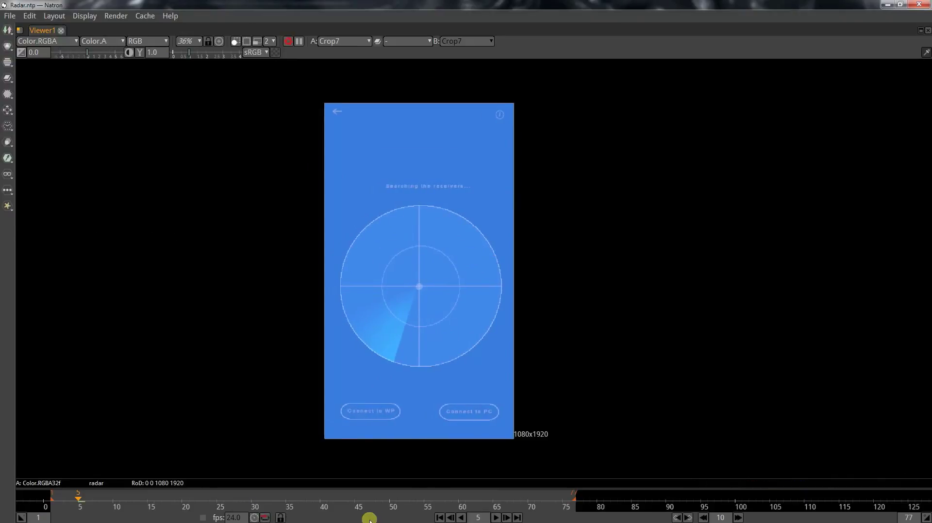
pyautogui.click(448, 518)
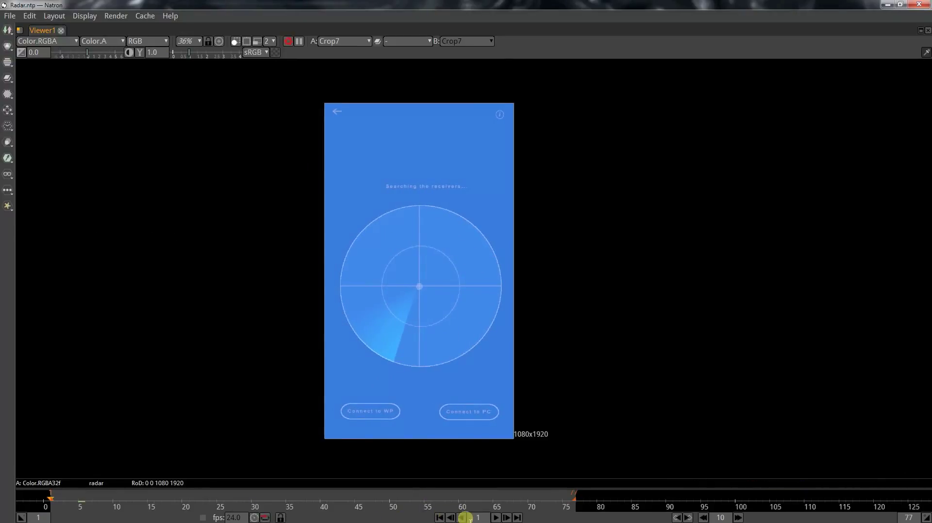
pyautogui.click(496, 518)
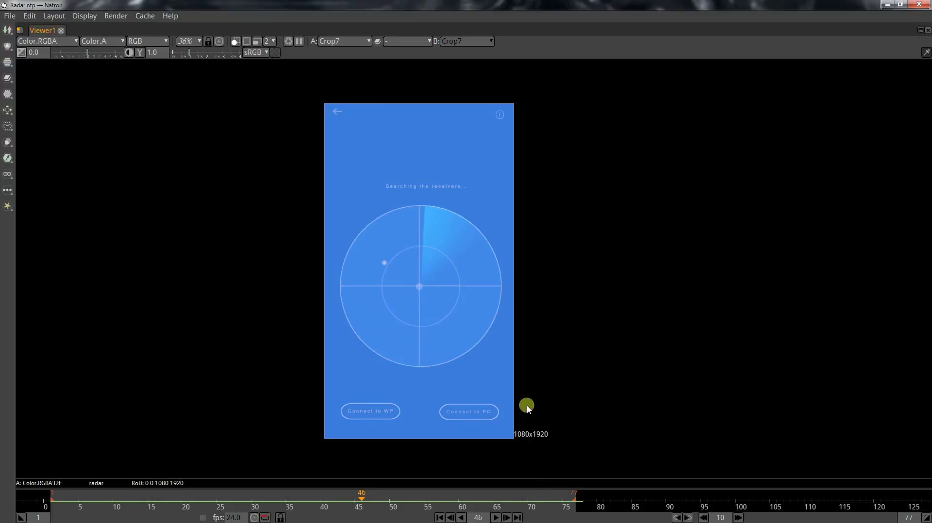